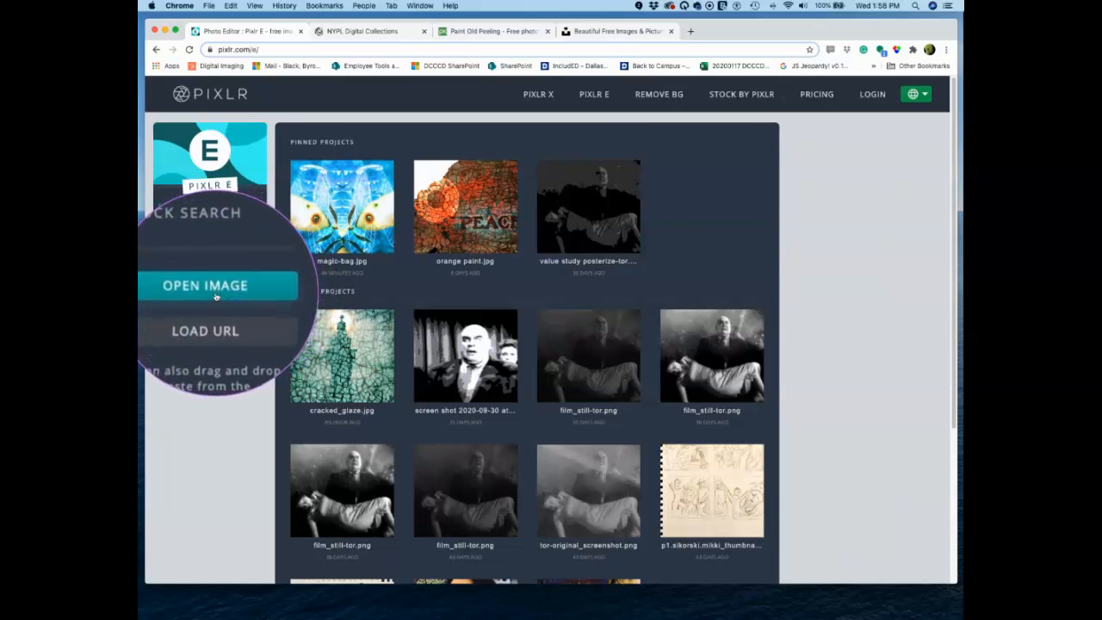
# Open the image magic-bag.jpg from the Layers Lecture folder.
pyautogui.click(215, 293)
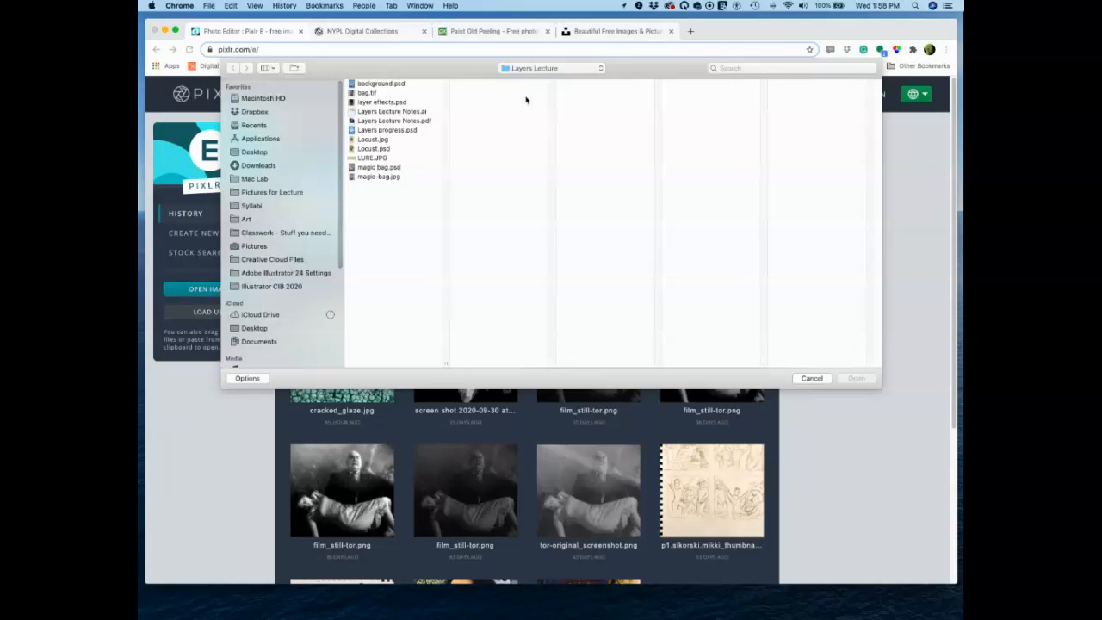
pyautogui.click(546, 70)
pyautogui.click(386, 141)
pyautogui.click(371, 177)
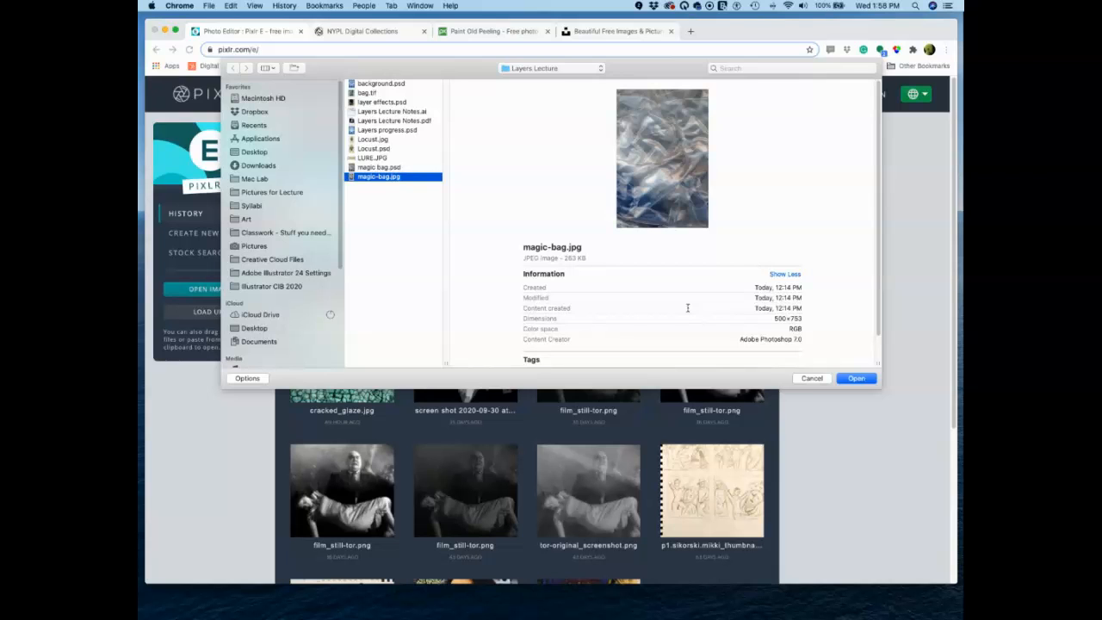
pyautogui.click(857, 380)
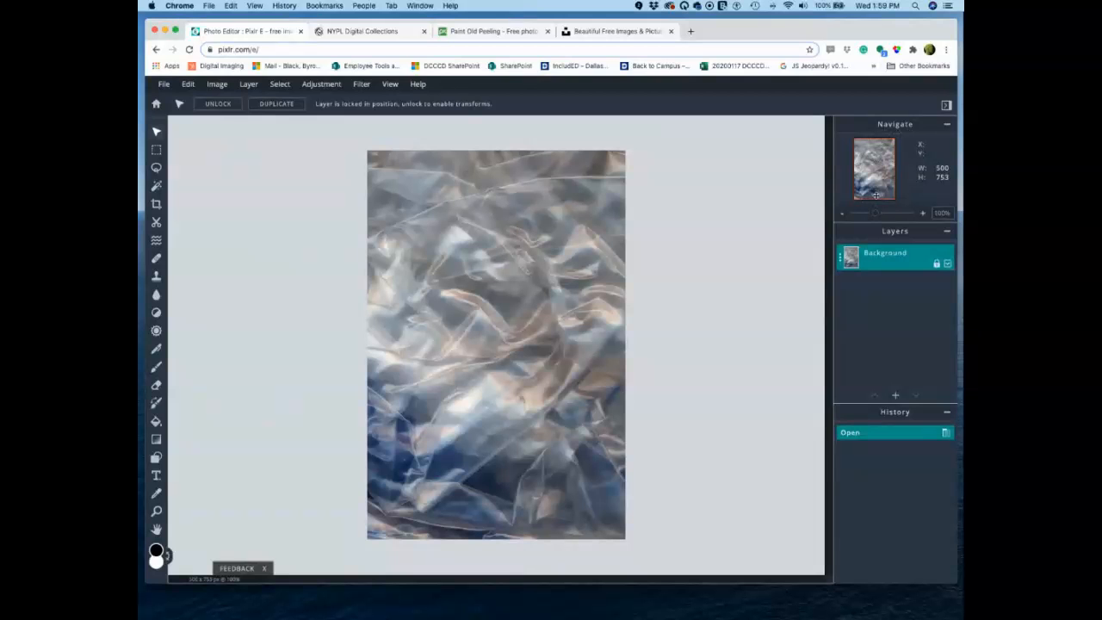
# Collapse the Navigate section so that only Layers and History stay expanded.
pyautogui.moveTo(876, 215)
pyautogui.mouseDown()
pyautogui.moveTo(887, 214)
pyautogui.moveTo(876, 215)
pyautogui.mouseUp()
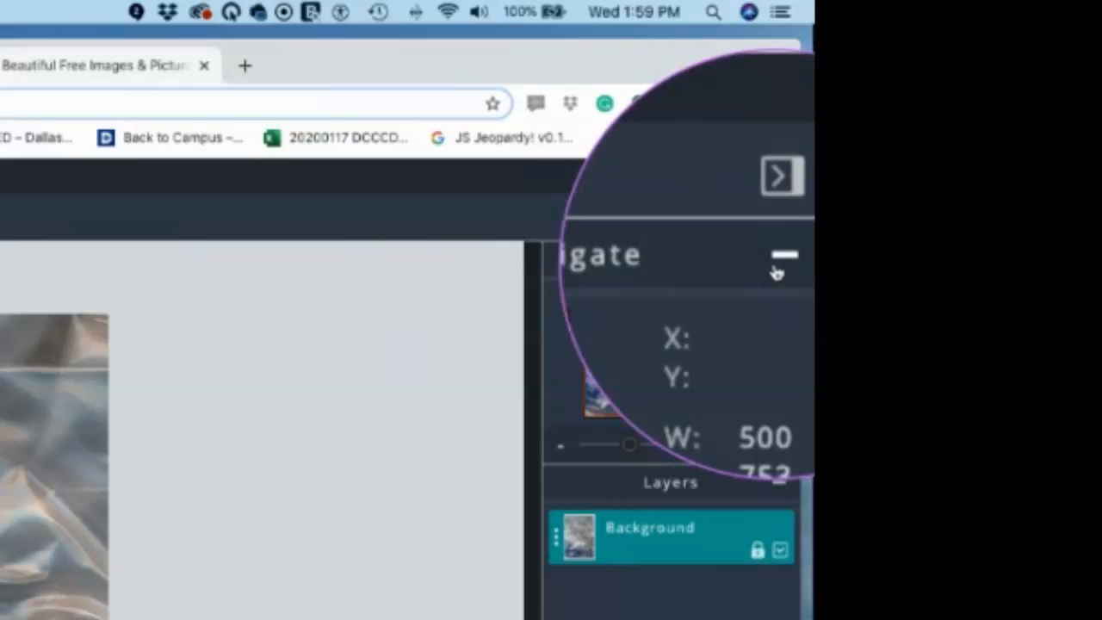
pyautogui.click(779, 268)
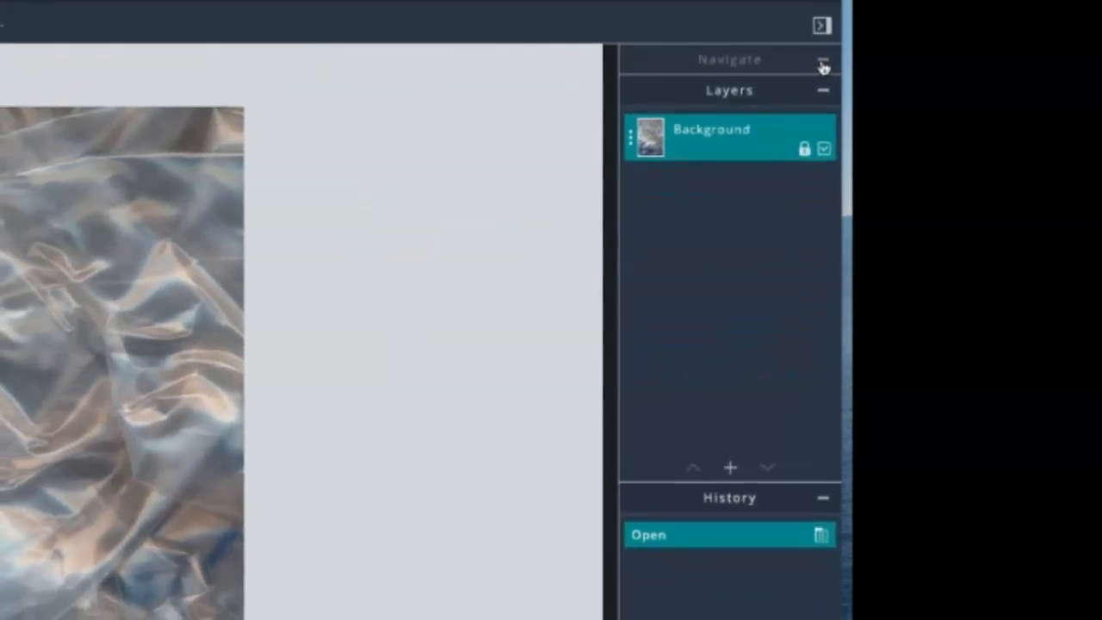
pyautogui.click(824, 66)
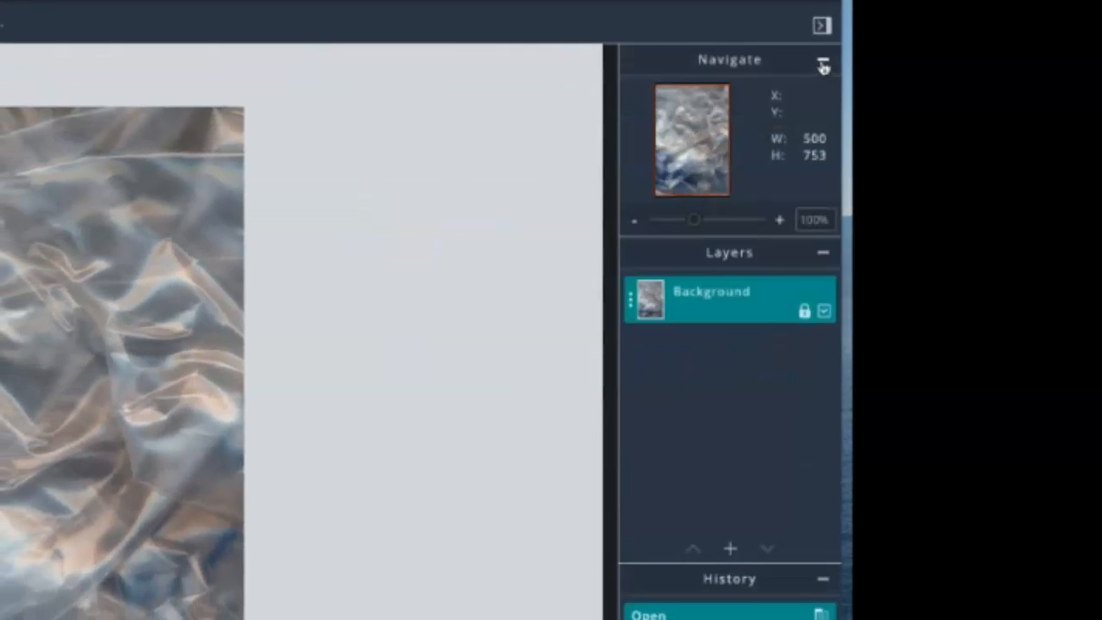
pyautogui.click(824, 66)
pyautogui.click(823, 65)
pyautogui.click(823, 65)
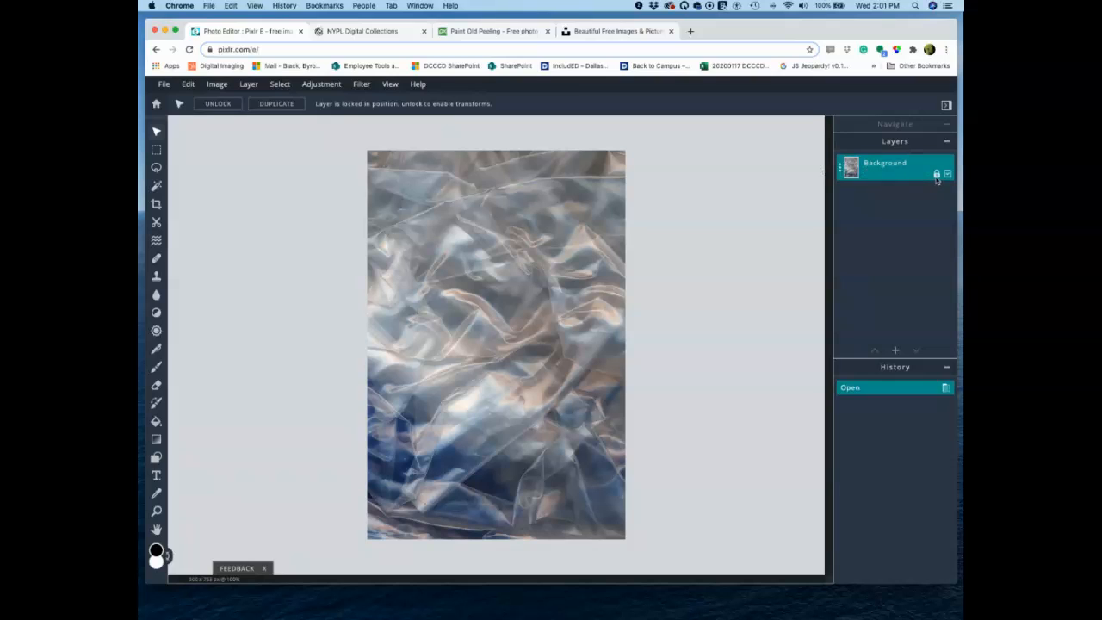
# Unlock the Background layer, test the unlock by shifting the image on the canvas, and undo the shift.
pyautogui.click(840, 169)
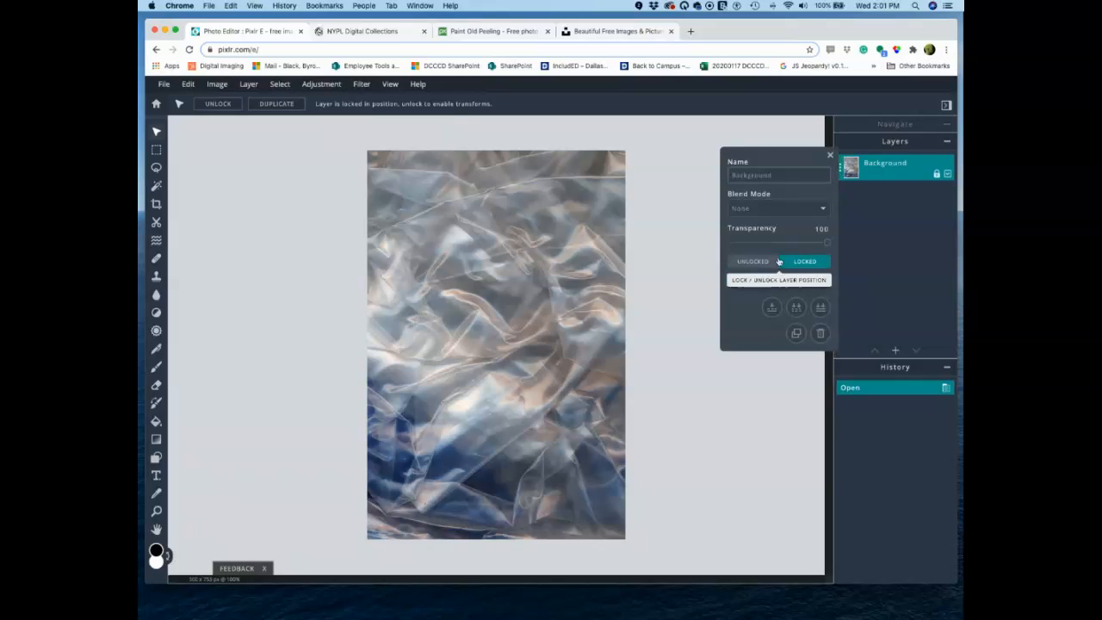
pyautogui.click(841, 169)
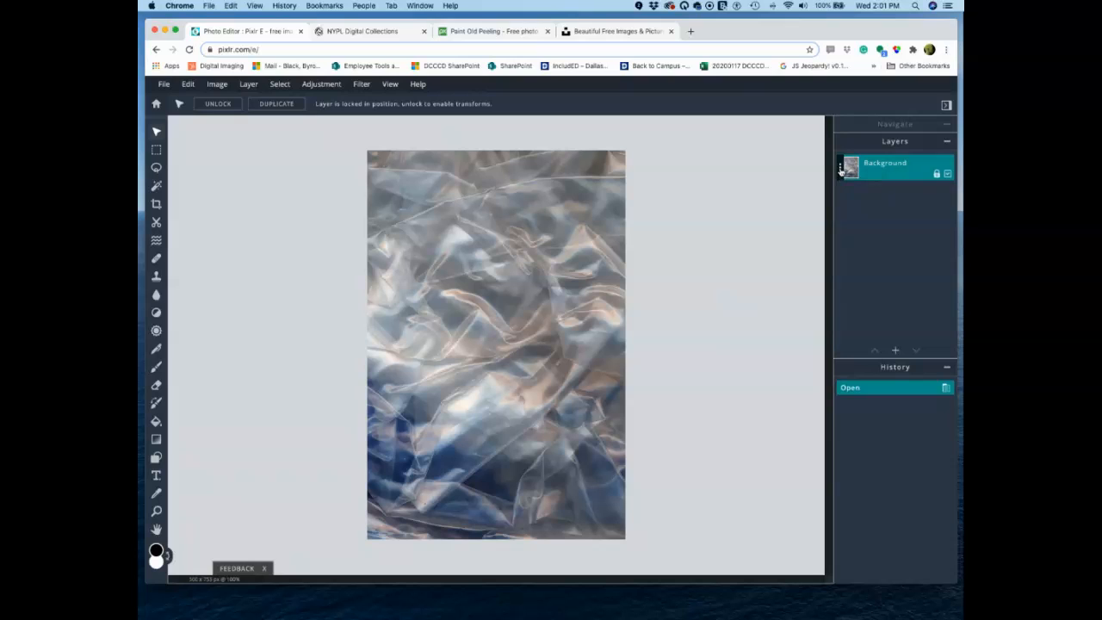
pyautogui.click(840, 170)
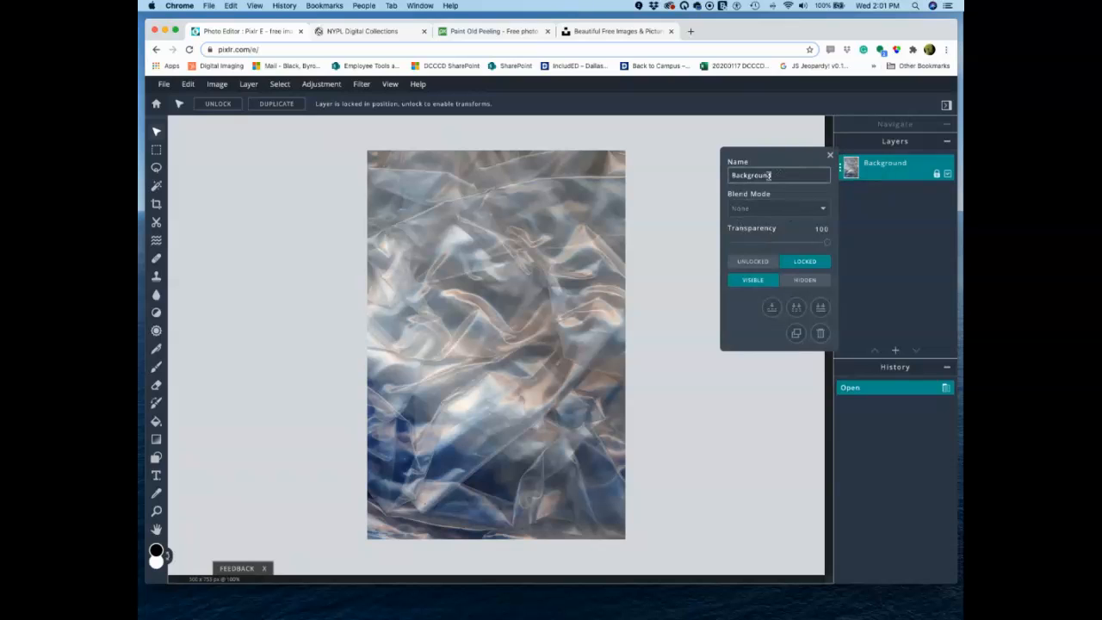
pyautogui.click(755, 262)
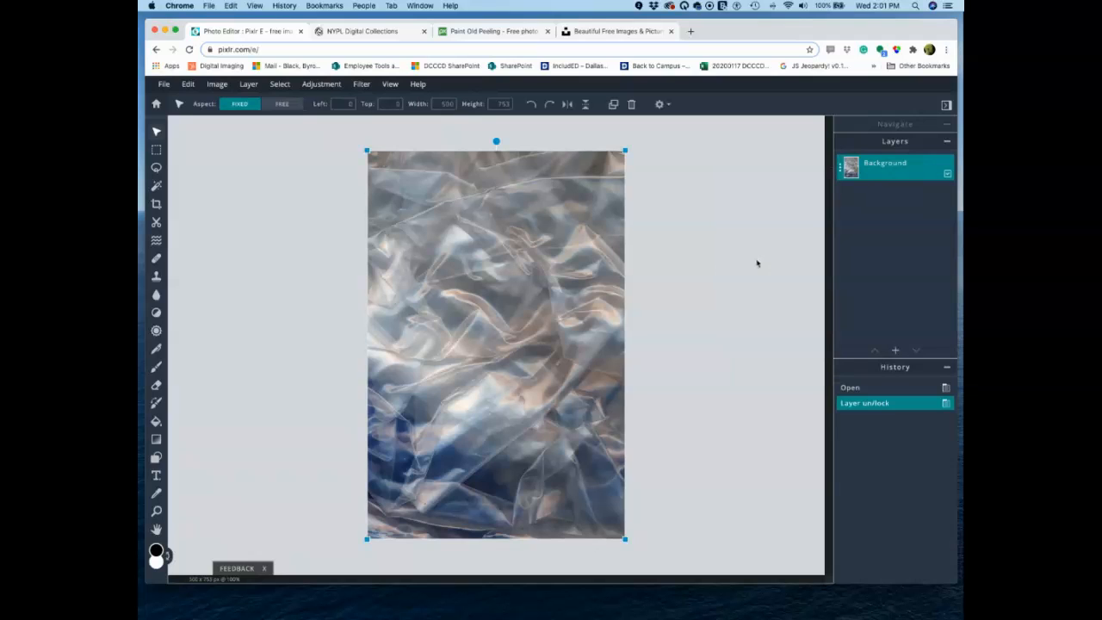
pyautogui.moveTo(569, 292); pyautogui.dragTo(504, 309)
pyautogui.press('super+z')
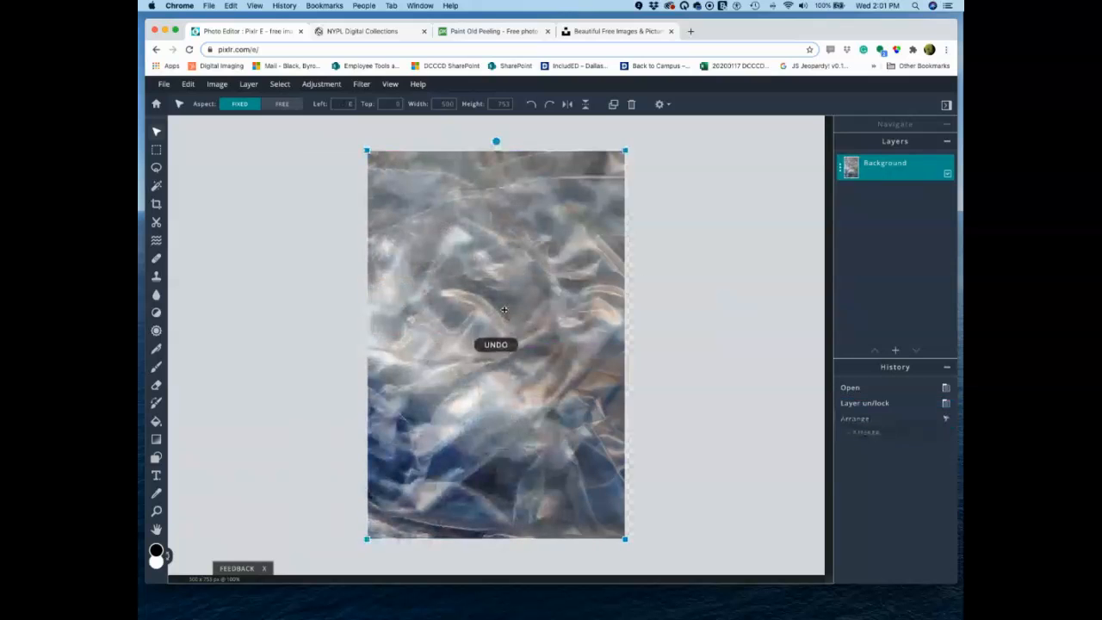
# Lock the Background layer, dismiss the advertisement, and undo the locking.
pyautogui.click(840, 172)
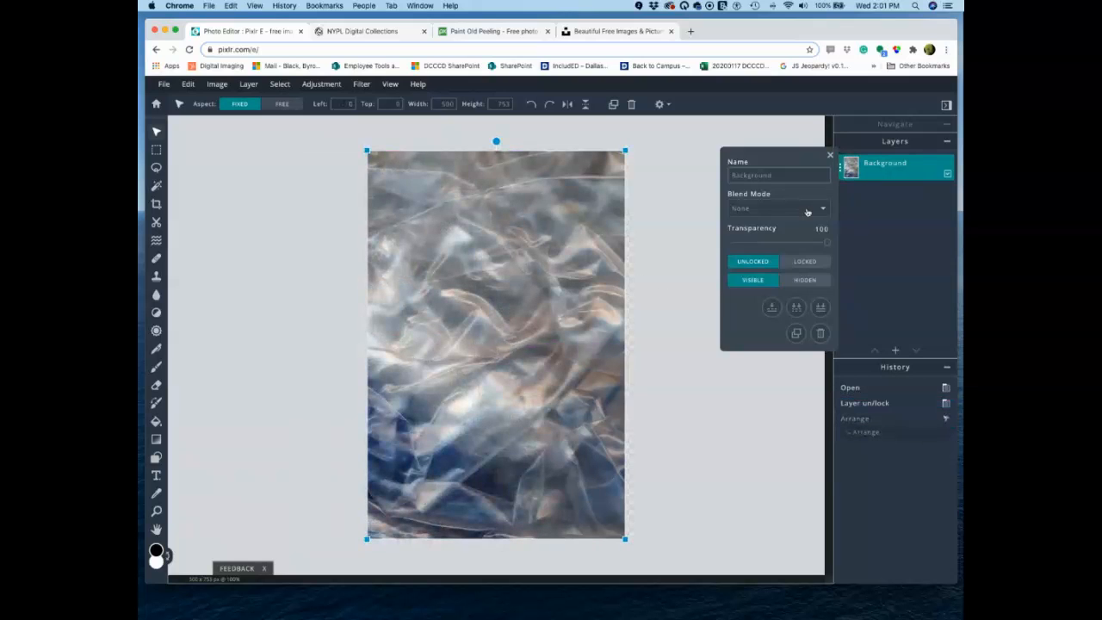
pyautogui.click(804, 263)
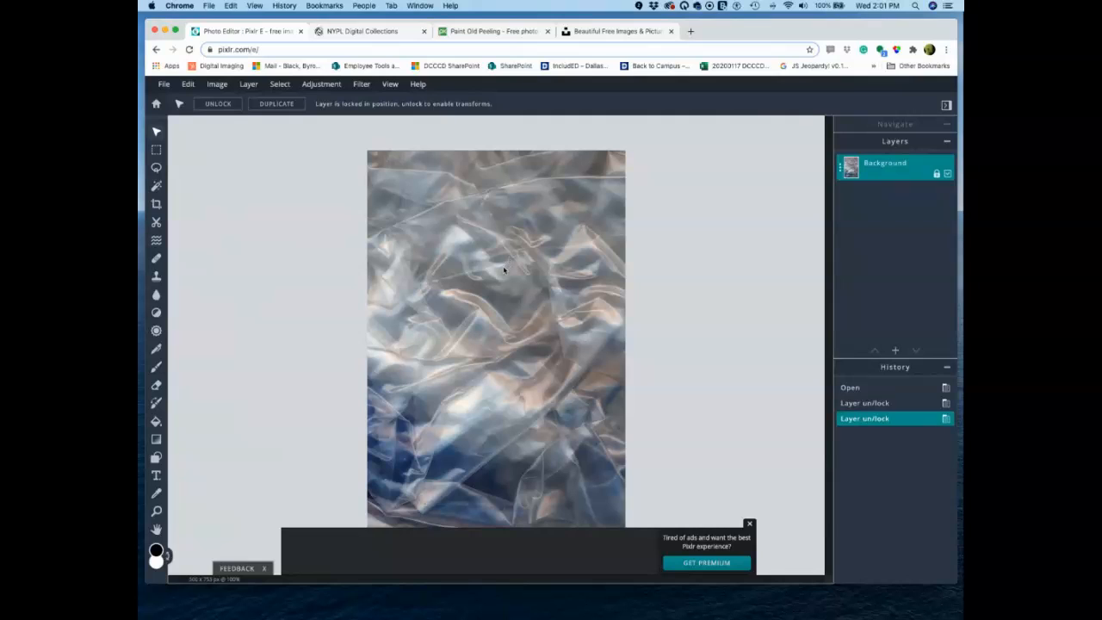
pyautogui.click(751, 523)
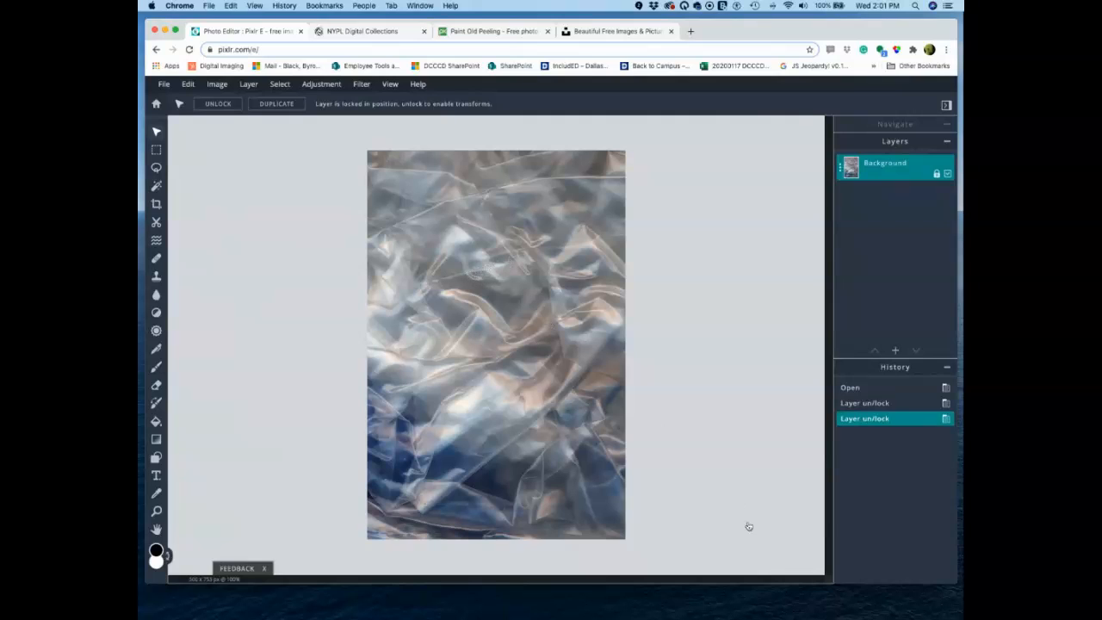
pyautogui.press('super+z')
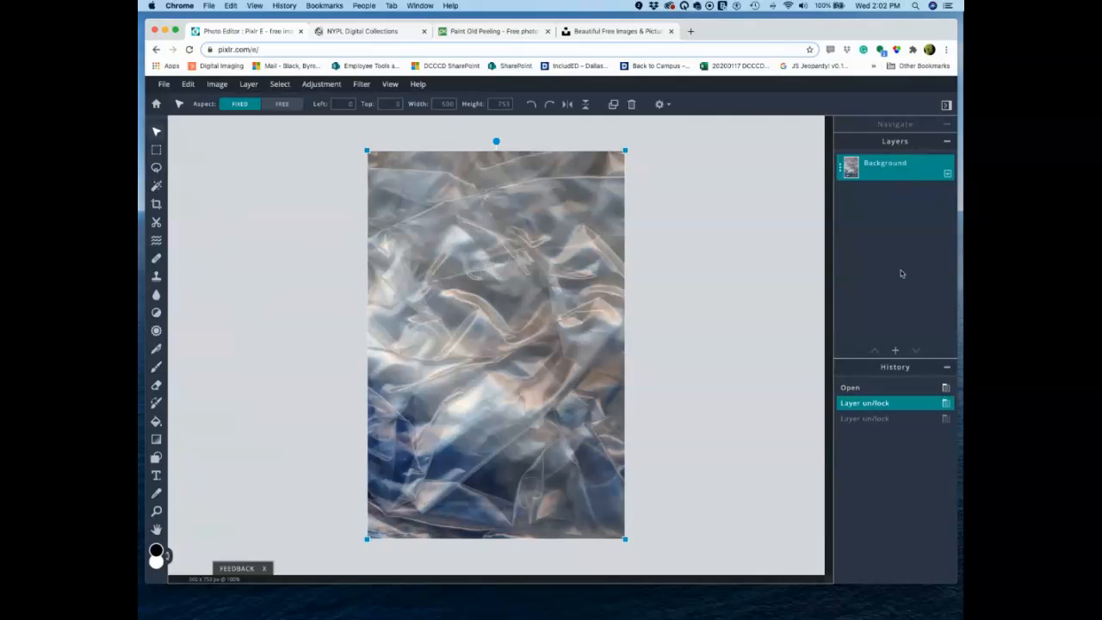
# Switch the Background layer's position lock on and back off in its layer settings.
pyautogui.click(840, 168)
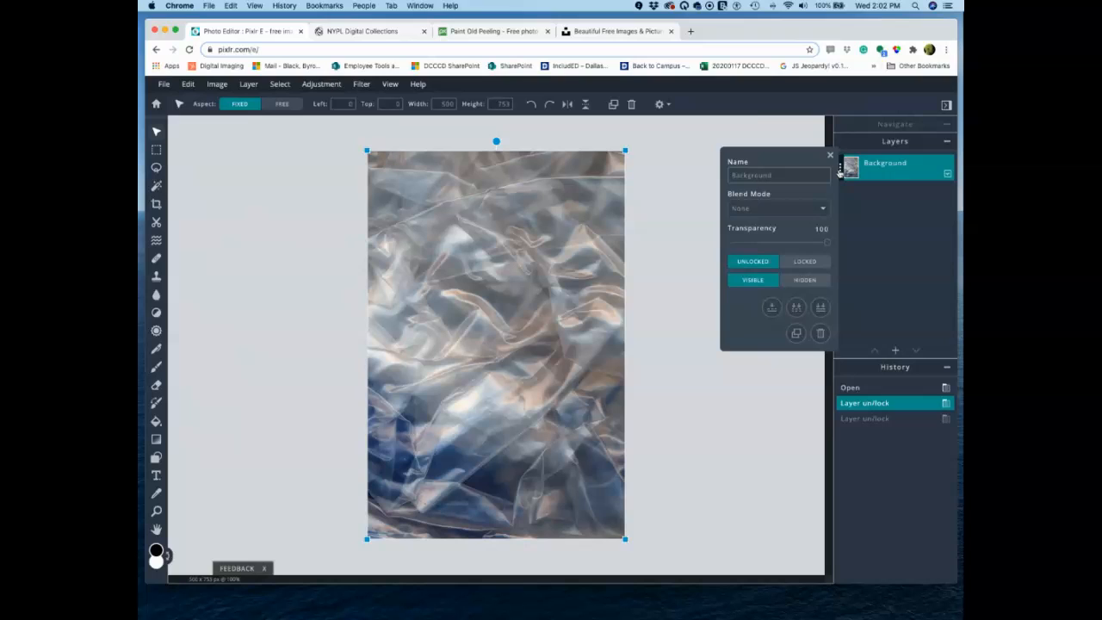
pyautogui.click(804, 262)
pyautogui.click(840, 168)
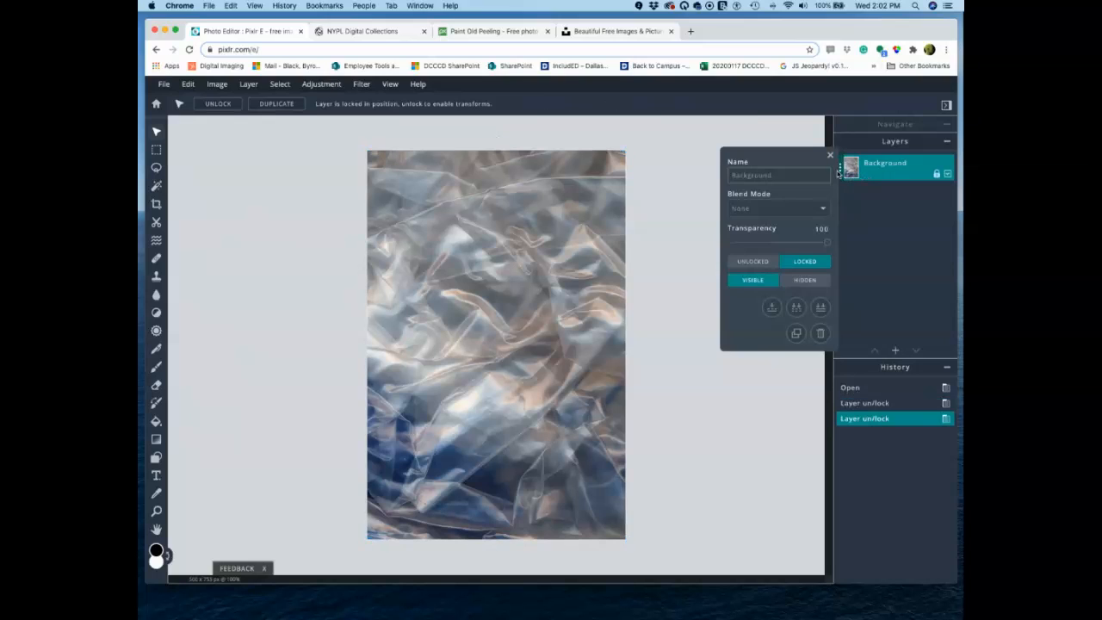
pyautogui.click(753, 261)
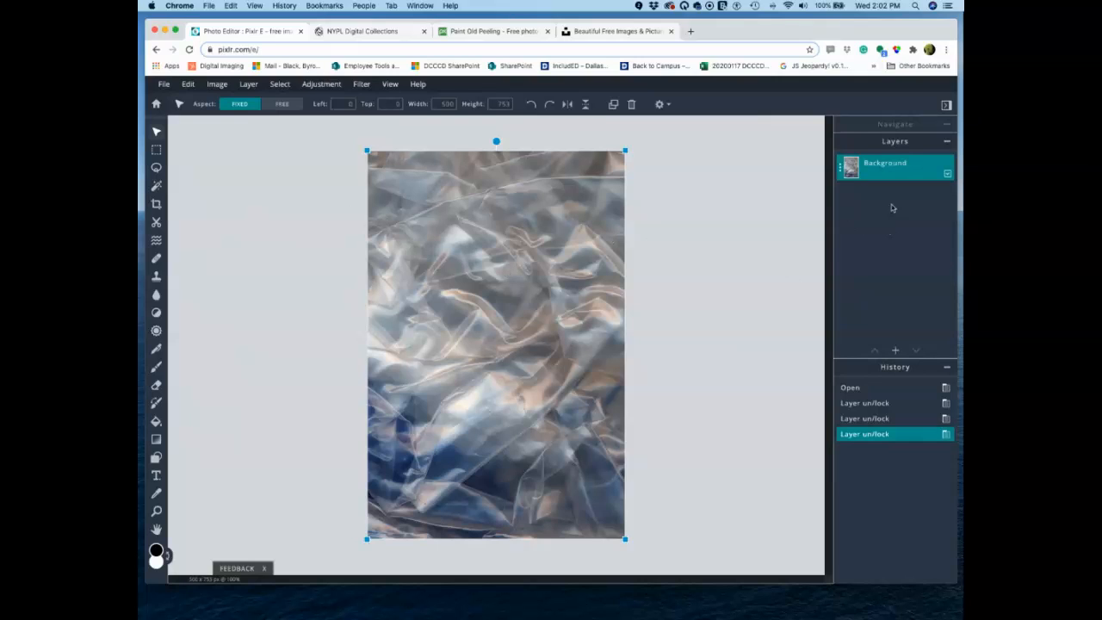
# Start a Hue & saturation adjustment on the Background layer, move its dialog clear of the image, and enable Colorize.
pyautogui.click(323, 87)
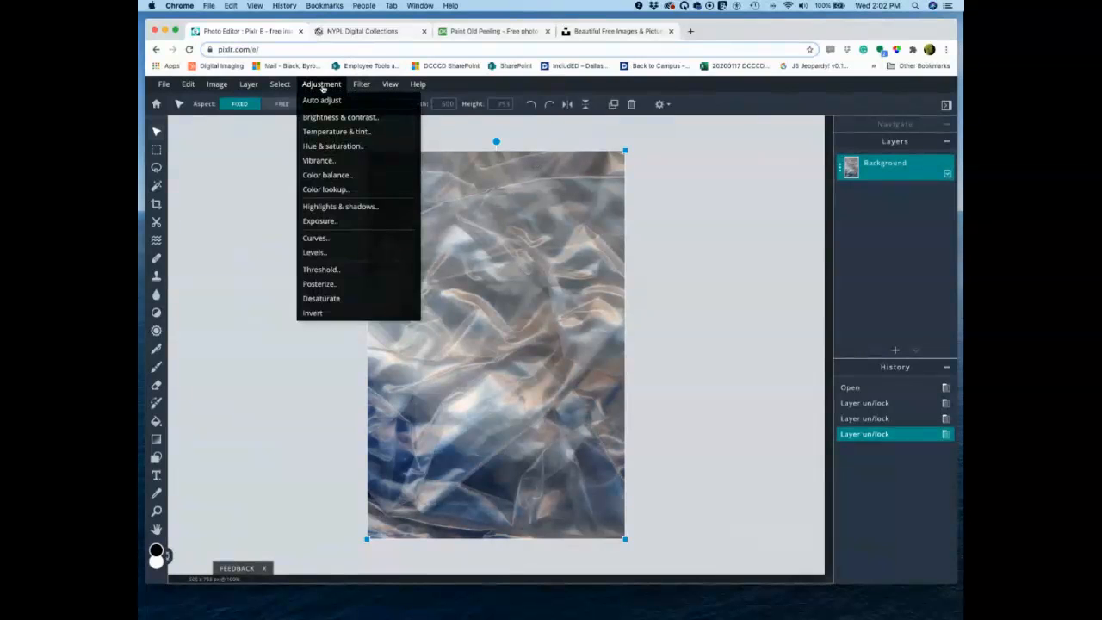
pyautogui.click(378, 147)
pyautogui.moveTo(491, 292); pyautogui.dragTo(681, 225)
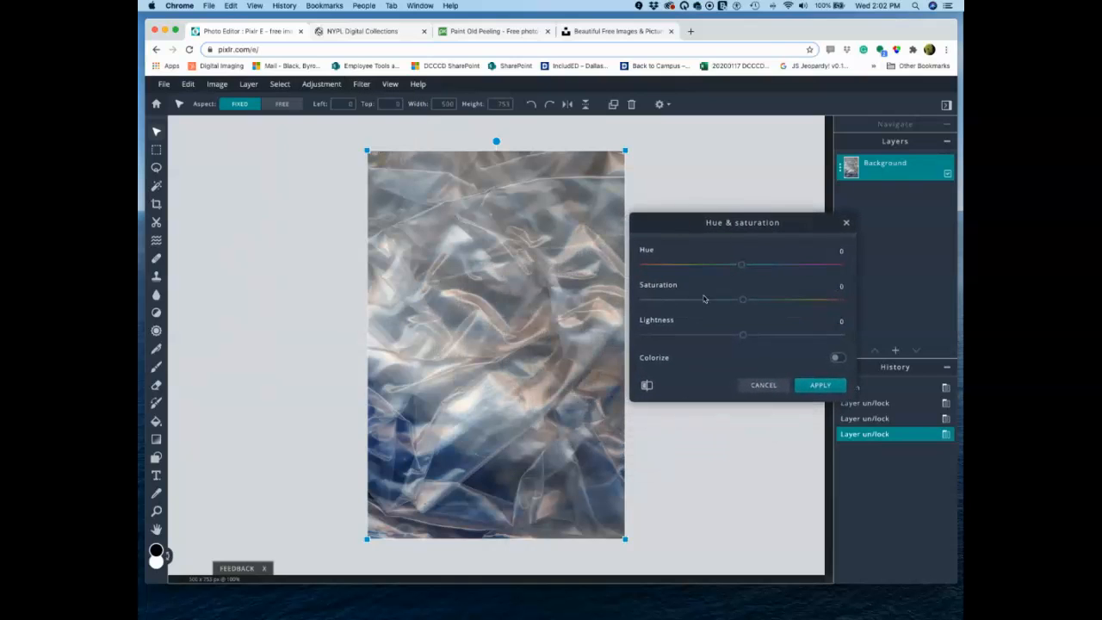
pyautogui.moveTo(741, 265)
pyautogui.mouseDown()
pyautogui.moveTo(803, 268)
pyautogui.moveTo(674, 266)
pyautogui.moveTo(783, 266)
pyautogui.moveTo(745, 267)
pyautogui.mouseUp()
pyautogui.click(836, 358)
pyautogui.click(837, 359)
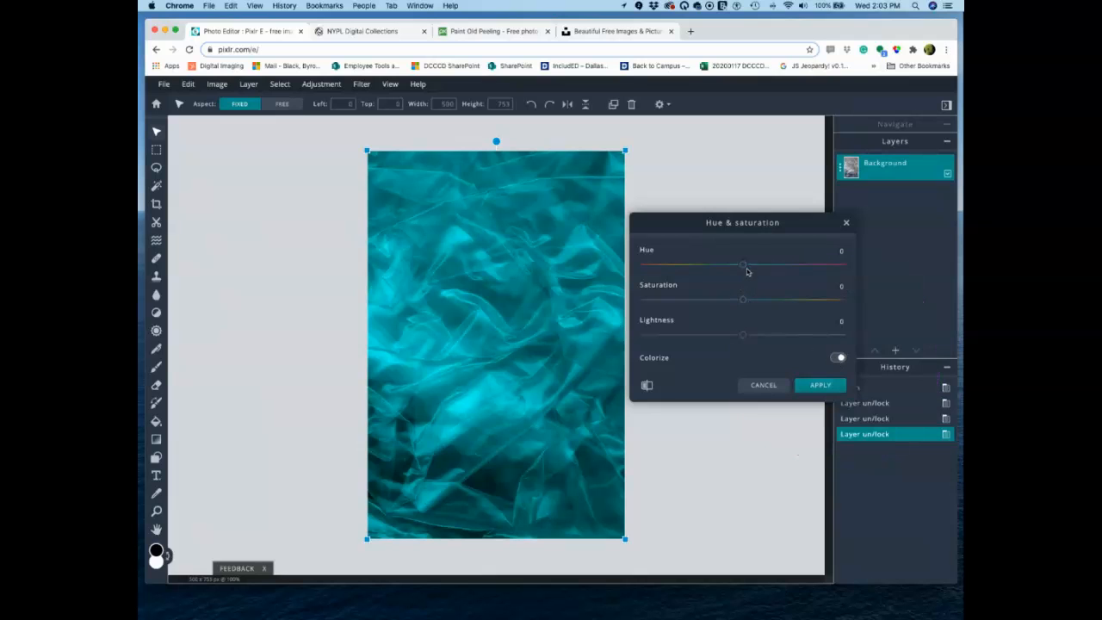
# Set Hue to 17, Saturation to 23 and Lightness to 8, and apply the colorizing adjustment.
pyautogui.moveTo(743, 264); pyautogui.dragTo(752, 267)
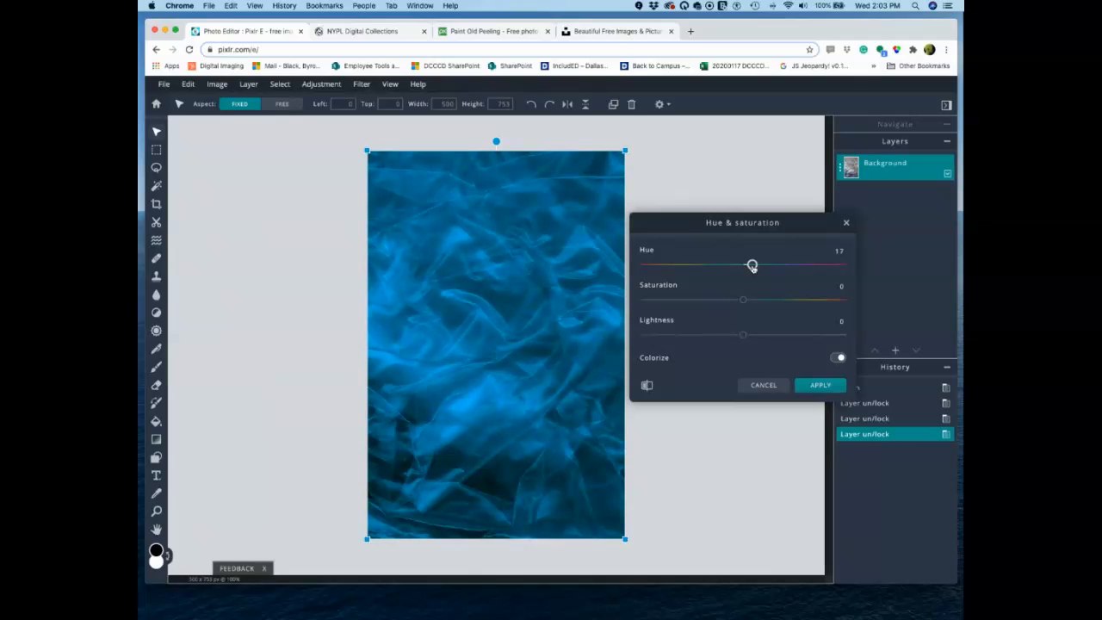
pyautogui.moveTo(743, 299); pyautogui.dragTo(766, 301)
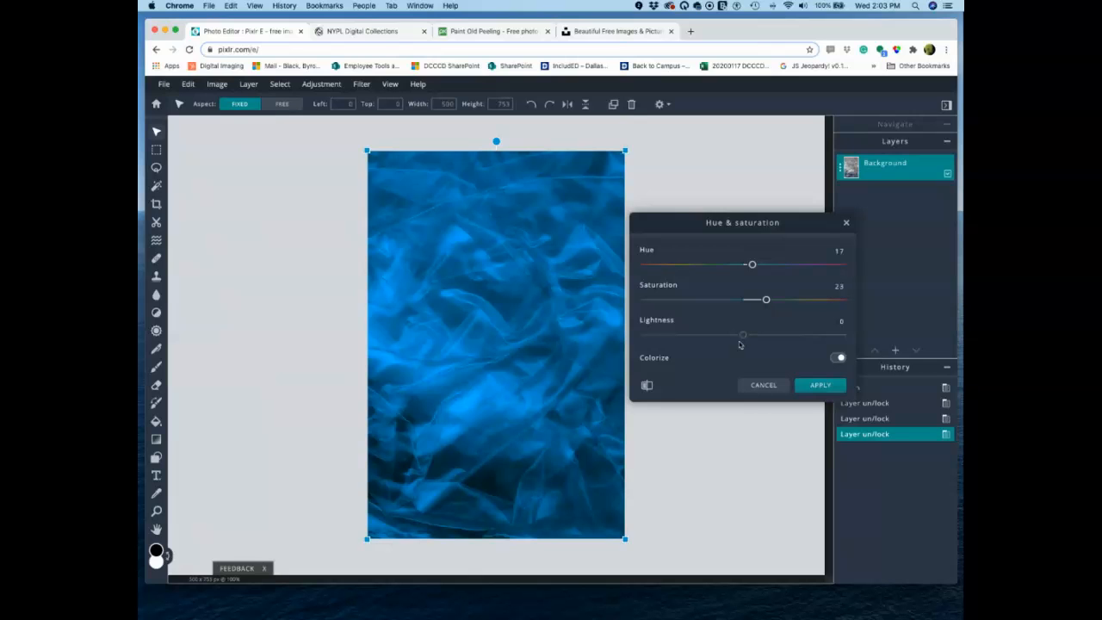
pyautogui.moveTo(743, 336)
pyautogui.mouseDown()
pyautogui.moveTo(758, 335)
pyautogui.moveTo(733, 336)
pyautogui.moveTo(751, 338)
pyautogui.mouseUp()
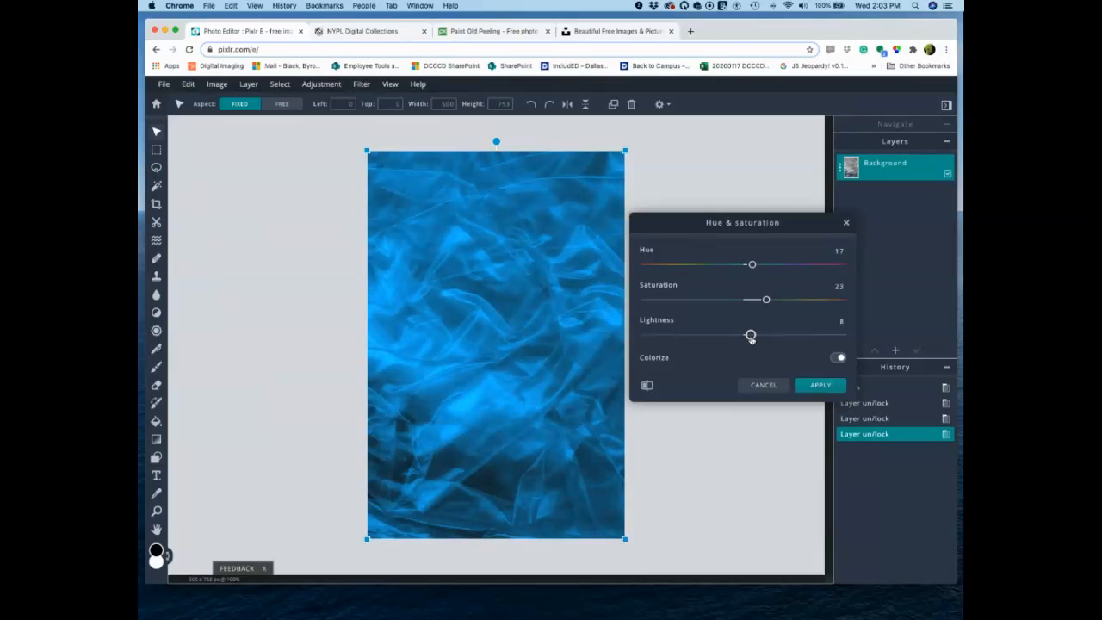
pyautogui.click(811, 390)
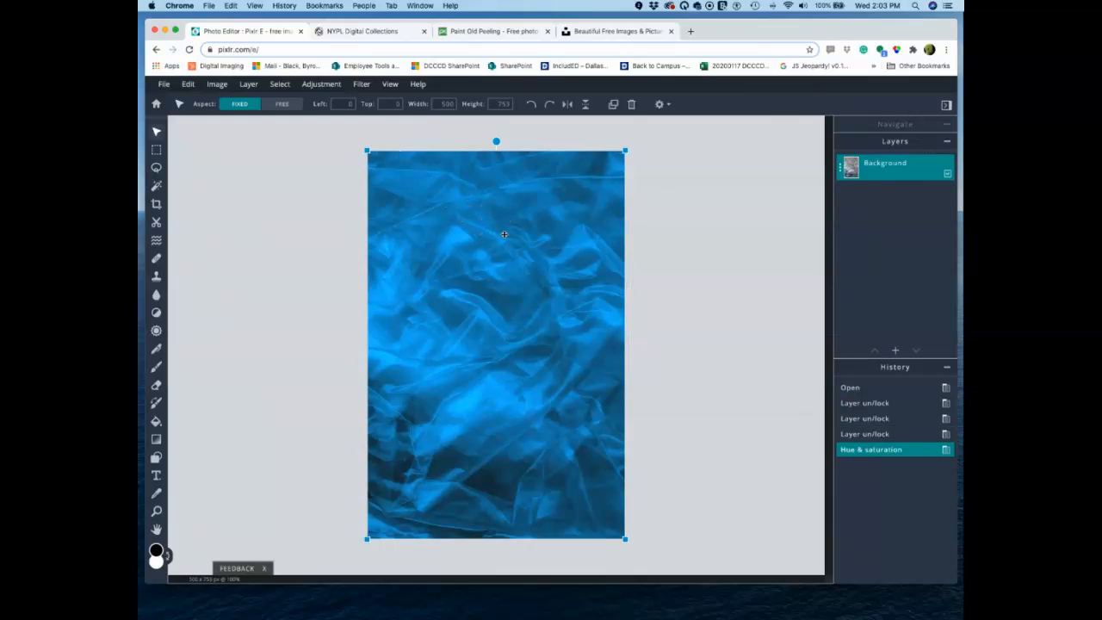
# Apply a Levels adjustment with input black at about 38, midtones at 1.1 and white at 221.
pyautogui.click(325, 87)
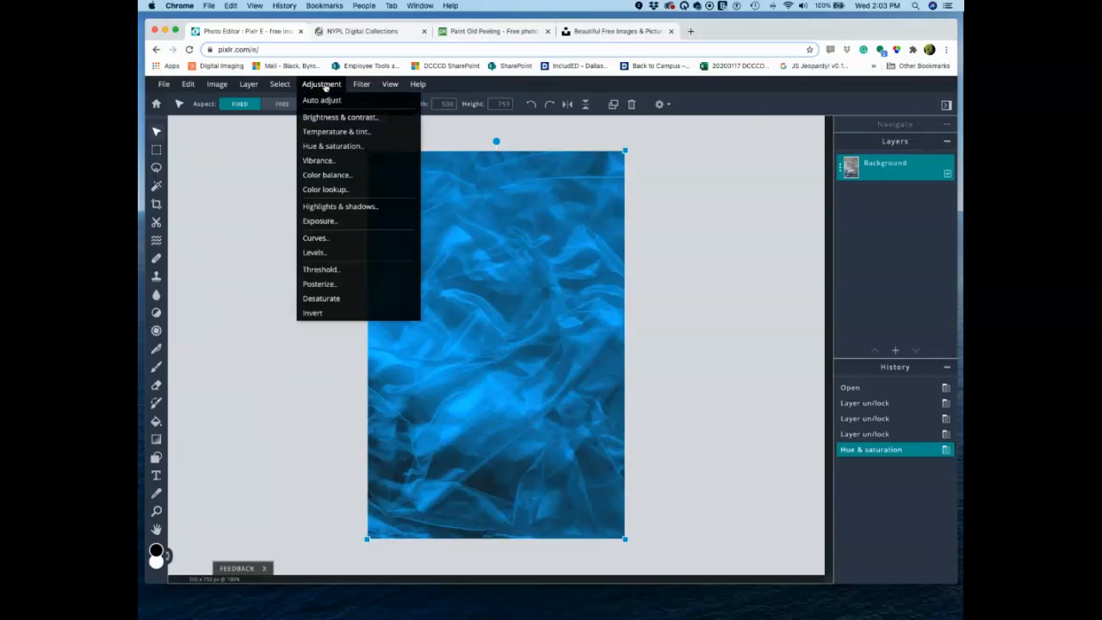
pyautogui.click(316, 252)
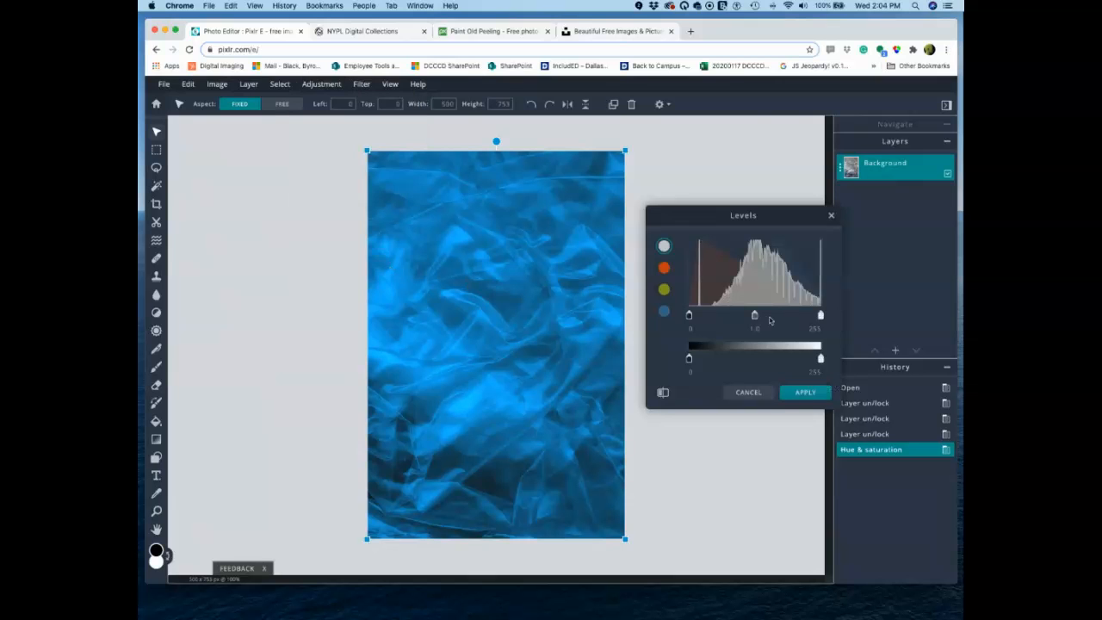
pyautogui.moveTo(755, 317)
pyautogui.mouseDown()
pyautogui.moveTo(746, 317)
pyautogui.moveTo(764, 318)
pyautogui.mouseUp()
pyautogui.moveTo(689, 316)
pyautogui.mouseDown()
pyautogui.moveTo(814, 319)
pyautogui.moveTo(757, 319)
pyautogui.mouseUp()
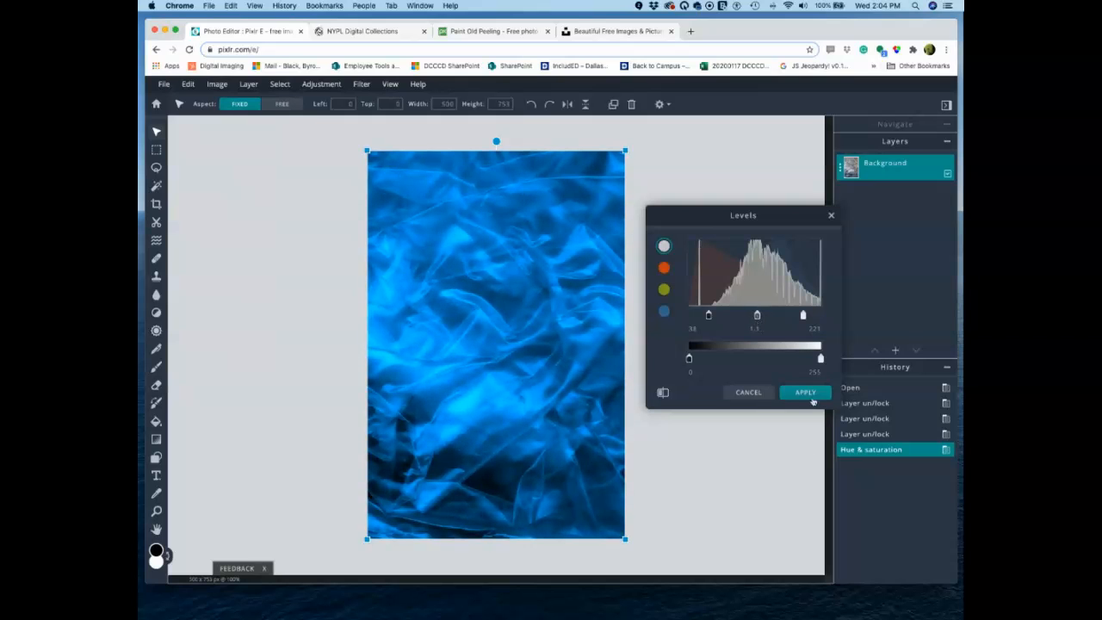
pyautogui.click(812, 397)
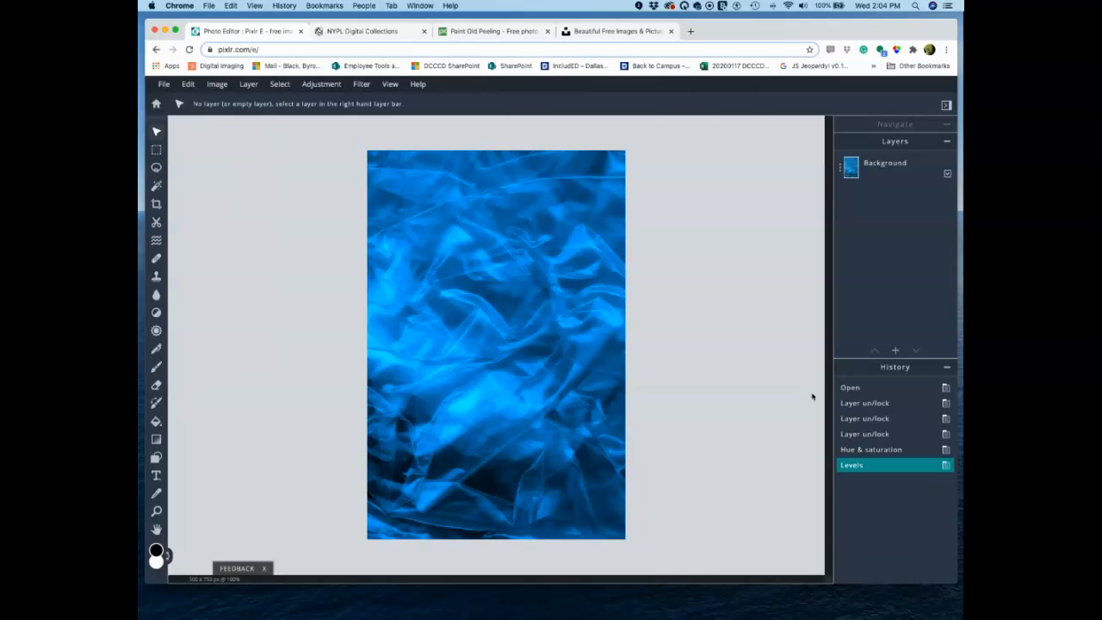
# Compare which image adjustments are available with the Background layer selected and with no layer selected.
pyautogui.click(328, 84)
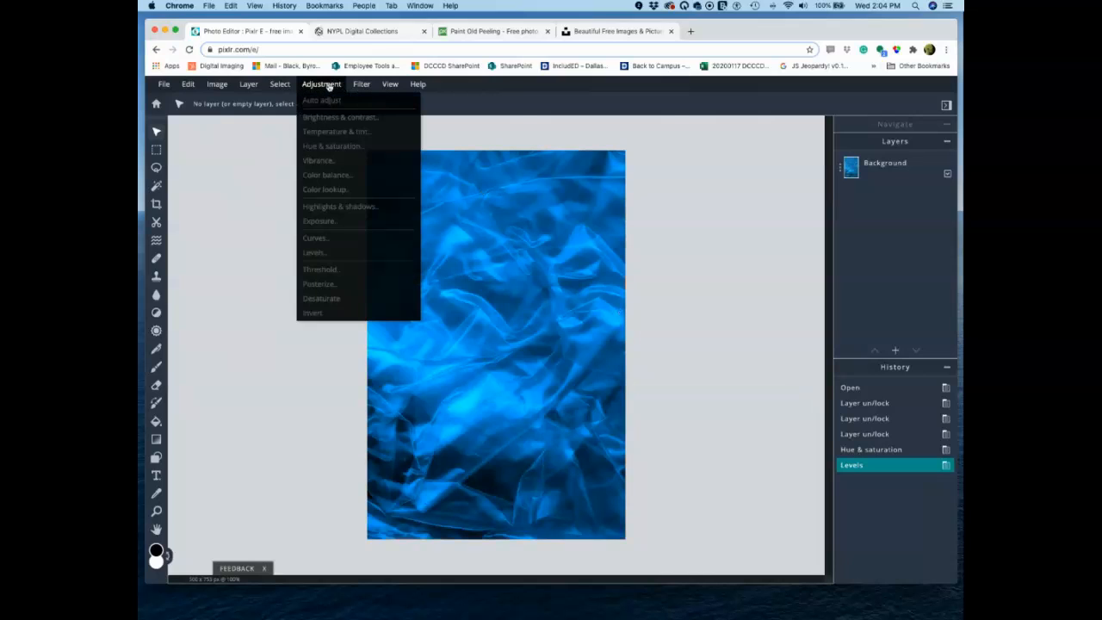
pyautogui.click(484, 212)
pyautogui.click(322, 83)
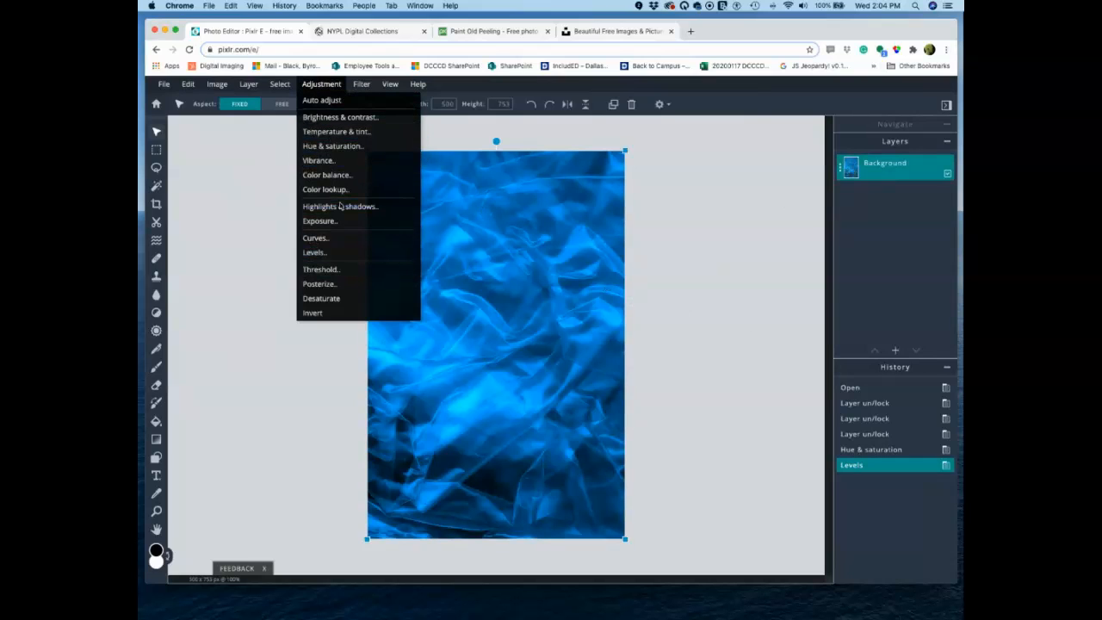
pyautogui.click(468, 131)
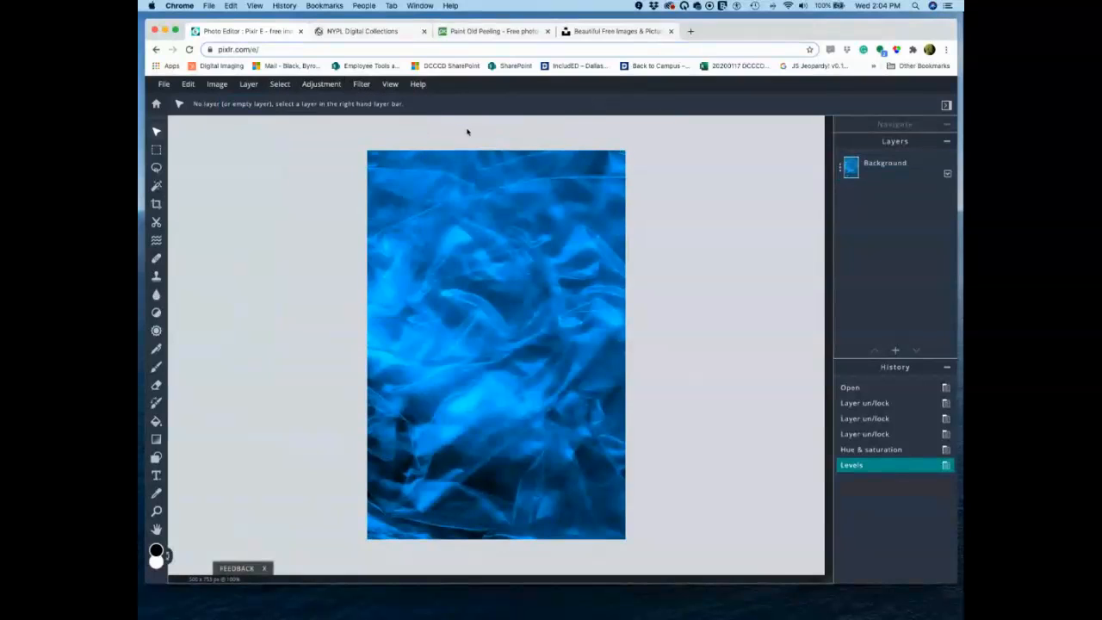
pyautogui.click(876, 167)
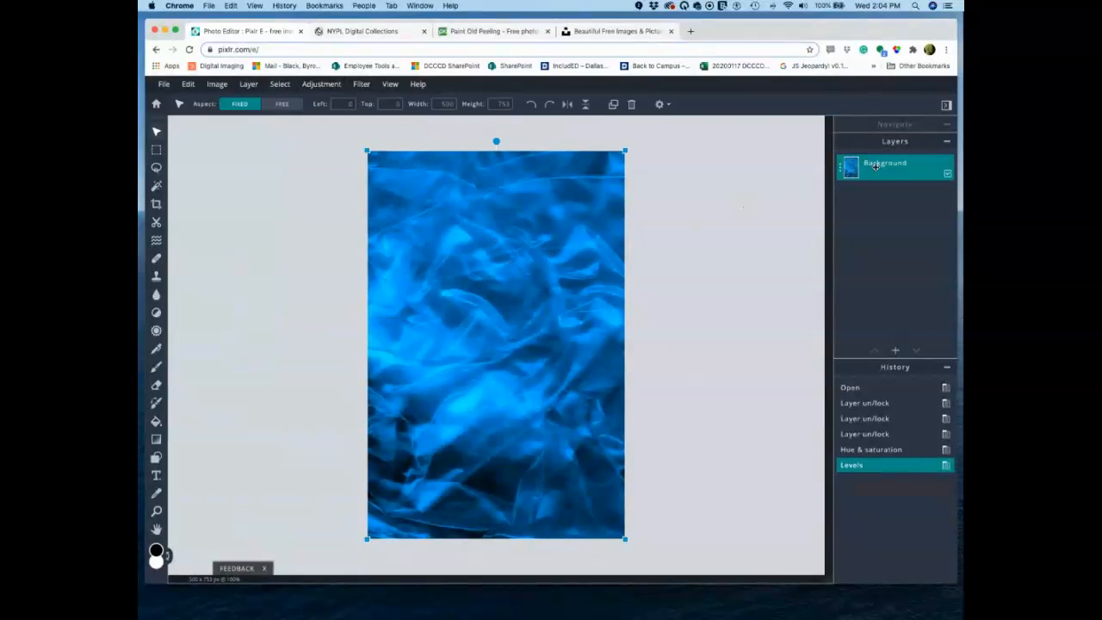
pyautogui.click(678, 198)
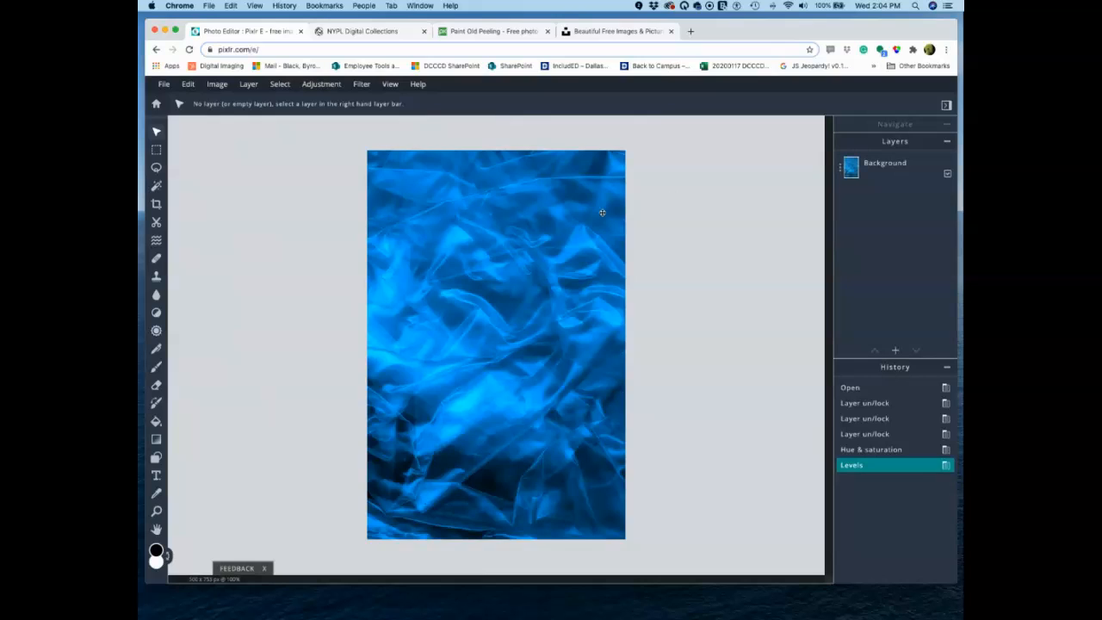
# Duplicate the Background layer from its layer settings.
pyautogui.click(870, 175)
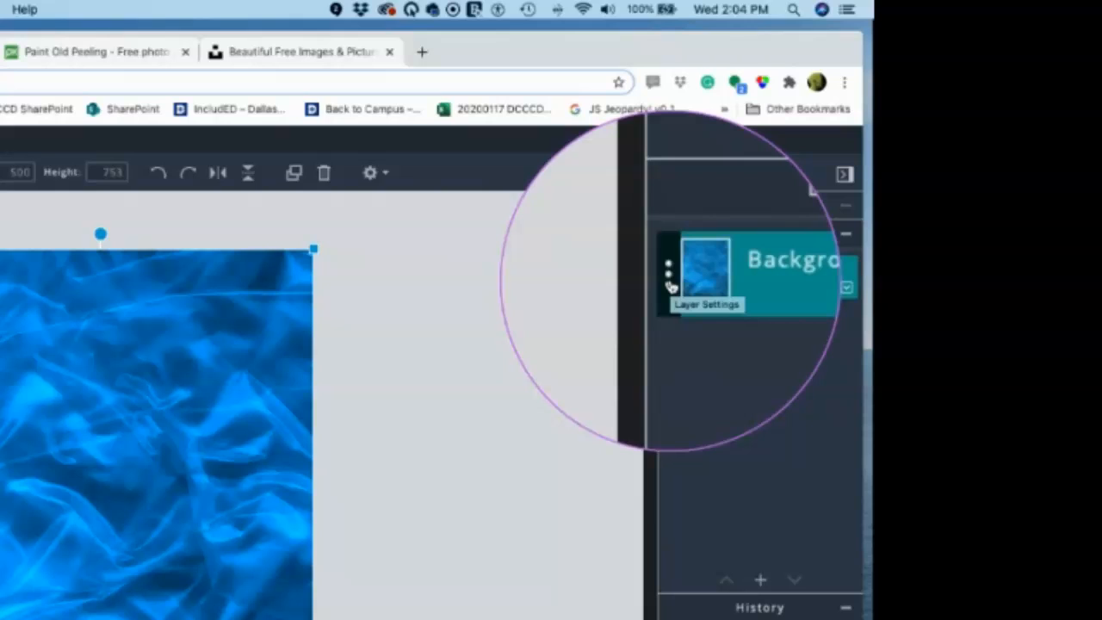
pyautogui.click(670, 284)
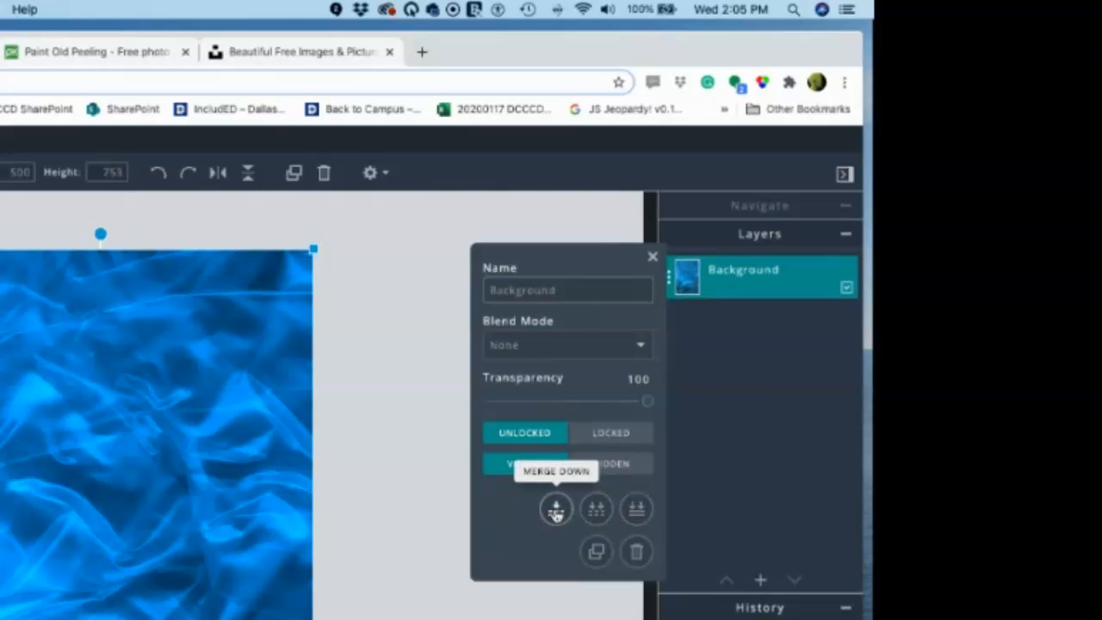
pyautogui.click(597, 552)
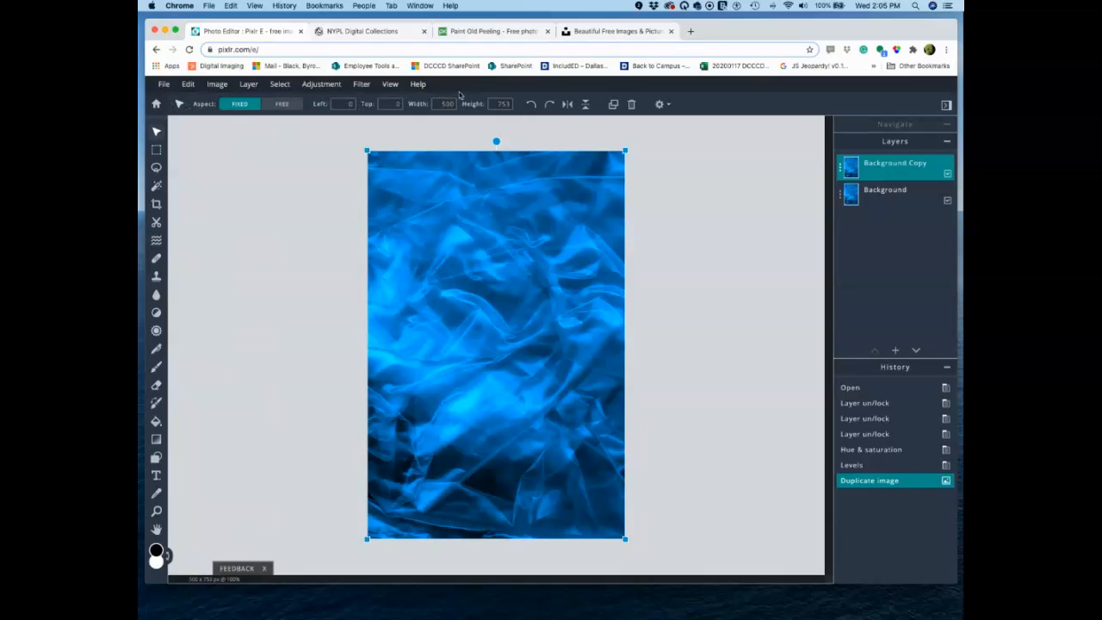
# Try rotating the Background Copy layer to the left and back, and to the right and back.
pyautogui.click(531, 105)
pyautogui.click(549, 105)
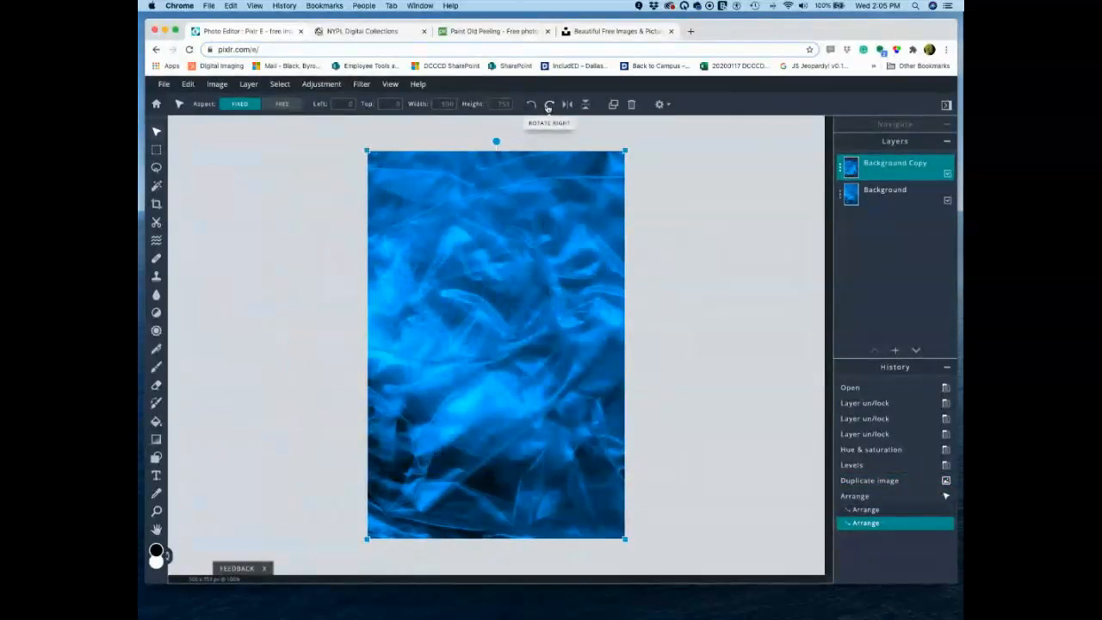
pyautogui.click(549, 105)
pyautogui.click(531, 105)
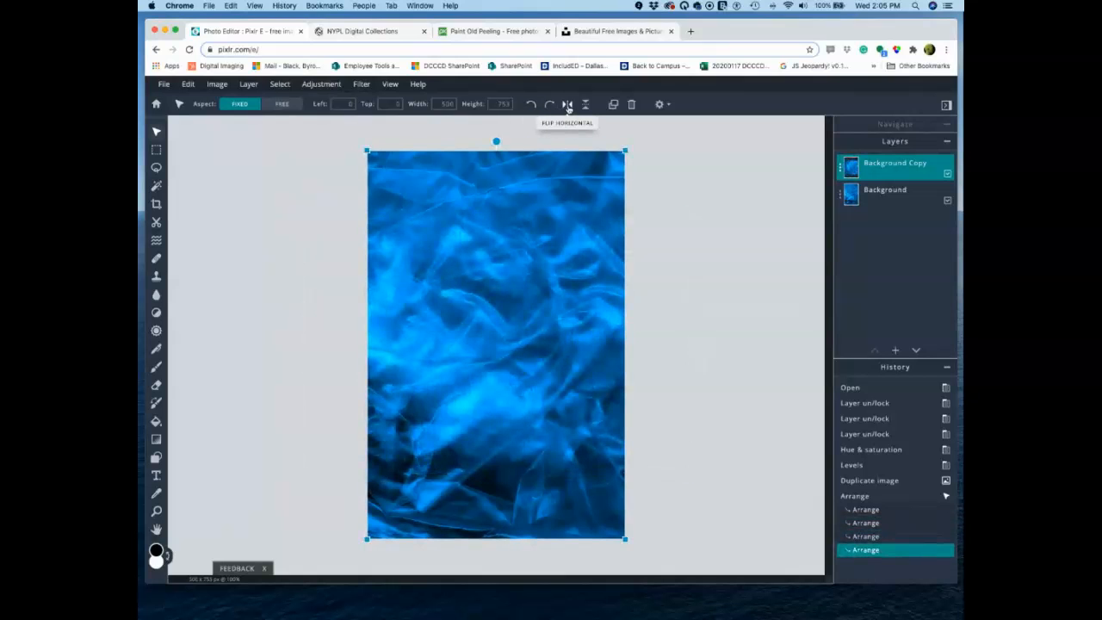
# Flip the Background Copy layer horizontally, and try a vertical flip before reversing it.
pyautogui.click(568, 105)
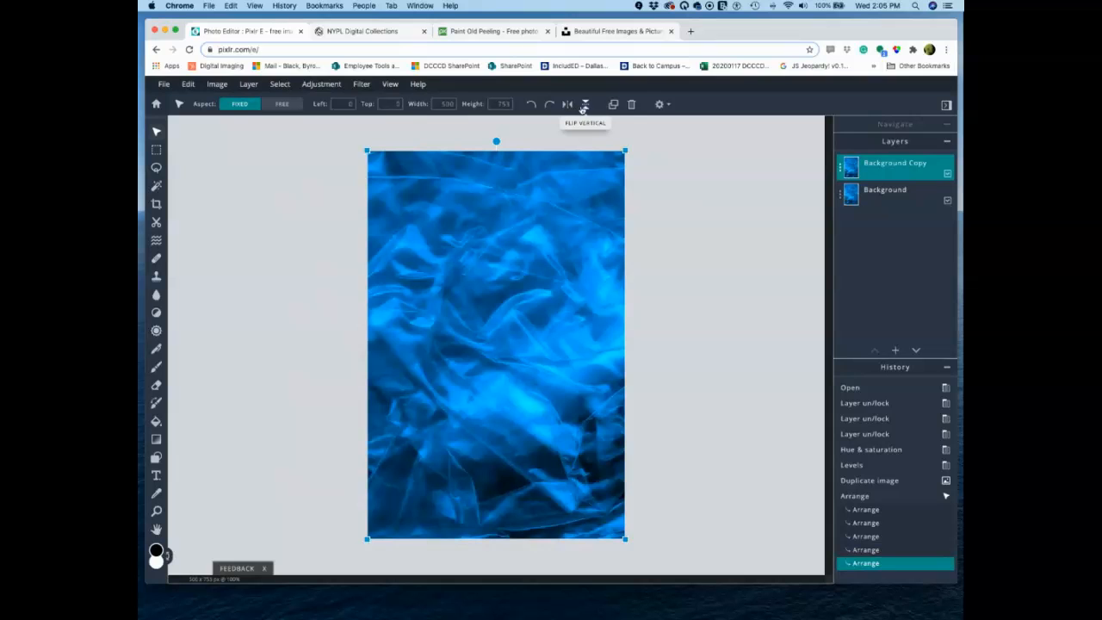
pyautogui.click(585, 105)
pyautogui.click(585, 105)
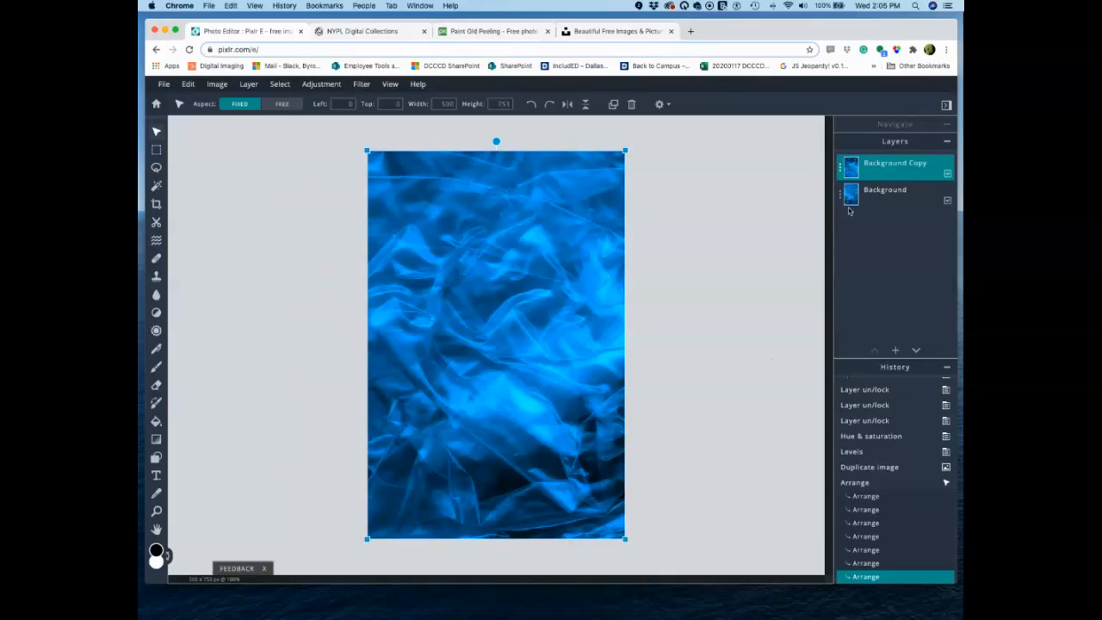
# Set the Background Copy layer's blend mode to Lighten, keeping its transparency at 100.
pyautogui.click(840, 171)
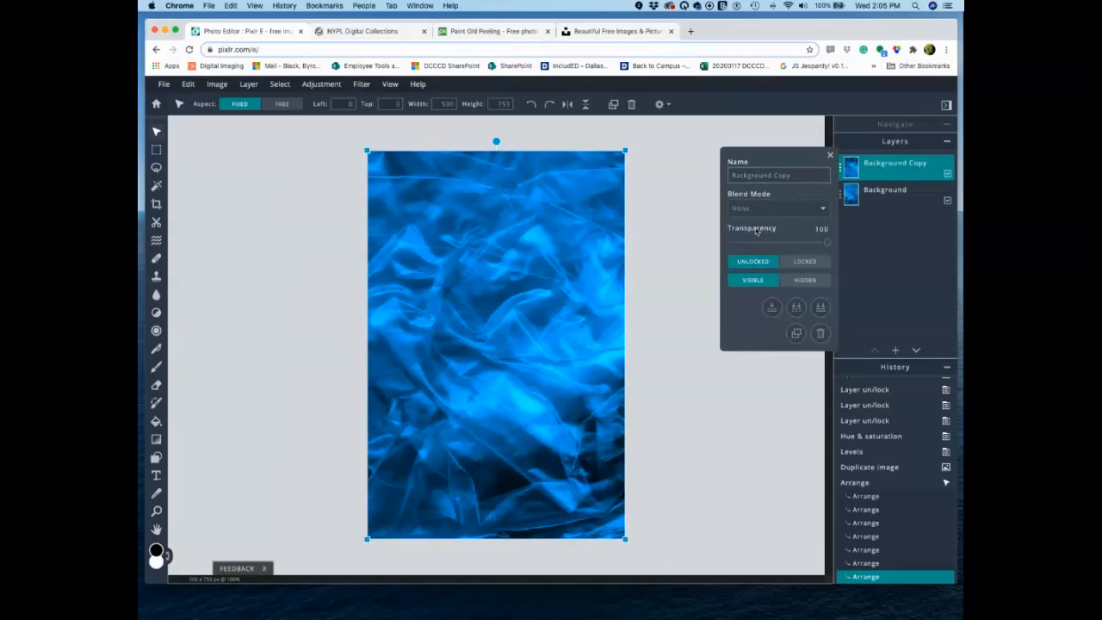
pyautogui.moveTo(827, 243)
pyautogui.mouseDown()
pyautogui.moveTo(785, 242)
pyautogui.moveTo(830, 244)
pyautogui.mouseUp()
pyautogui.click(824, 210)
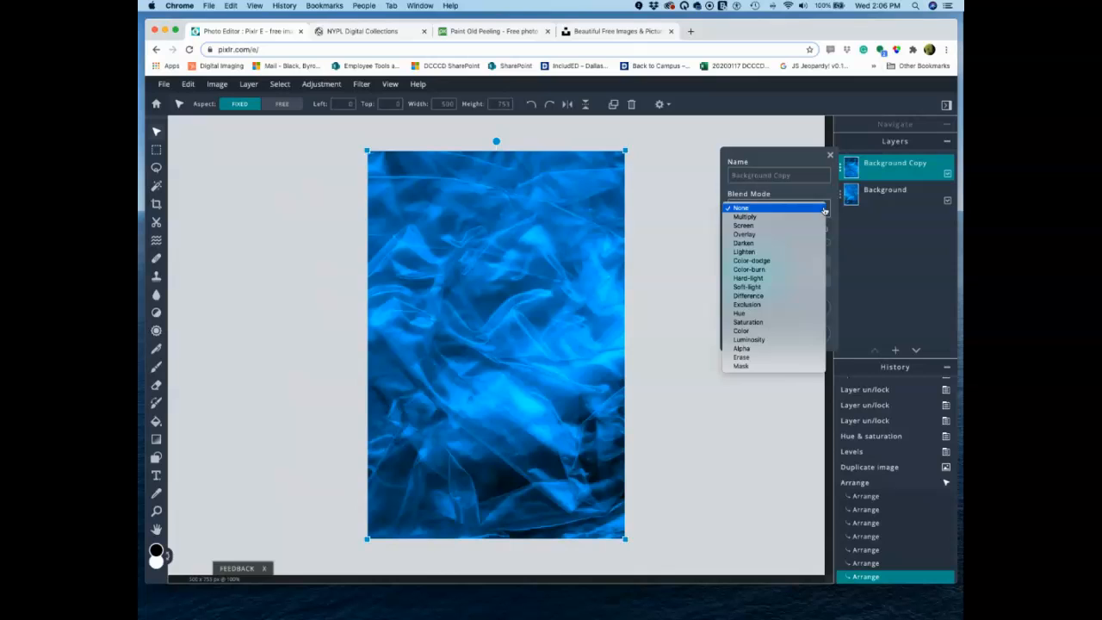
pyautogui.click(765, 253)
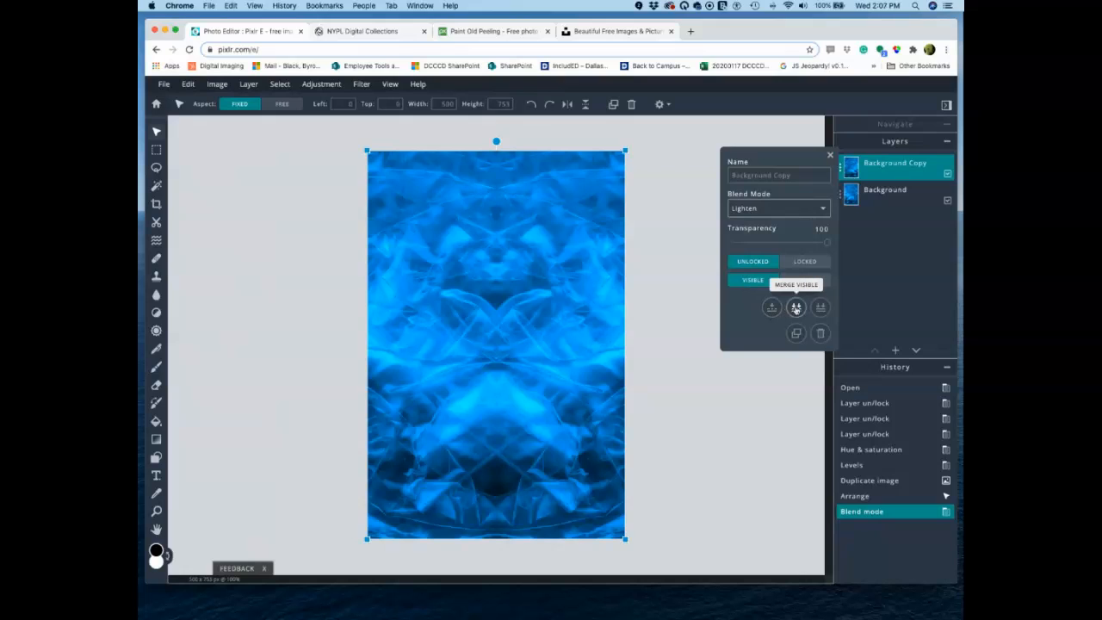
# Toggle the Background Copy layer's visibility repeatedly to compare the image with and without the blended copy.
pyautogui.click(947, 174)
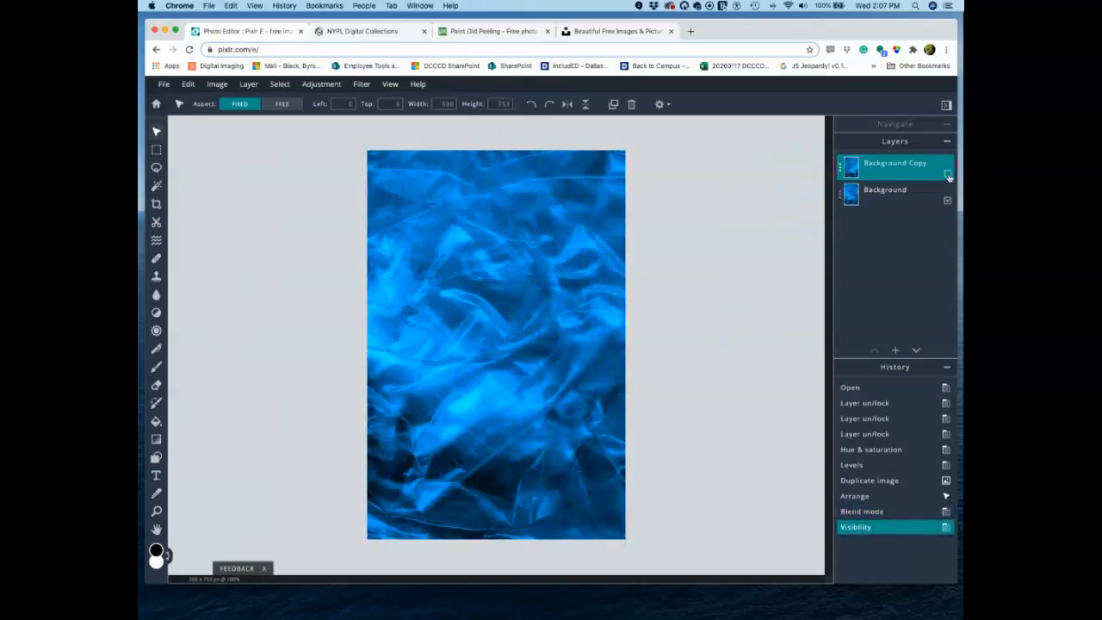
pyautogui.click(947, 174)
pyautogui.click(947, 174)
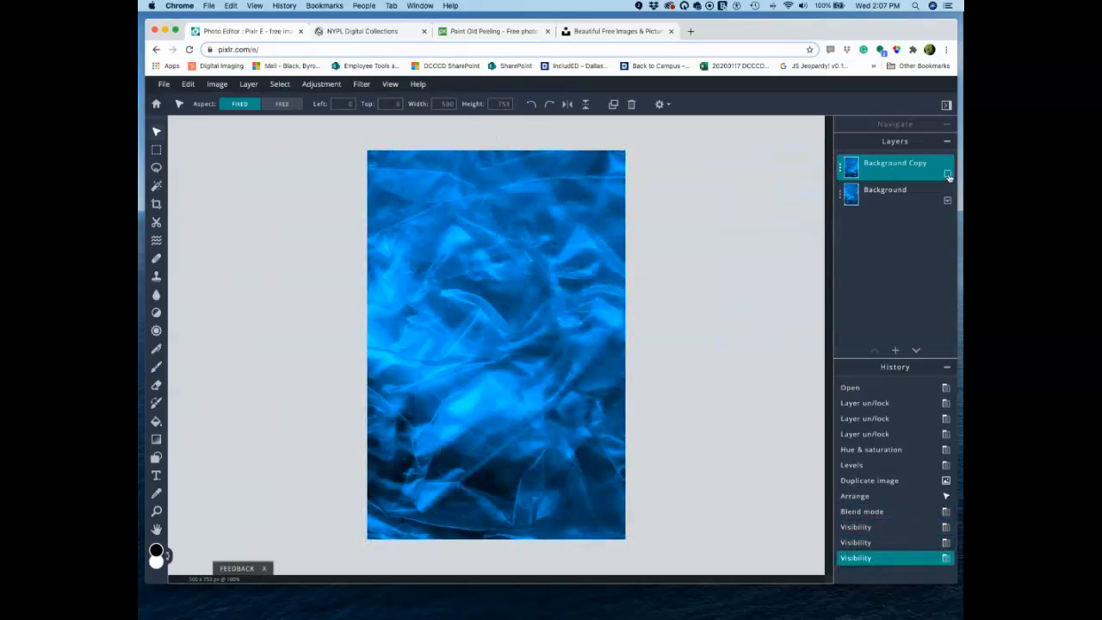
pyautogui.click(948, 174)
pyautogui.click(947, 174)
pyautogui.click(948, 174)
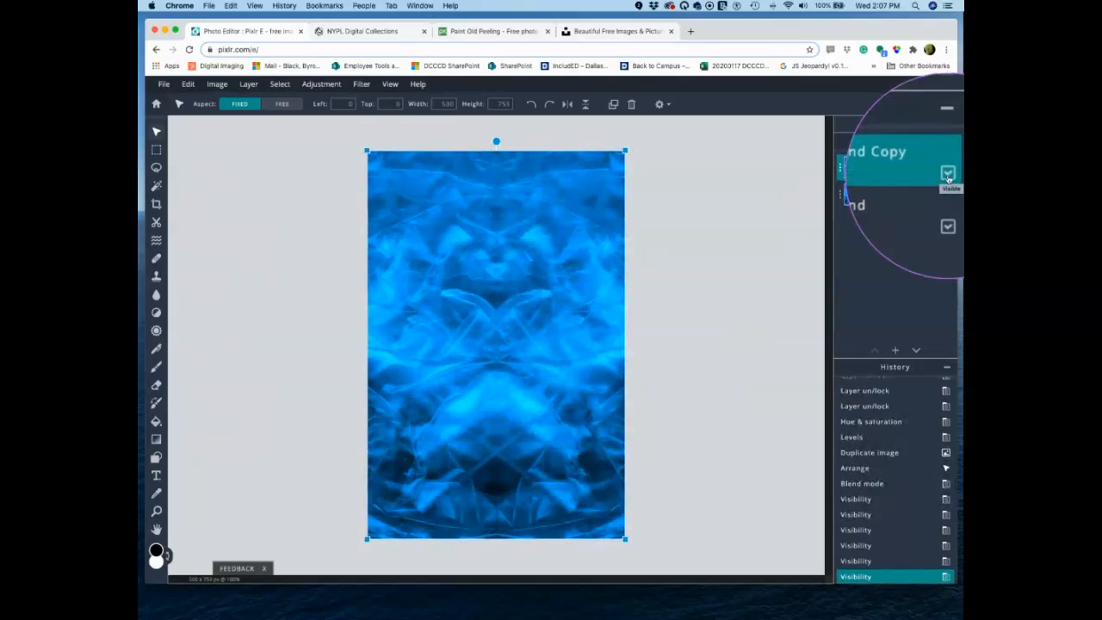
pyautogui.click(947, 174)
pyautogui.click(947, 174)
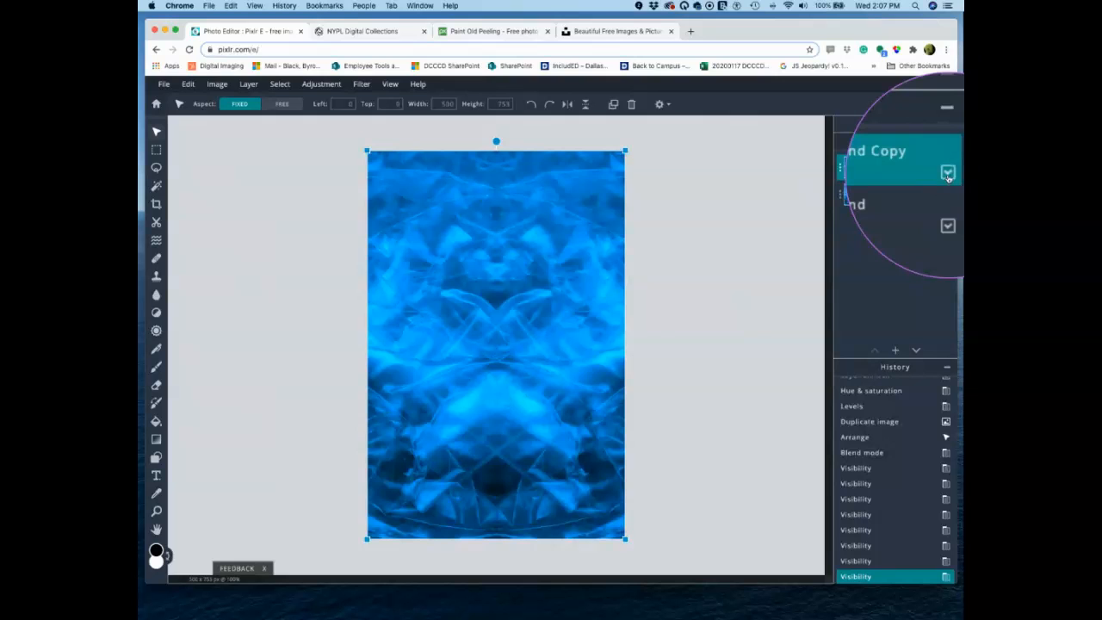
pyautogui.click(947, 174)
pyautogui.click(947, 174)
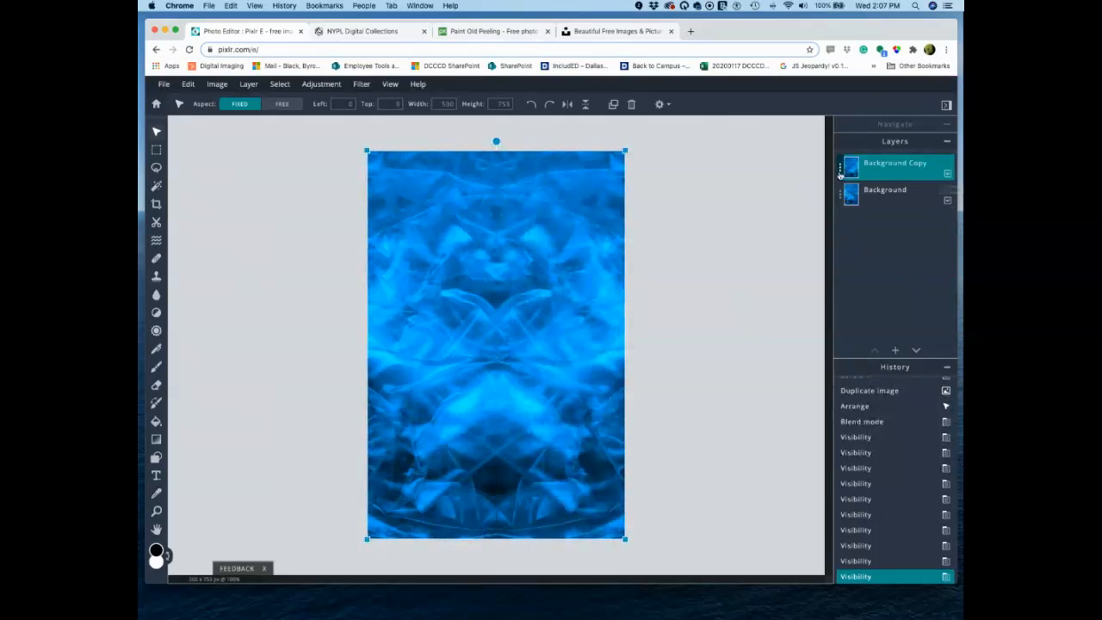
# Merge the Background Copy layer down and apply a Zoom blur with an amount of 9% to the merged layer.
pyautogui.click(896, 164)
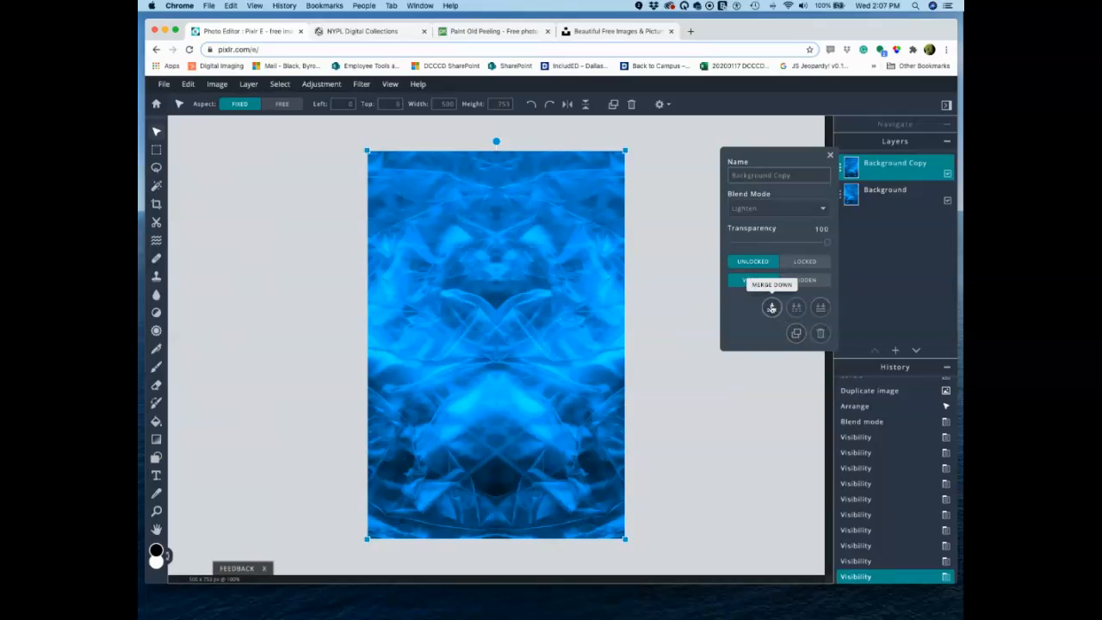
pyautogui.click(771, 307)
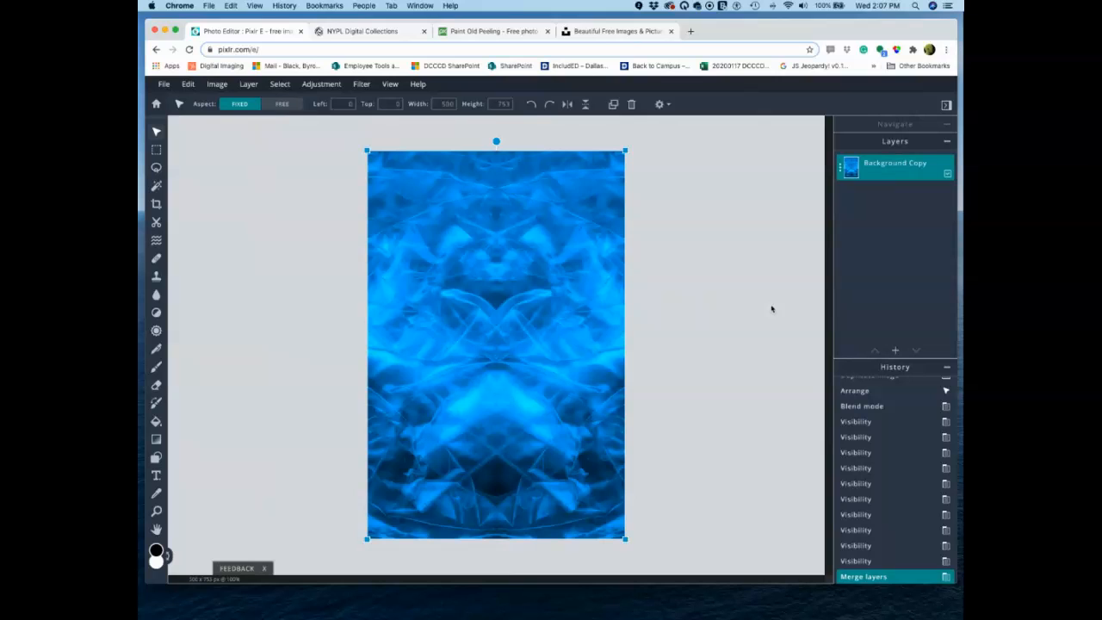
pyautogui.click(361, 84)
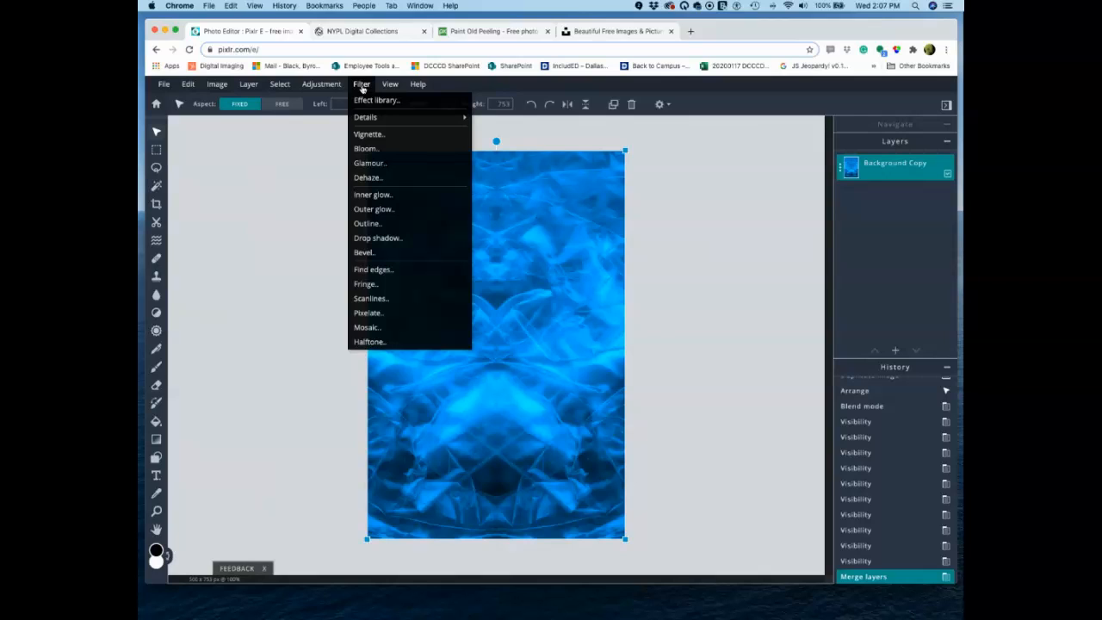
pyautogui.moveTo(365, 118)
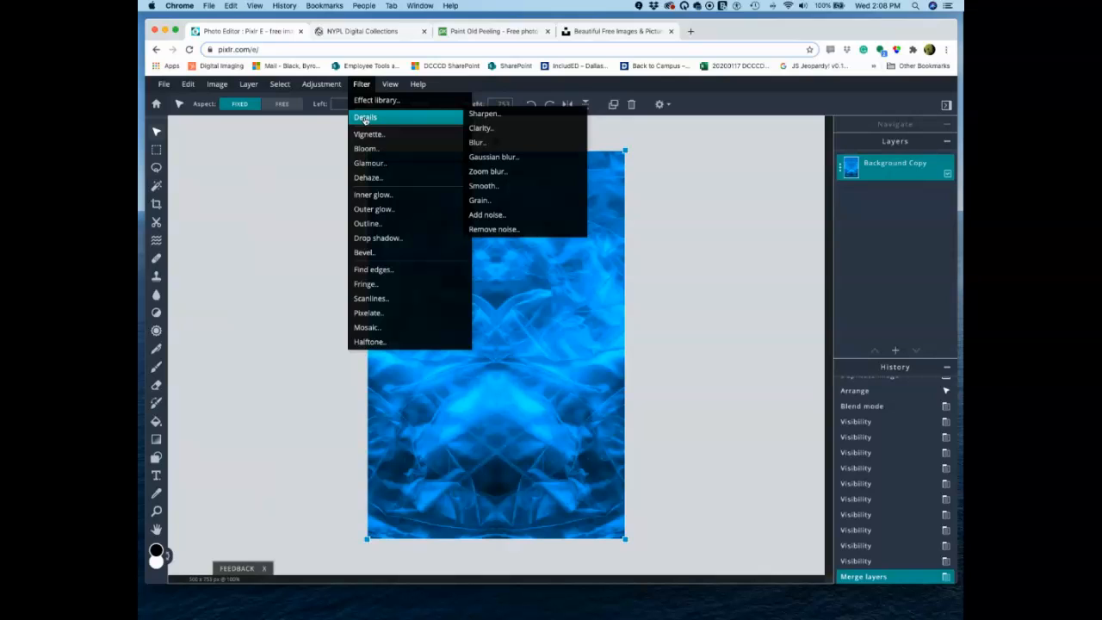
pyautogui.click(512, 174)
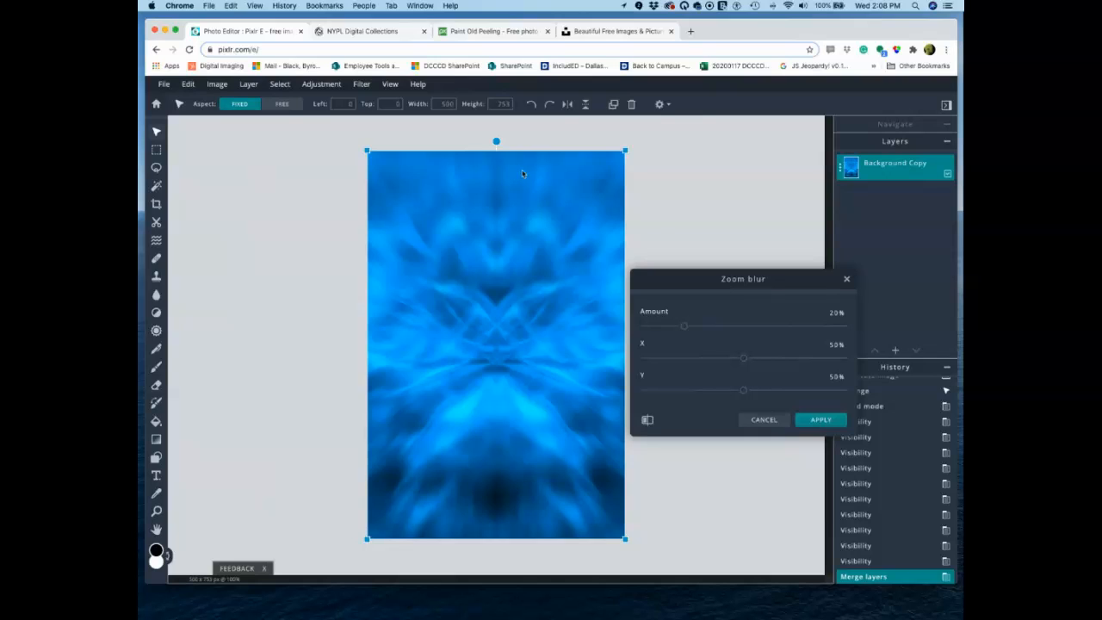
pyautogui.moveTo(684, 326); pyautogui.dragTo(660, 328)
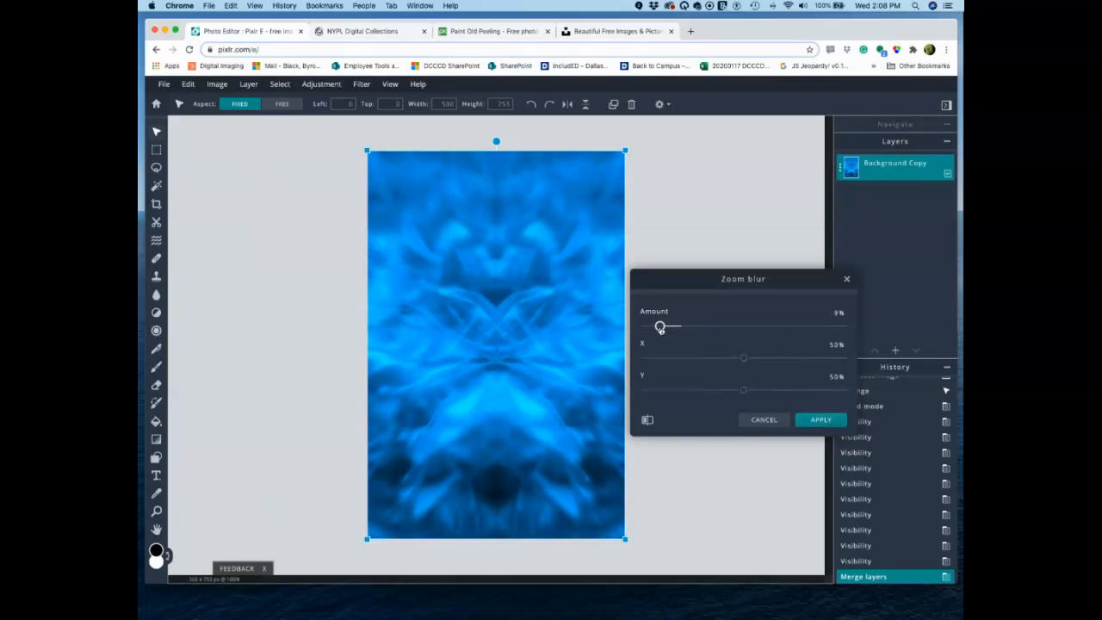
pyautogui.click(814, 421)
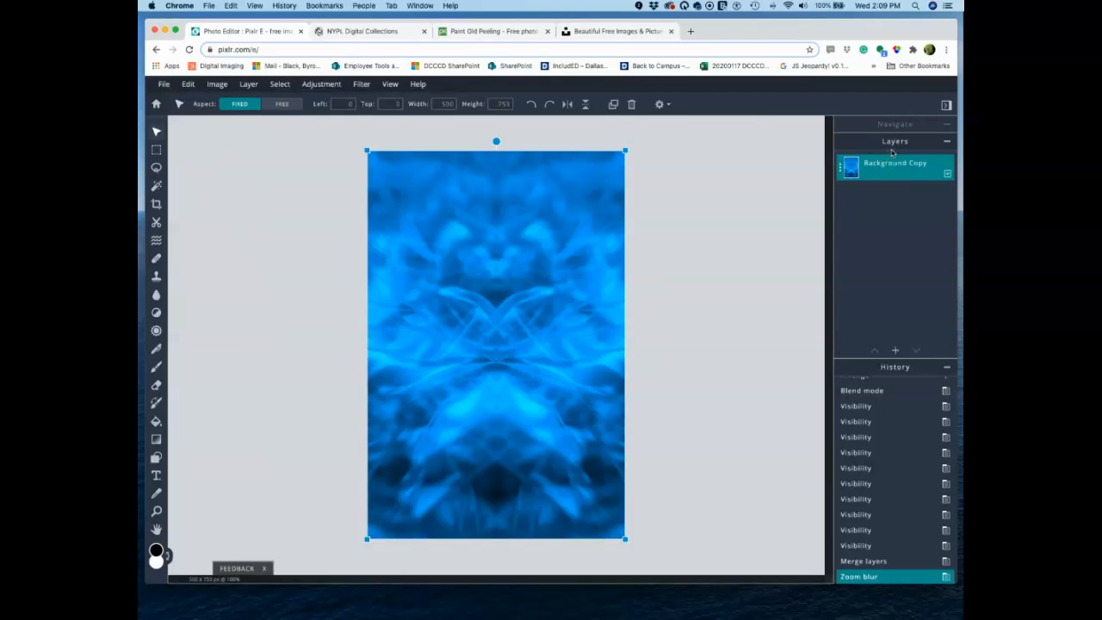
# Add Locust.jpg from the Layers Lecture folder as a new image layer and dismiss the advertisement.
pyautogui.click(896, 351)
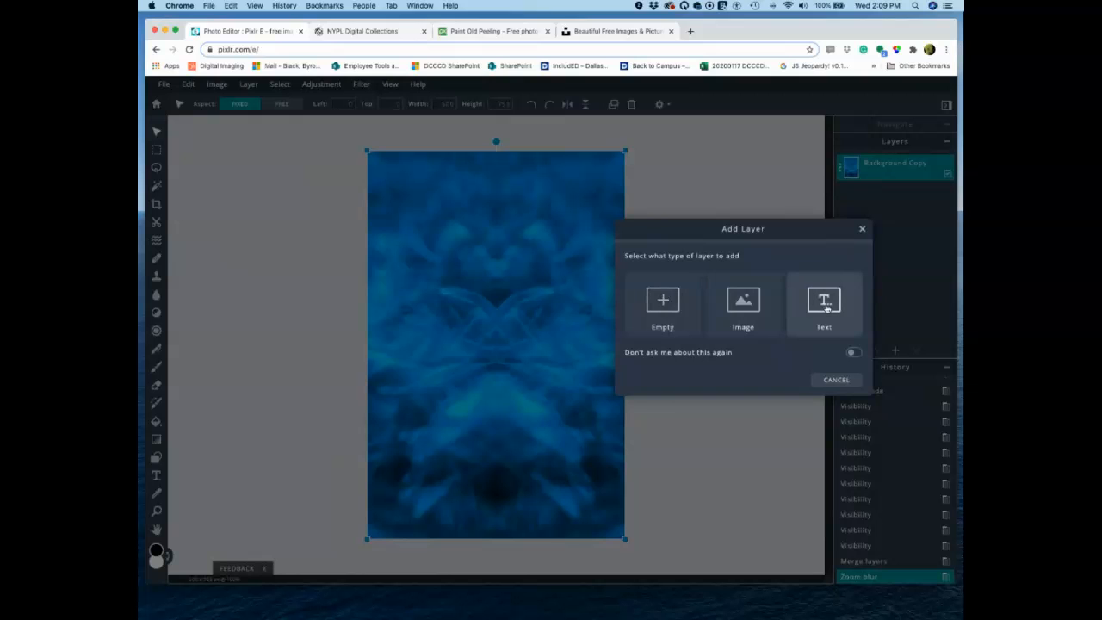
pyautogui.click(748, 310)
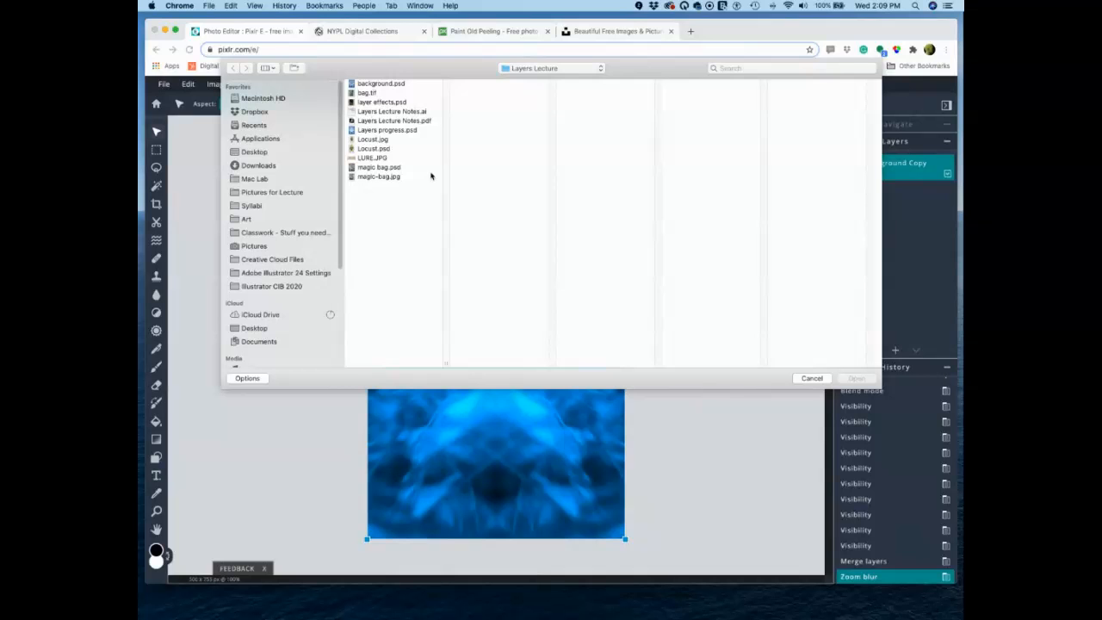
pyautogui.click(370, 141)
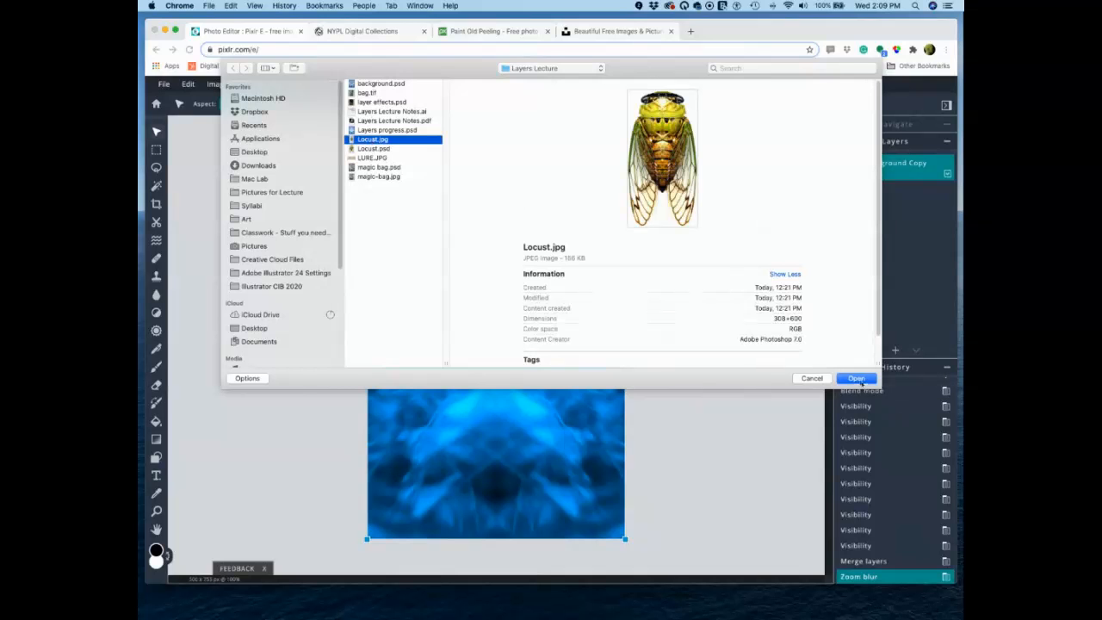
pyautogui.click(857, 378)
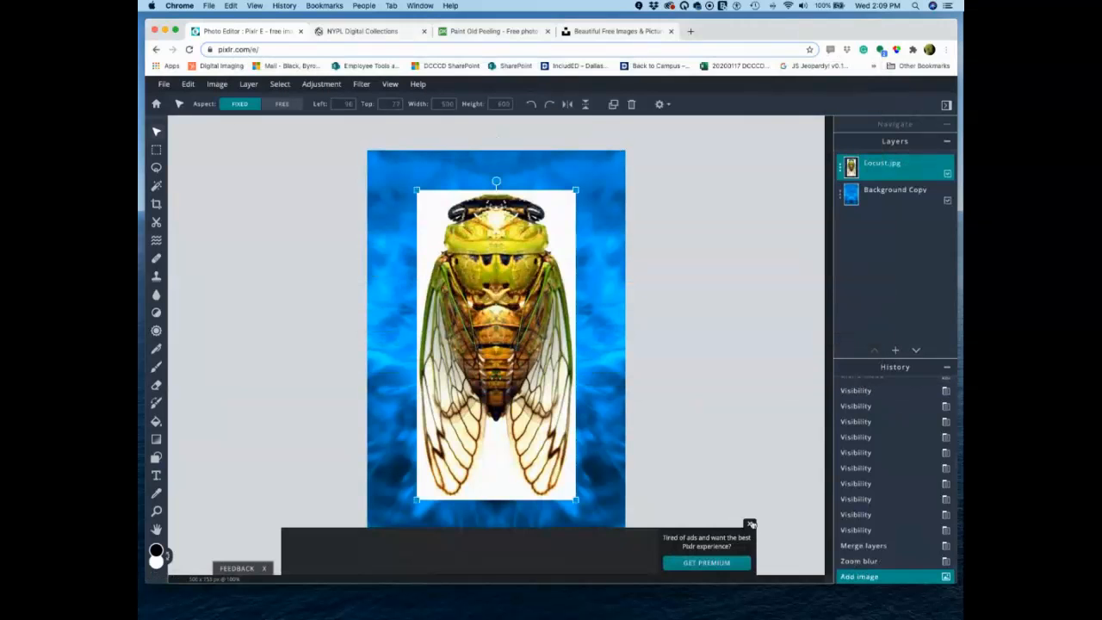
pyautogui.click(751, 524)
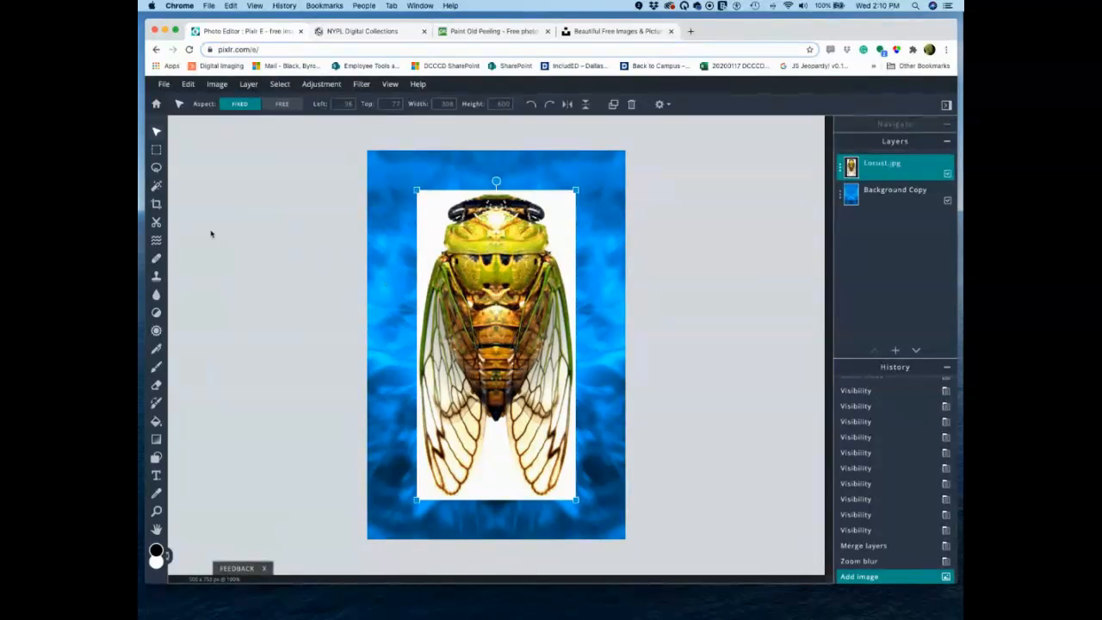
# Test a rectangular selection around the locust's head and thorax by brushing black inside it, undo the paint and deselect.
pyautogui.click(157, 151)
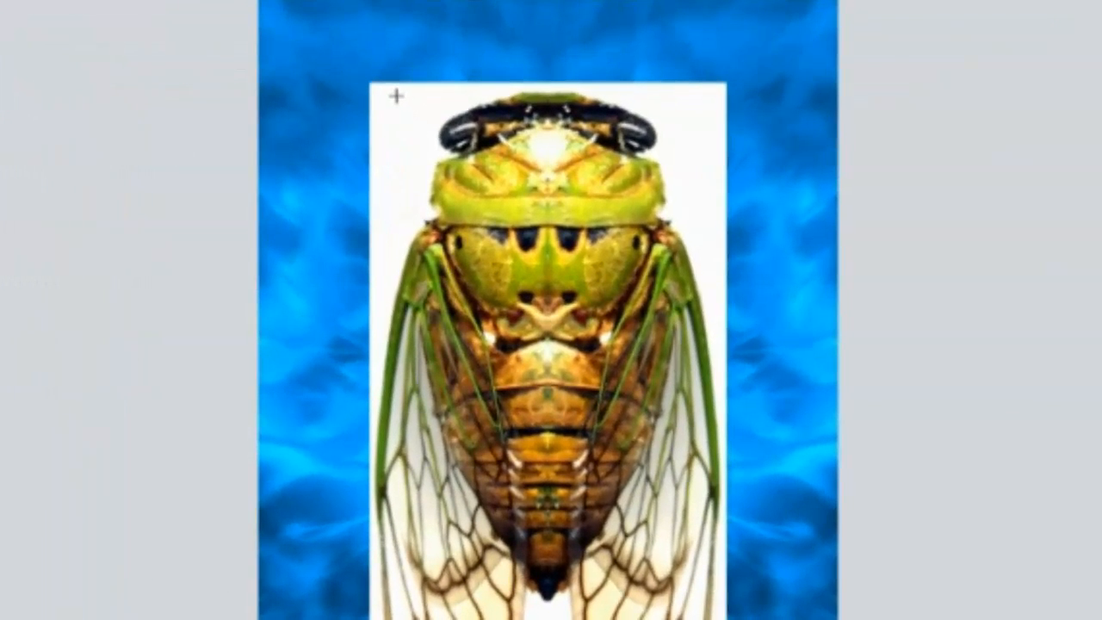
pyautogui.moveTo(418, 155); pyautogui.dragTo(706, 397)
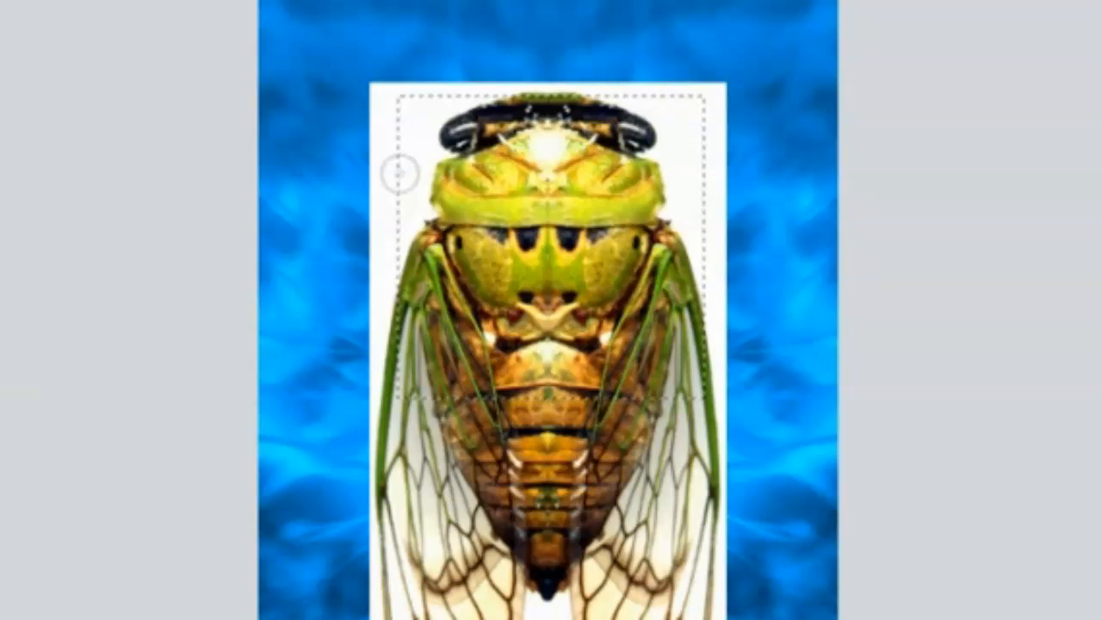
pyautogui.moveTo(385, 177)
pyautogui.mouseDown()
pyautogui.moveTo(564, 52)
pyautogui.moveTo(350, 276)
pyautogui.moveTo(468, 256)
pyautogui.moveTo(795, 77)
pyautogui.moveTo(640, 278)
pyautogui.moveTo(659, 370)
pyautogui.moveTo(775, 298)
pyautogui.moveTo(614, 464)
pyautogui.mouseUp()
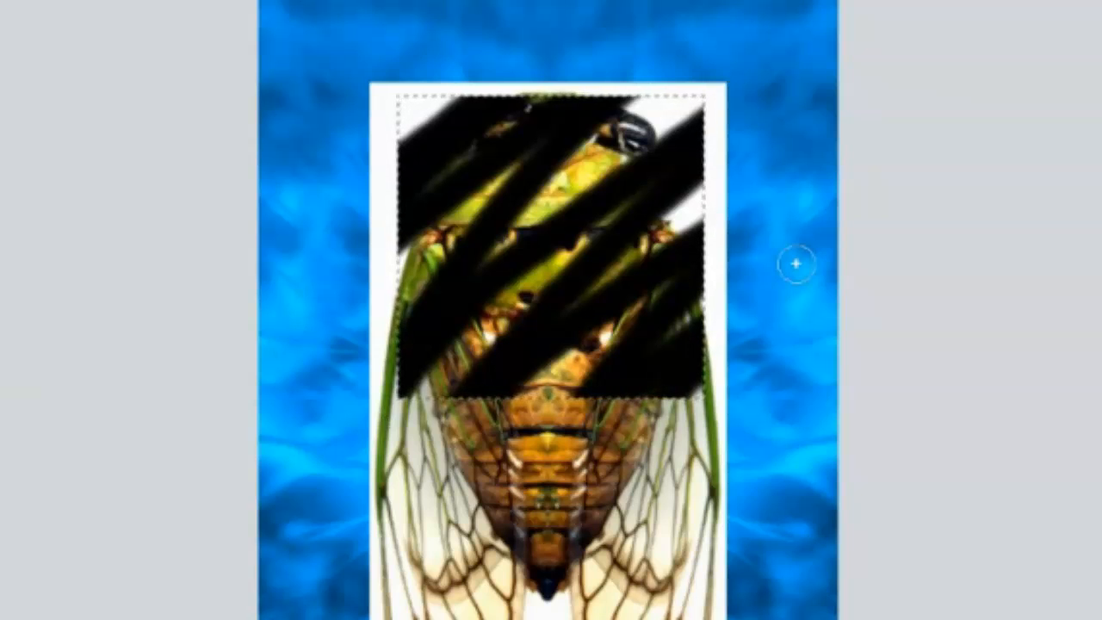
pyautogui.hotkey('ctrl', 'z')
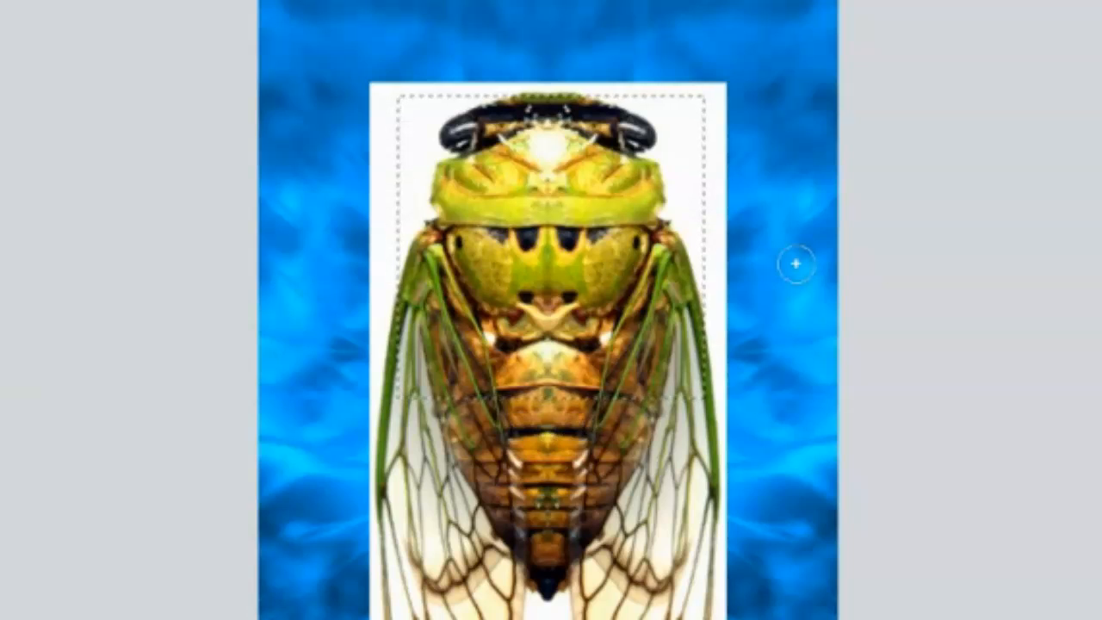
pyautogui.hotkey('ctrl', 'd')
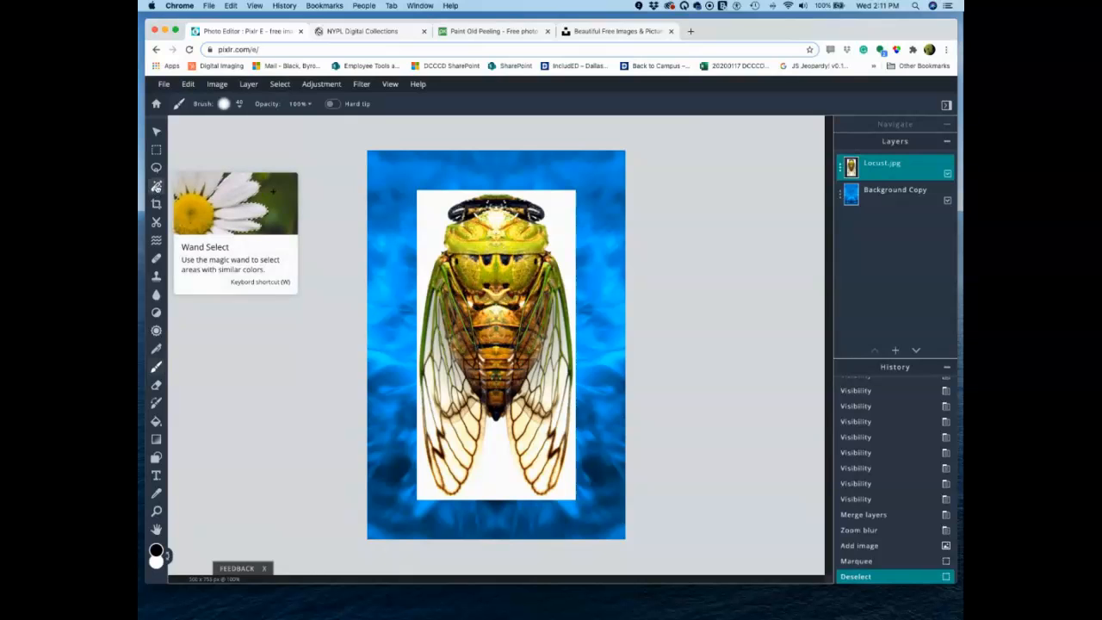
# Draw a freehand lasso selection around the locust's head and upper thorax.
pyautogui.click(157, 186)
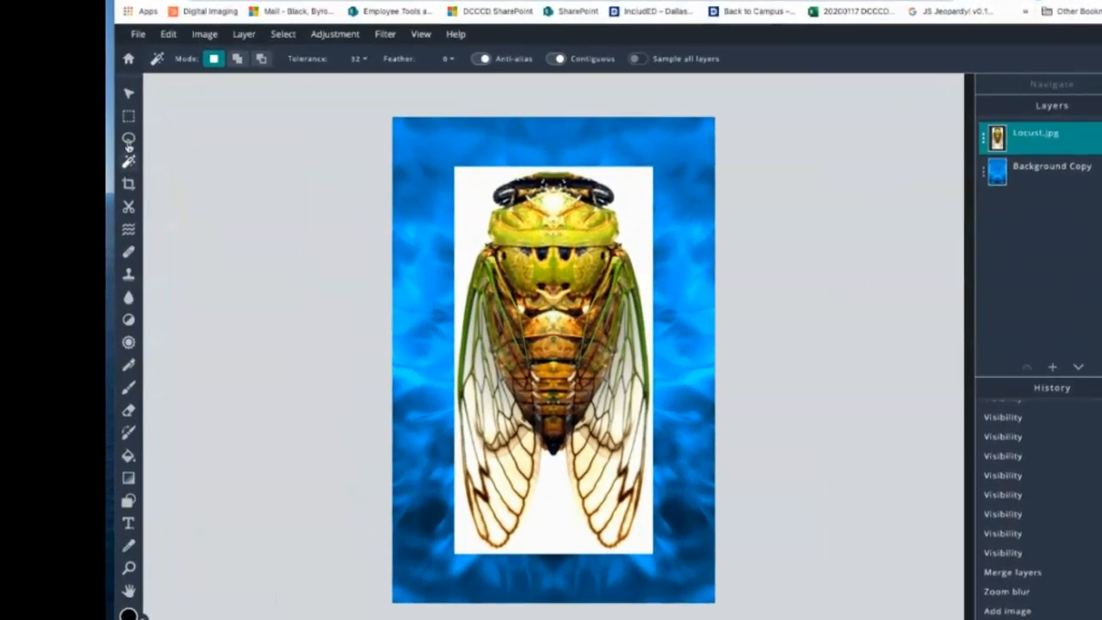
pyautogui.click(149, 160)
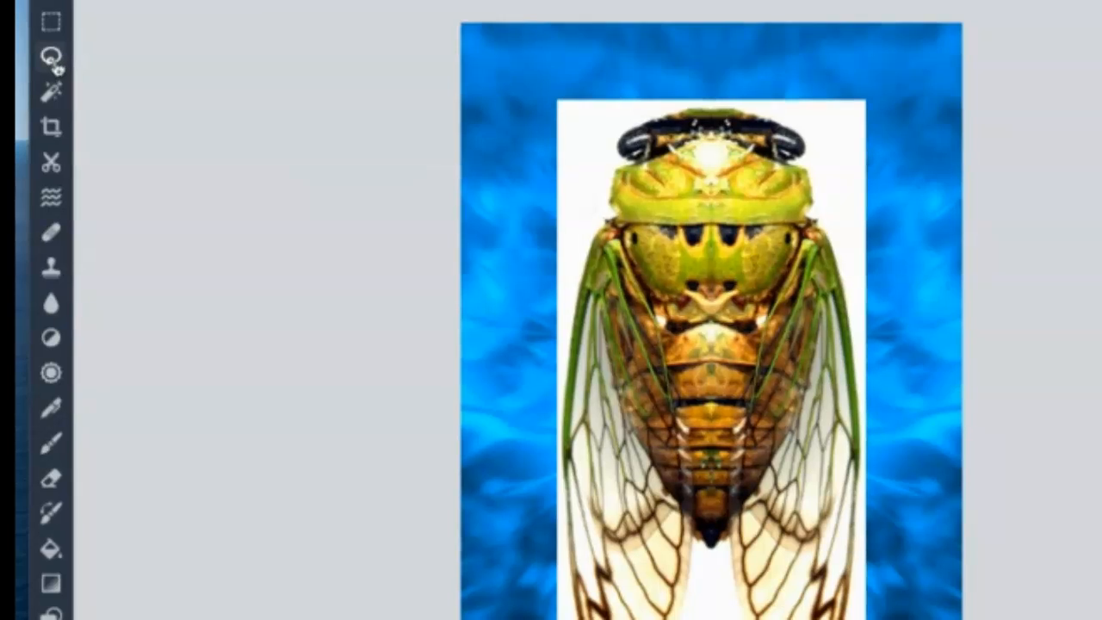
pyautogui.moveTo(670, 109)
pyautogui.mouseDown()
pyautogui.moveTo(617, 136)
pyautogui.moveTo(609, 205)
pyautogui.moveTo(618, 212)
pyautogui.moveTo(603, 220)
pyautogui.moveTo(576, 291)
pyautogui.moveTo(829, 281)
pyautogui.moveTo(808, 172)
pyautogui.moveTo(725, 102)
pyautogui.moveTo(687, 104)
pyautogui.mouseUp()
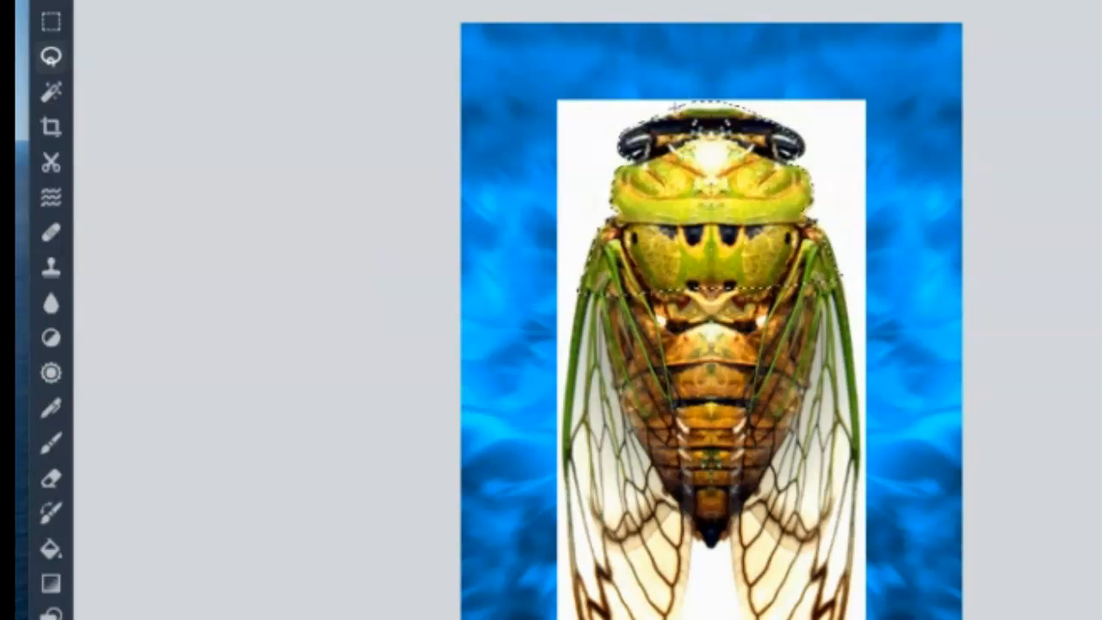
# Clear the lasso selection and select the white area around the locust with the Magic Wand at tolerance 32, contiguous.
pyautogui.hotkey('ctrl', 'd')
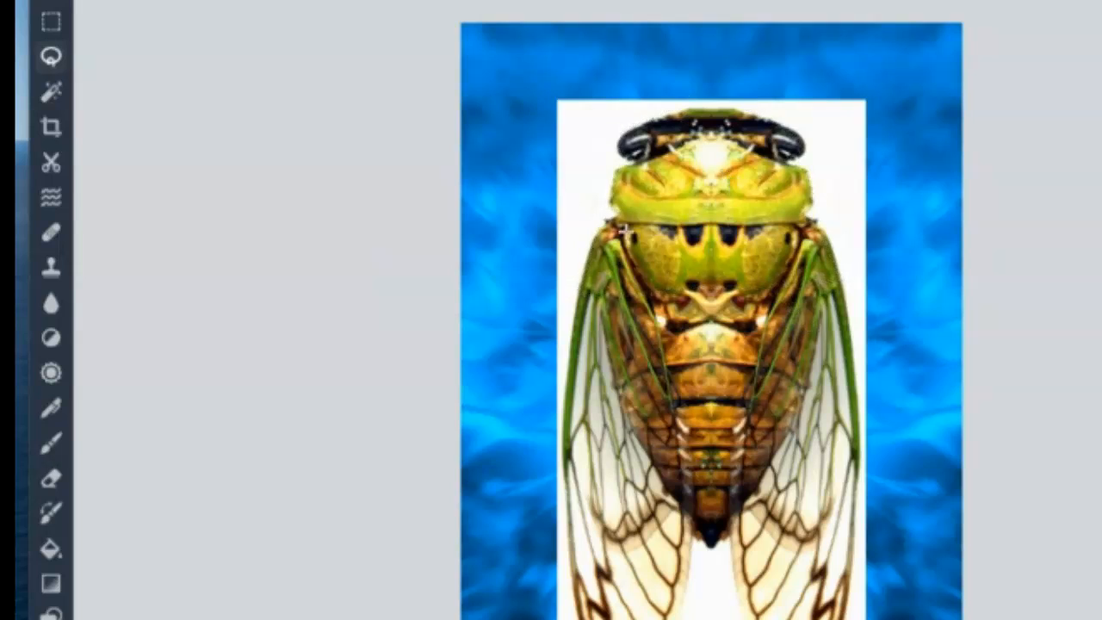
pyautogui.click(52, 95)
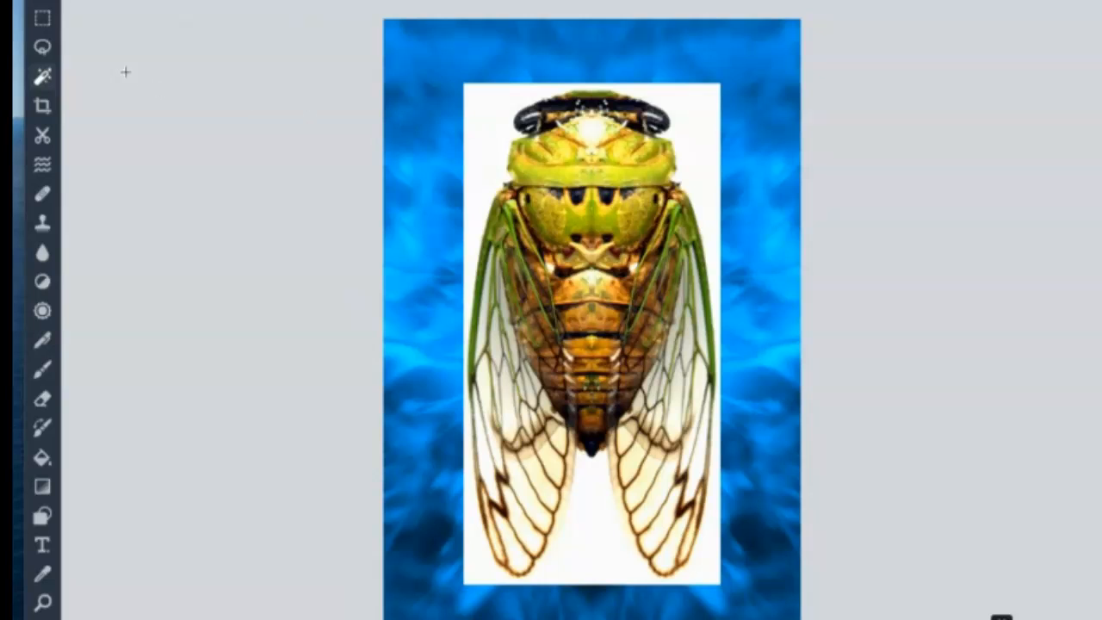
pyautogui.hotkey('ctrl', 'alt', 'm')
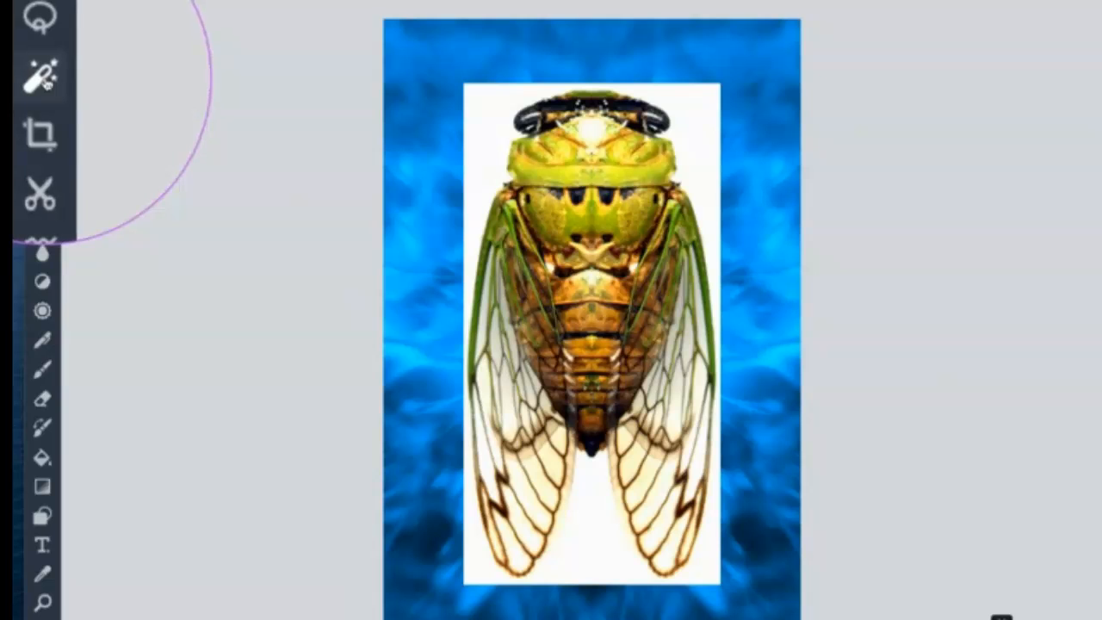
pyautogui.hotkey('ctrl', 'alt', 'm')
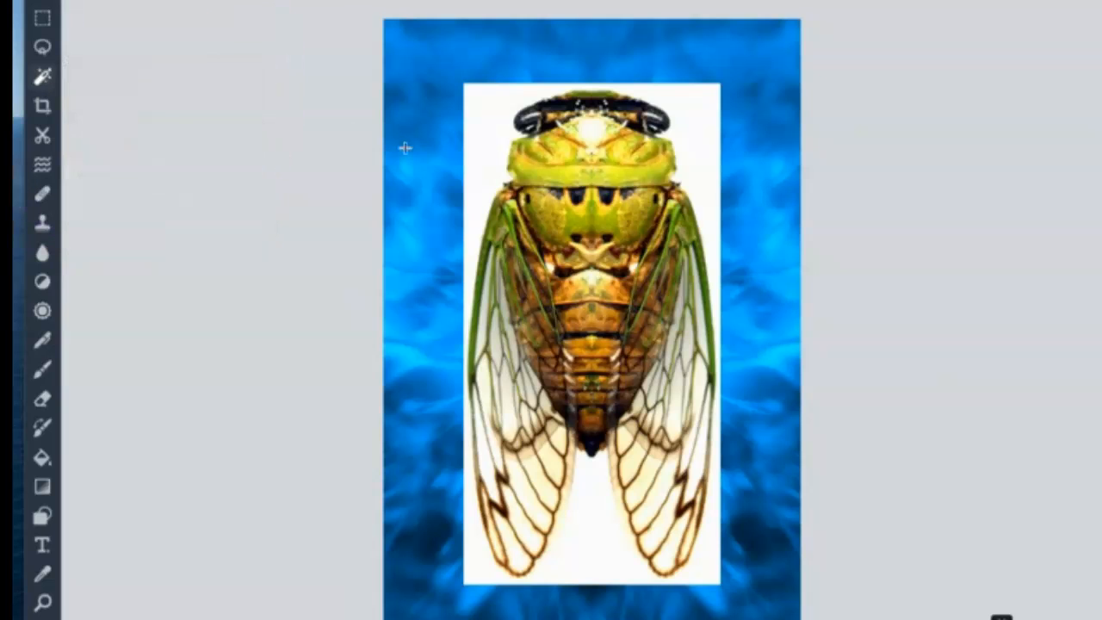
pyautogui.click(489, 126)
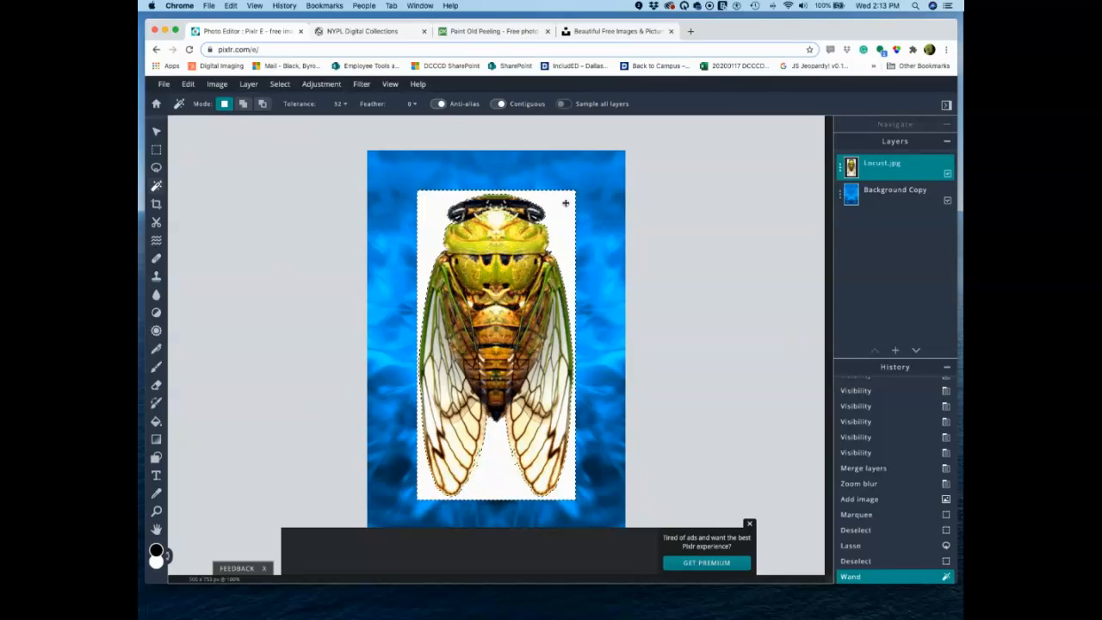
# Test deleting the selected white area from the Locust.jpg layer and deselecting, and undo both operations.
pyautogui.press('Delete')
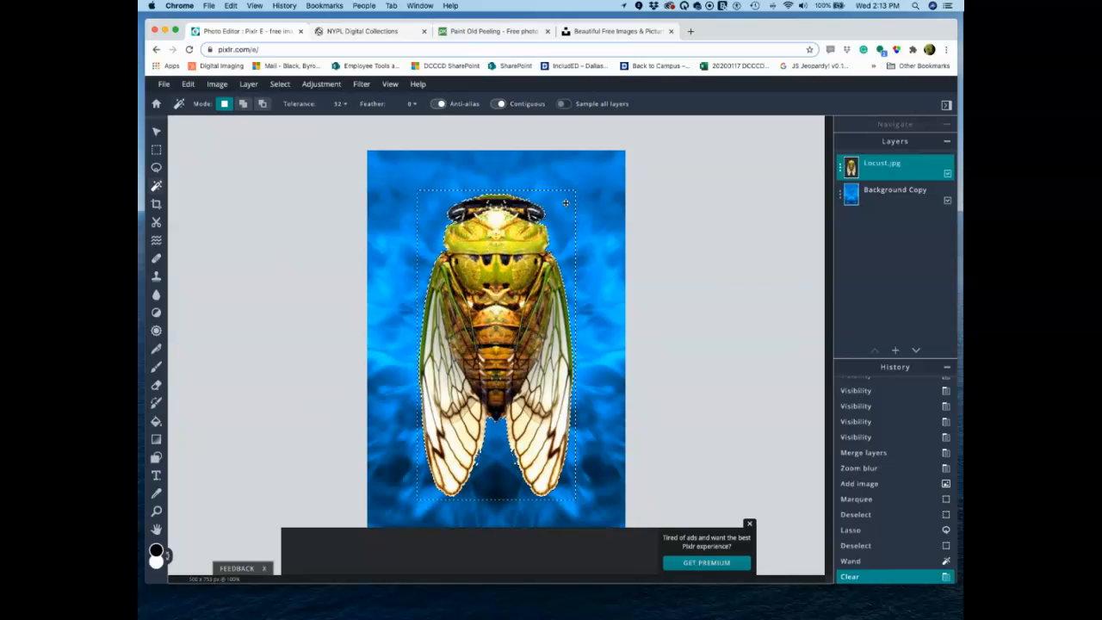
pyautogui.hotkey('ctrl', 'd')
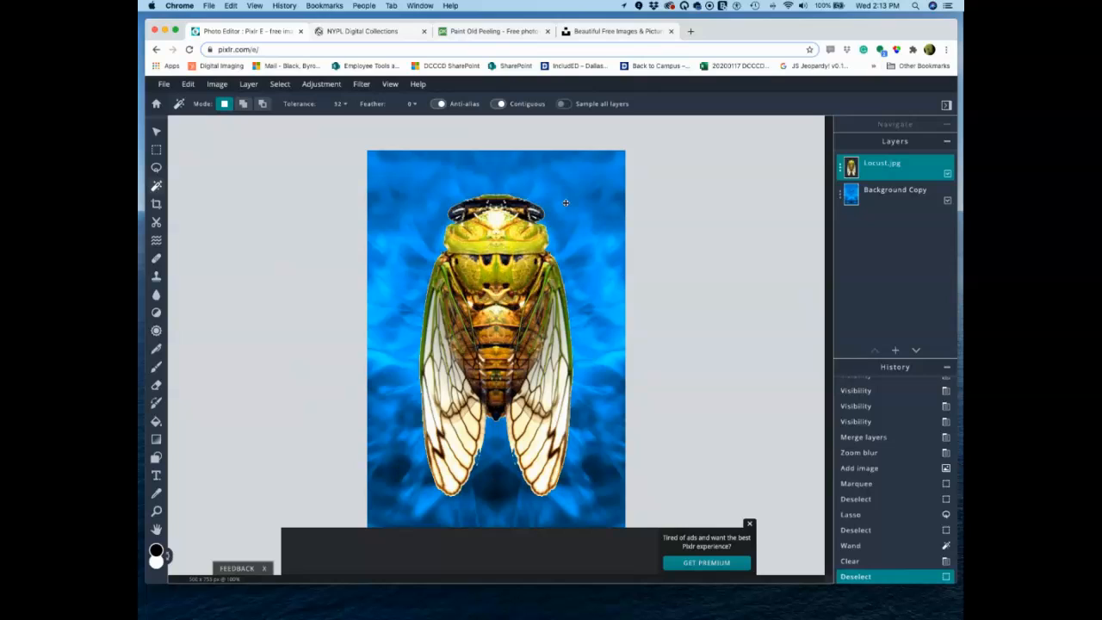
pyautogui.press('cmd+z')
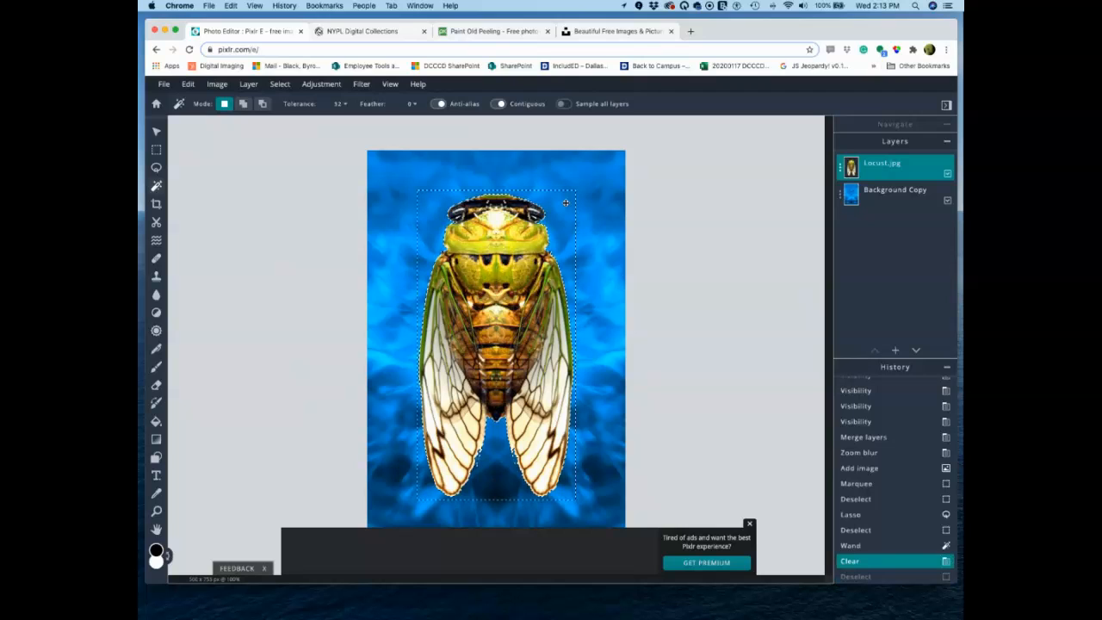
pyautogui.press('super+z')
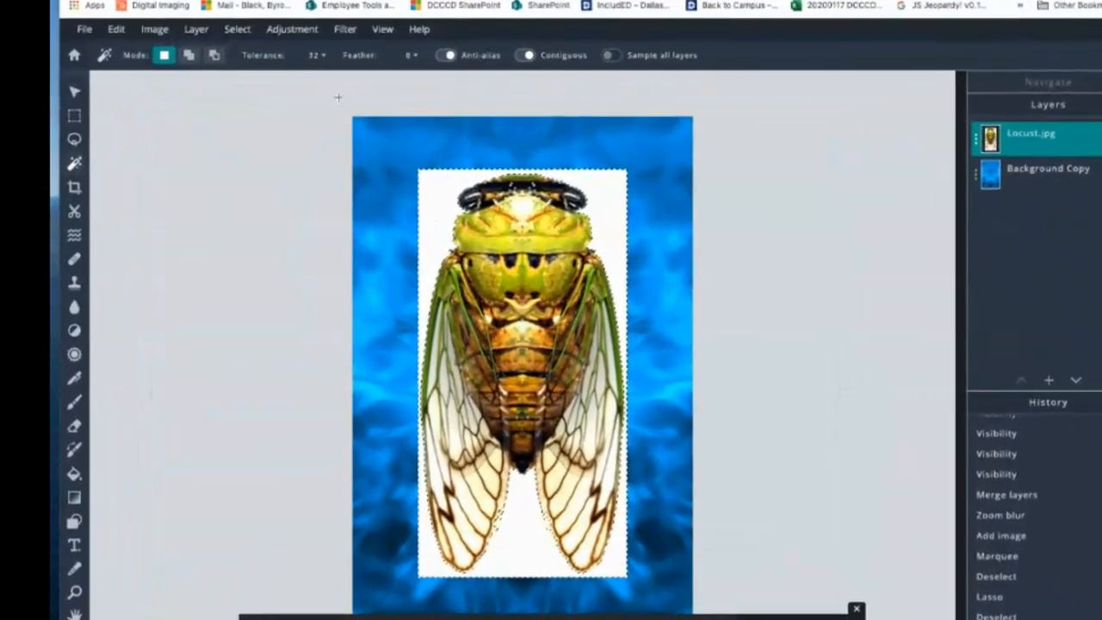
# Try converting the selection of the white area to a mask on the Locust.jpg layer and undo it.
pyautogui.click(237, 28)
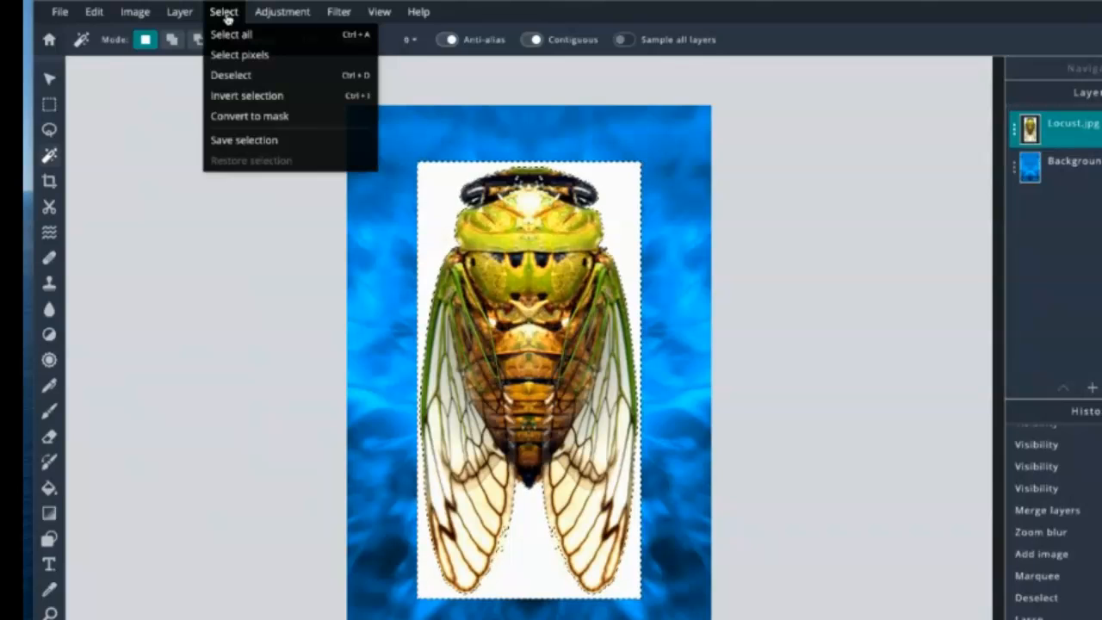
pyautogui.click(304, 122)
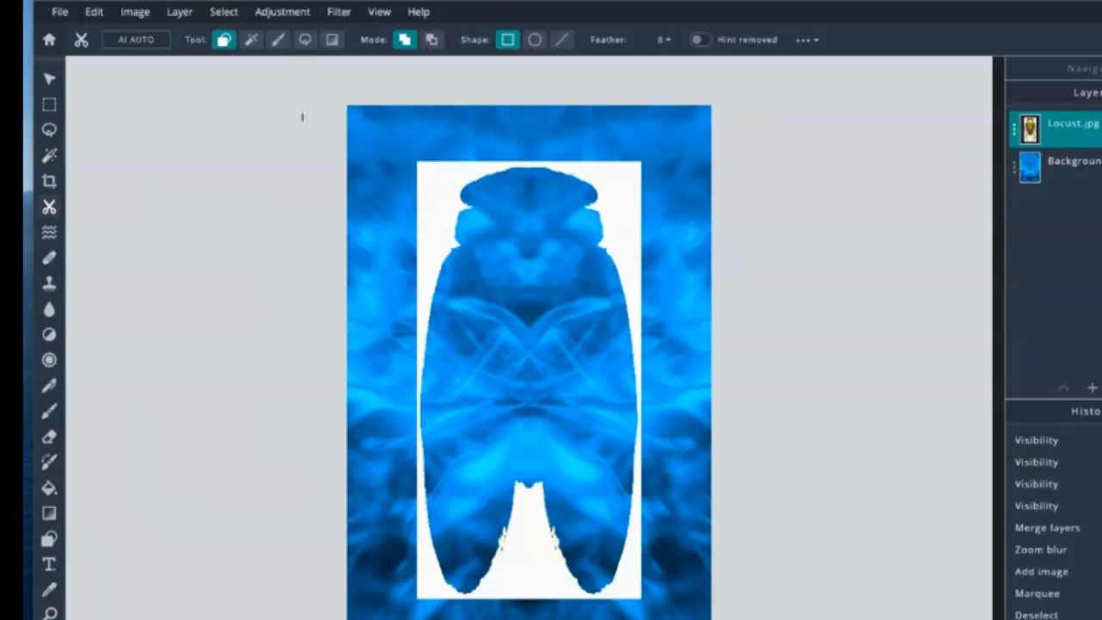
pyautogui.hotkey('ctrl', 'z')
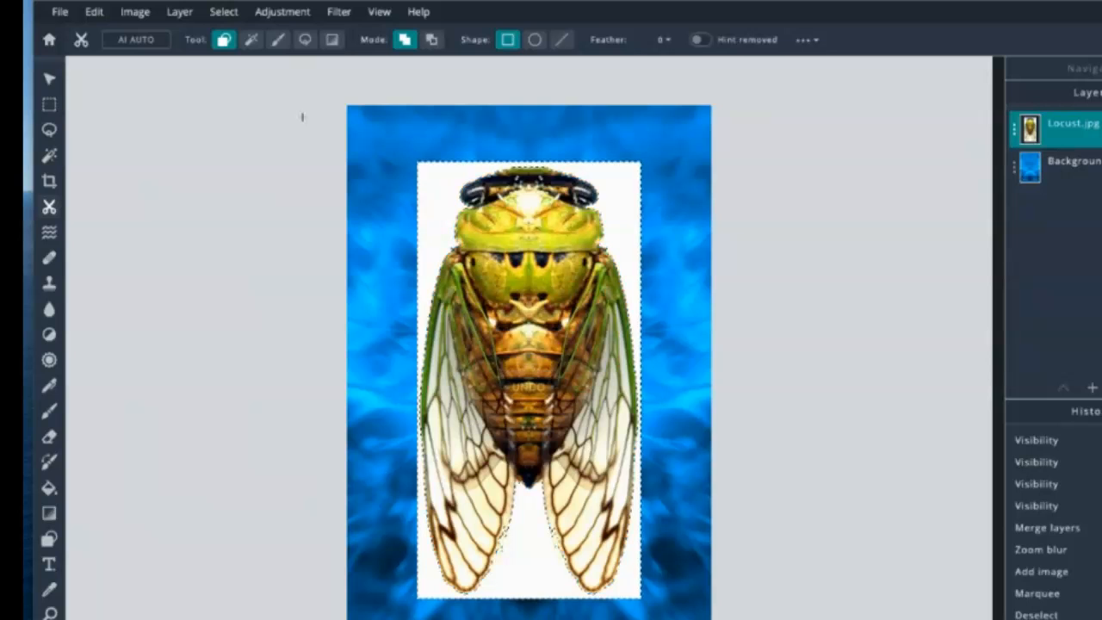
# Invert the selection, try converting it to a mask that isolates the locust, and undo the mask.
pyautogui.click(234, 16)
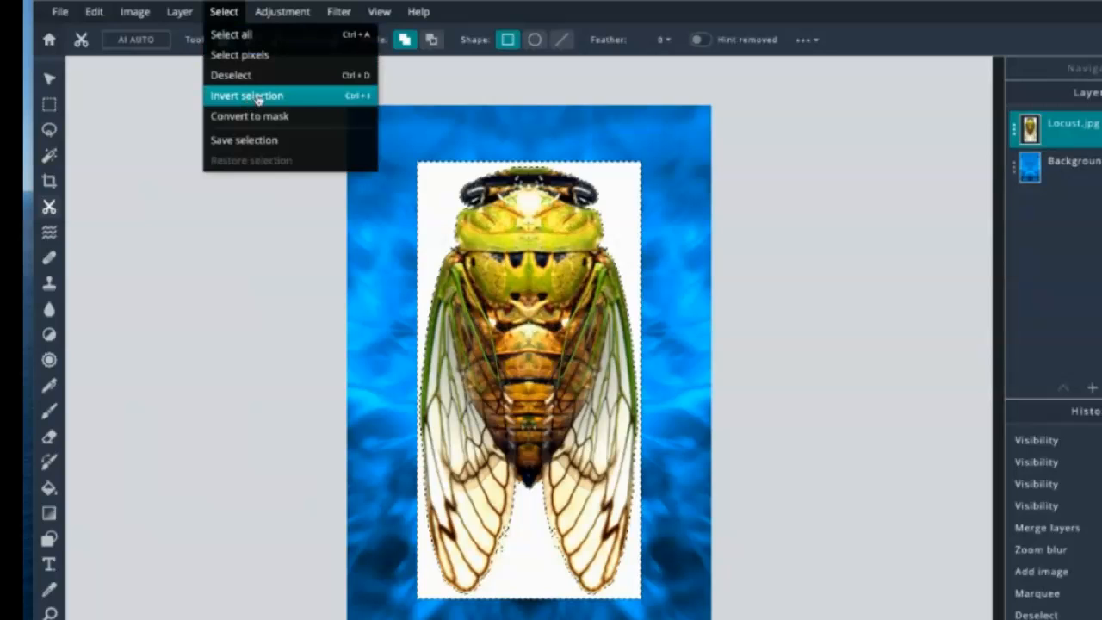
pyautogui.click(318, 98)
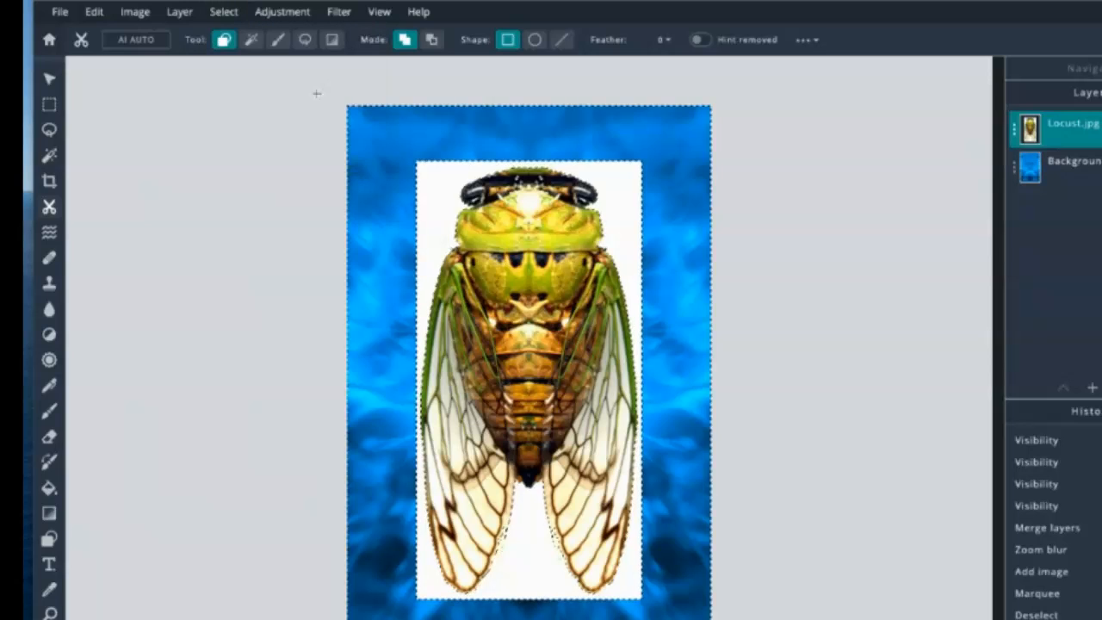
pyautogui.click(224, 12)
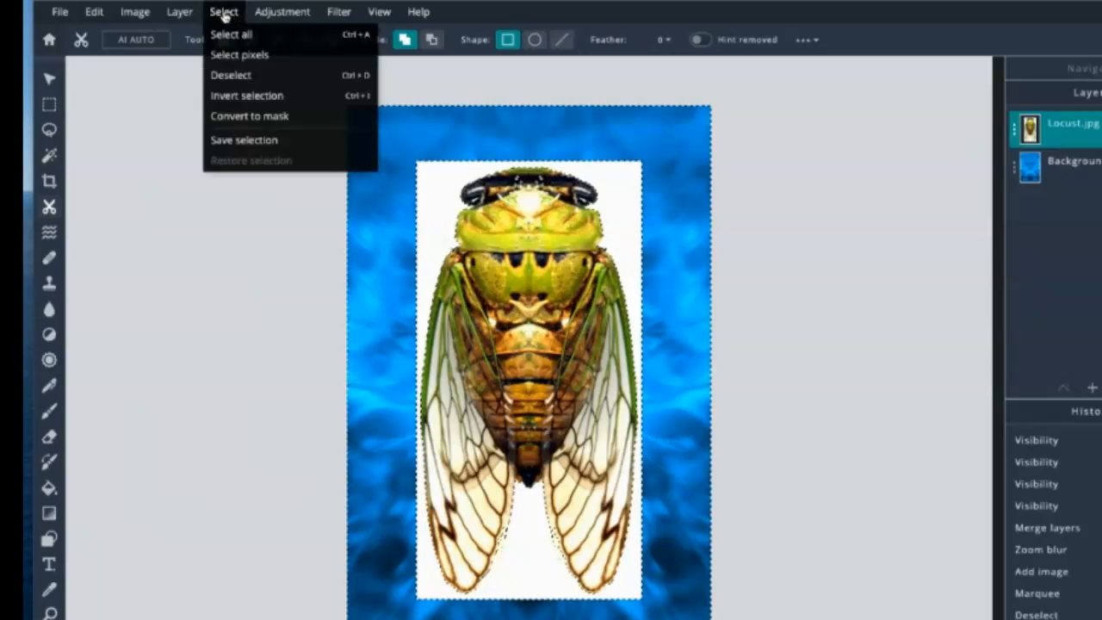
pyautogui.click(246, 115)
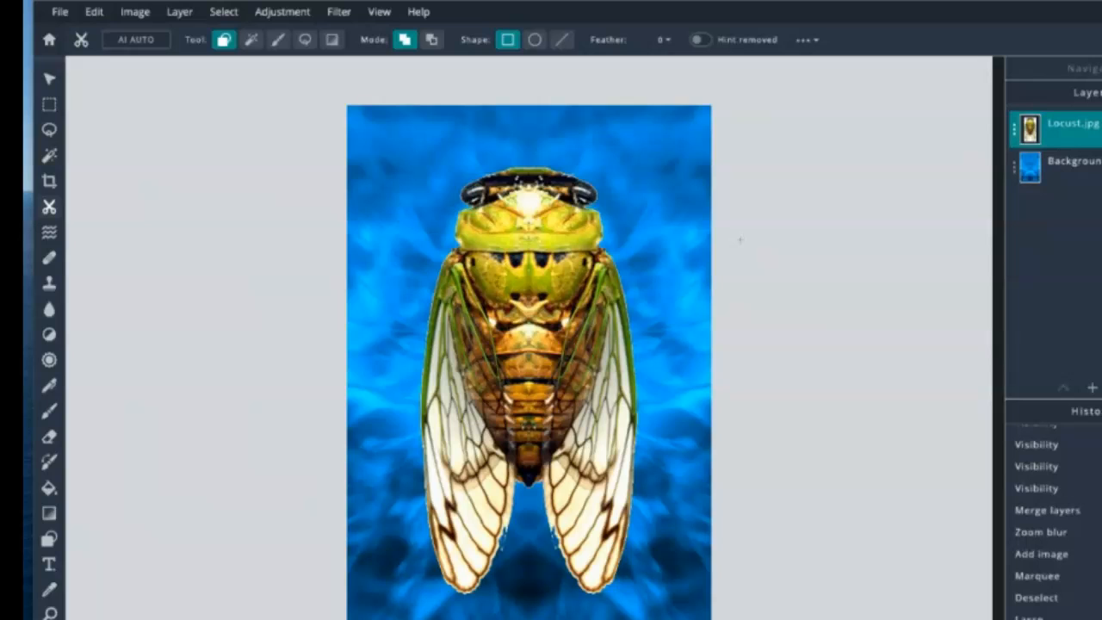
pyautogui.hotkey('ctrl', 'z')
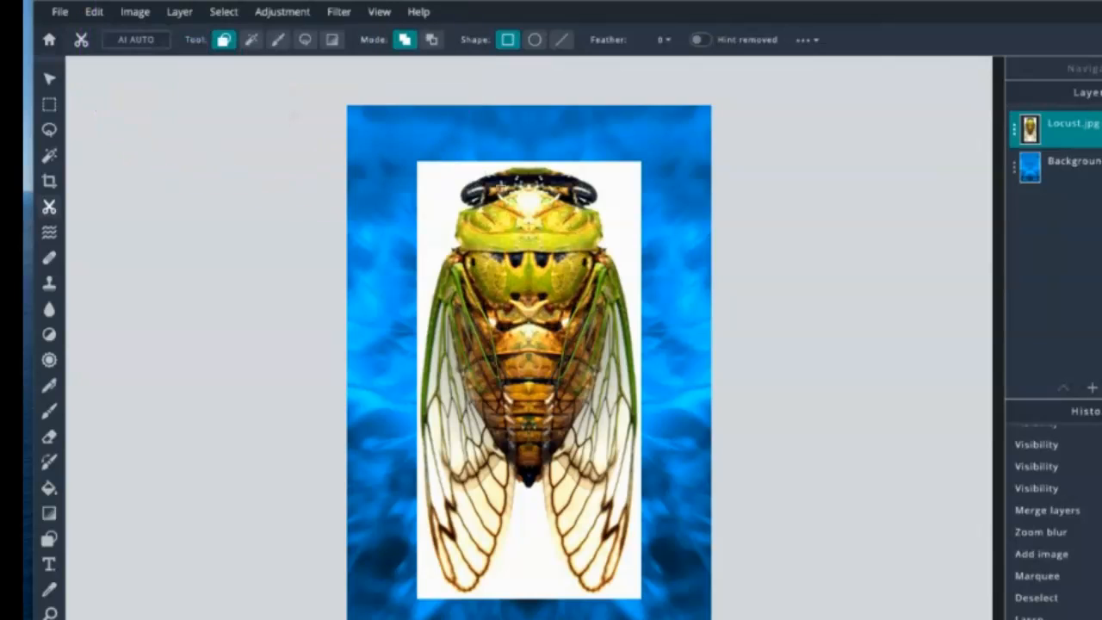
# Try a rectangular Shape mask over the locust's upper body and a Magic mask on its white background, undoing each.
pyautogui.moveTo(444, 180); pyautogui.dragTo(636, 346)
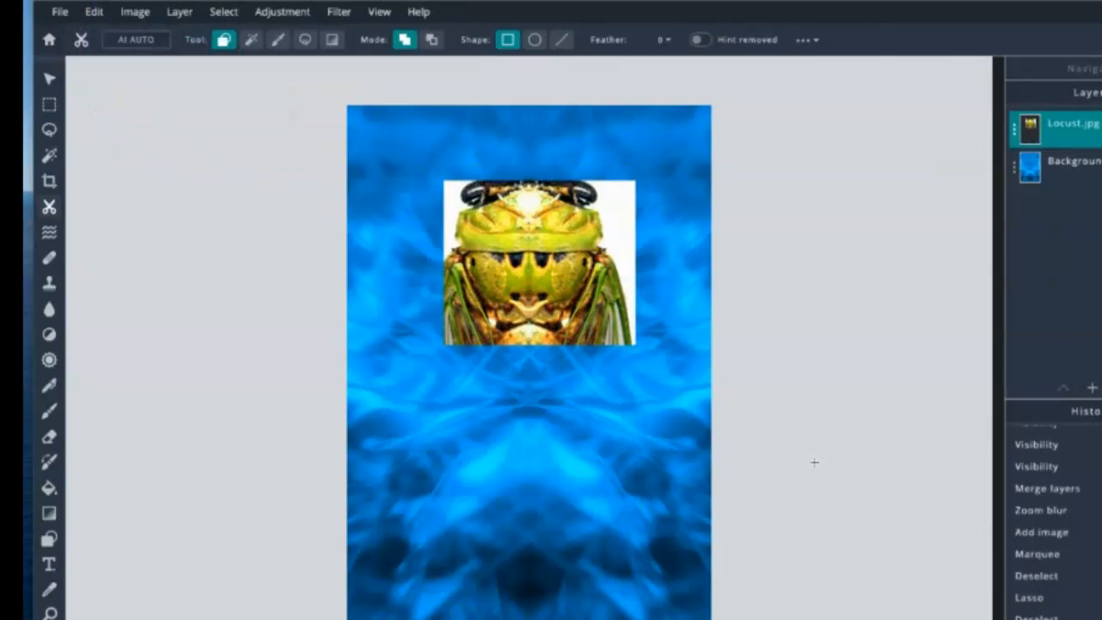
pyautogui.hotkey('ctrl', 'z')
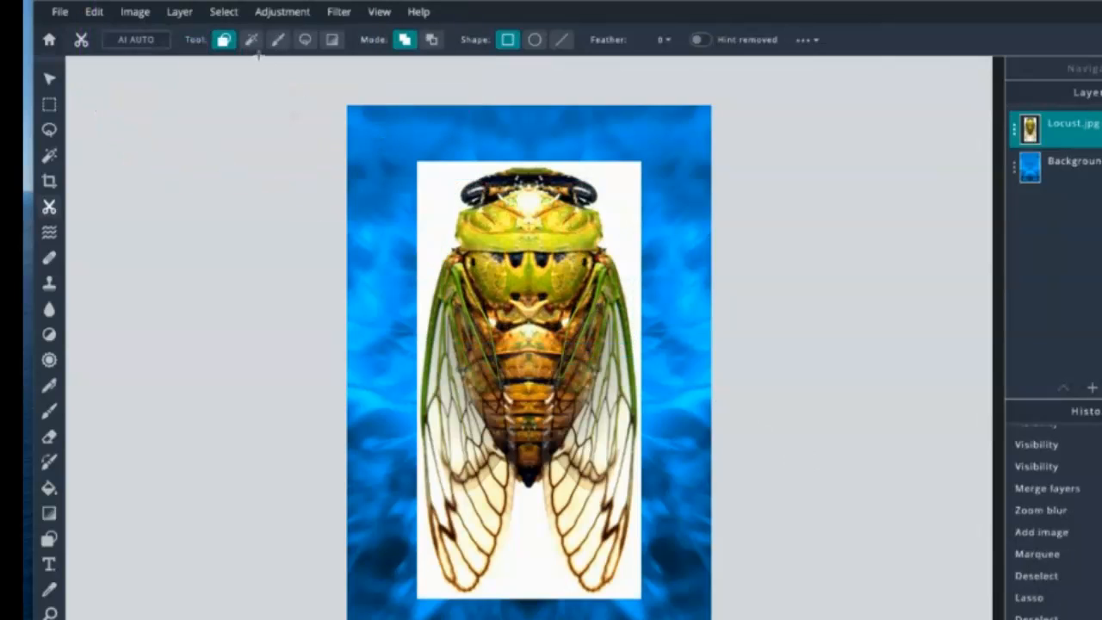
pyautogui.click(251, 40)
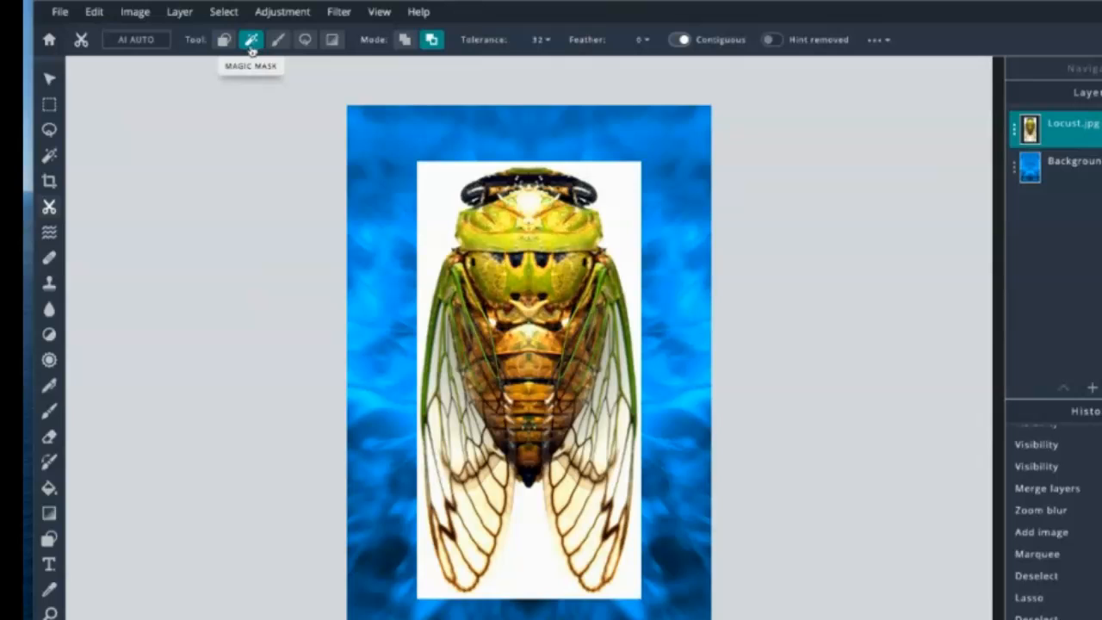
pyautogui.click(435, 196)
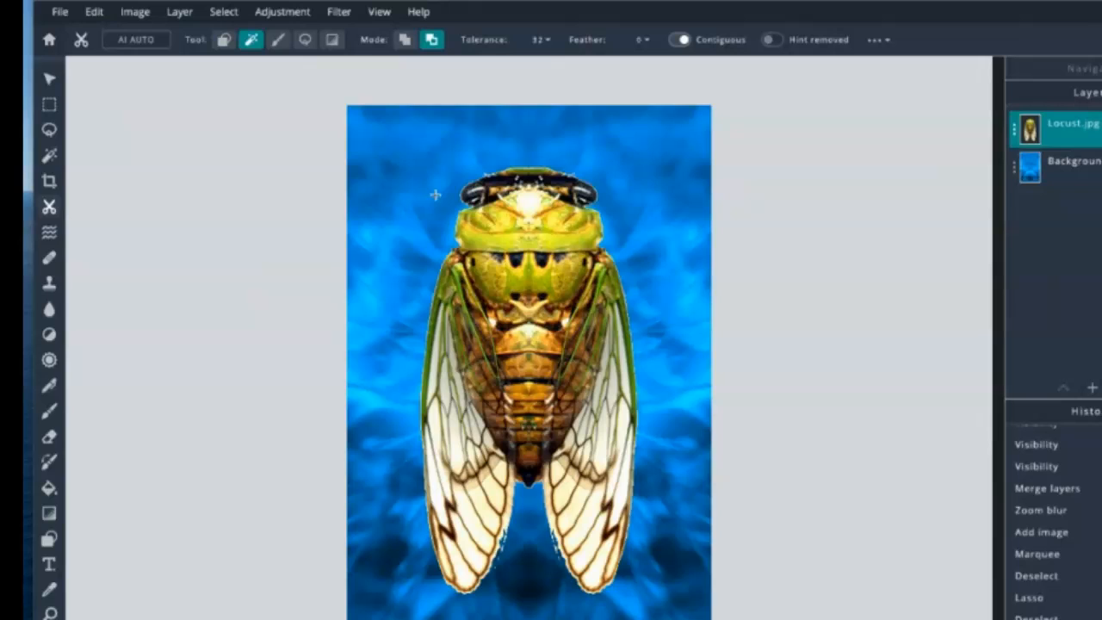
pyautogui.hotkey('ctrl', 'z')
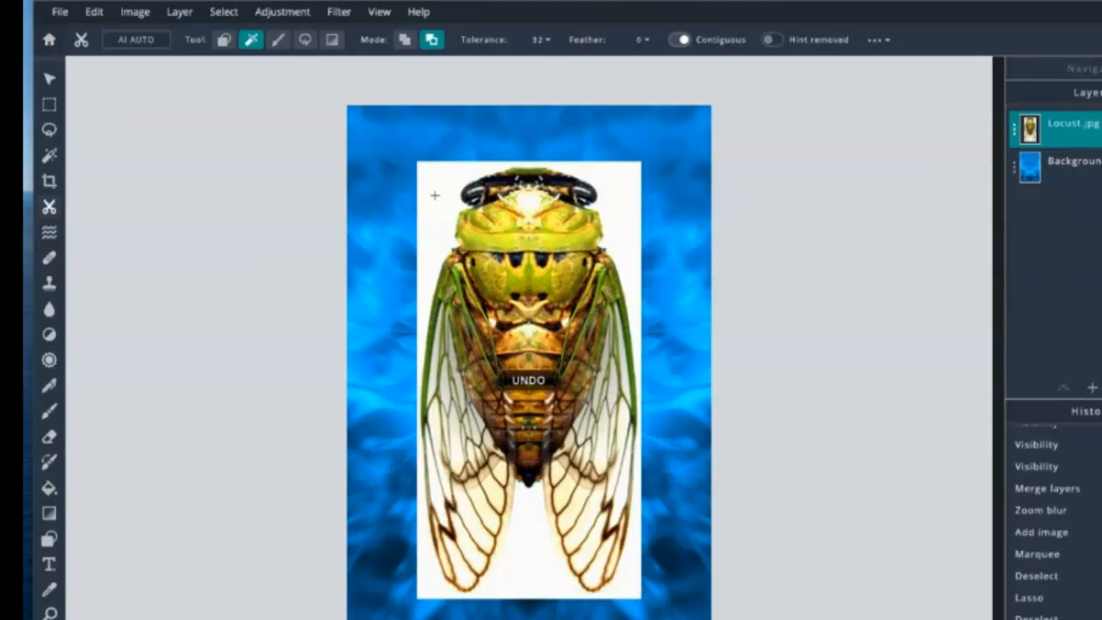
# Test the Draw mask by brushing away white beside the locust's head and wing, and paint it back with Add to mask.
pyautogui.click(278, 42)
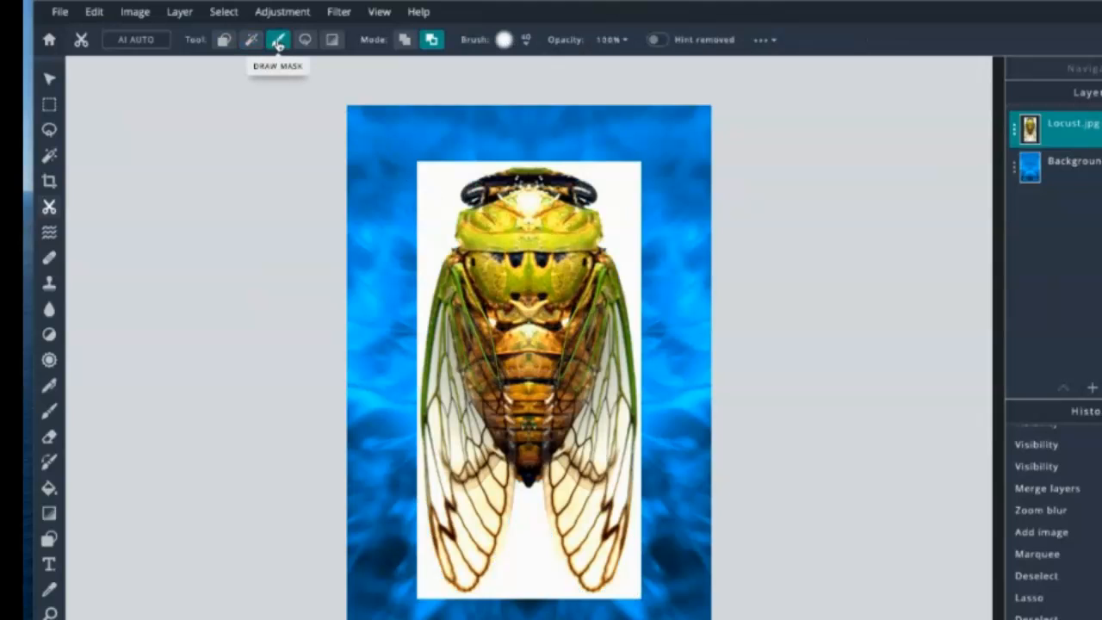
pyautogui.moveTo(419, 202)
pyautogui.mouseDown()
pyautogui.moveTo(431, 174)
pyautogui.moveTo(400, 222)
pyautogui.moveTo(445, 138)
pyautogui.moveTo(464, 159)
pyautogui.moveTo(414, 231)
pyautogui.moveTo(397, 290)
pyautogui.moveTo(422, 246)
pyautogui.moveTo(413, 343)
pyautogui.mouseUp()
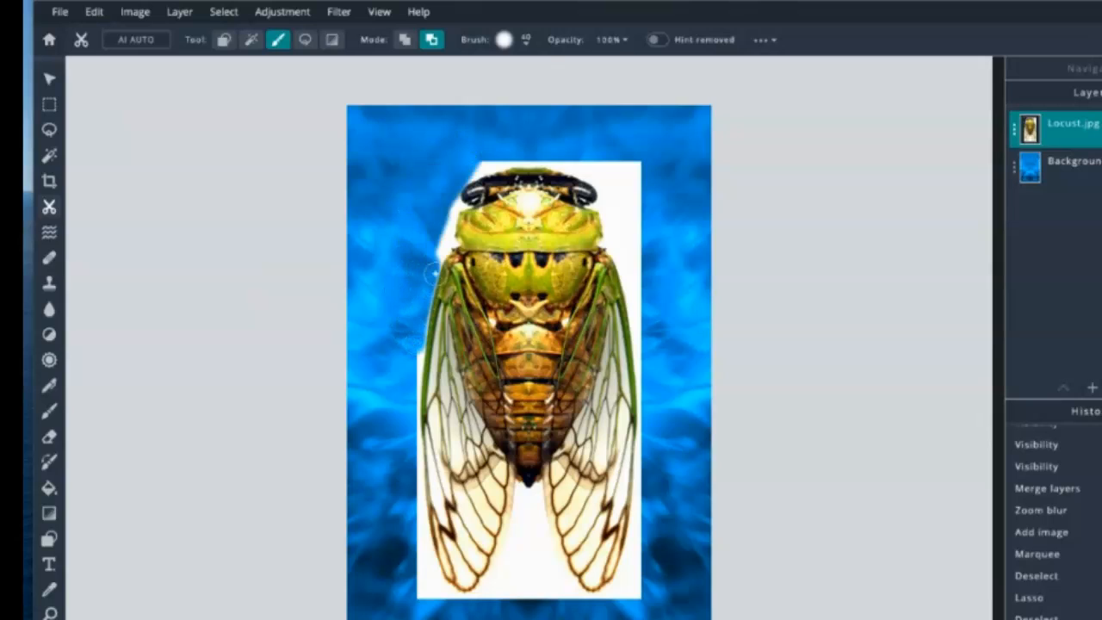
pyautogui.moveTo(429, 257); pyautogui.dragTo(466, 168)
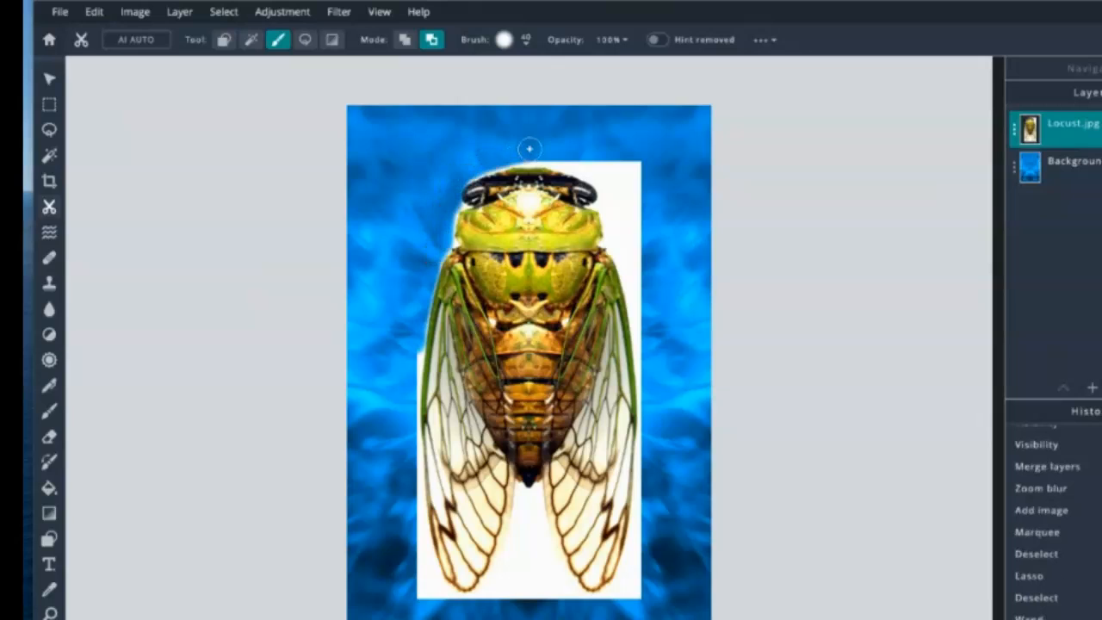
pyautogui.click(405, 39)
pyautogui.moveTo(448, 178)
pyautogui.mouseDown()
pyautogui.moveTo(505, 168)
pyautogui.moveTo(416, 171)
pyautogui.moveTo(440, 193)
pyautogui.moveTo(422, 185)
pyautogui.moveTo(417, 361)
pyautogui.moveTo(418, 276)
pyautogui.mouseUp()
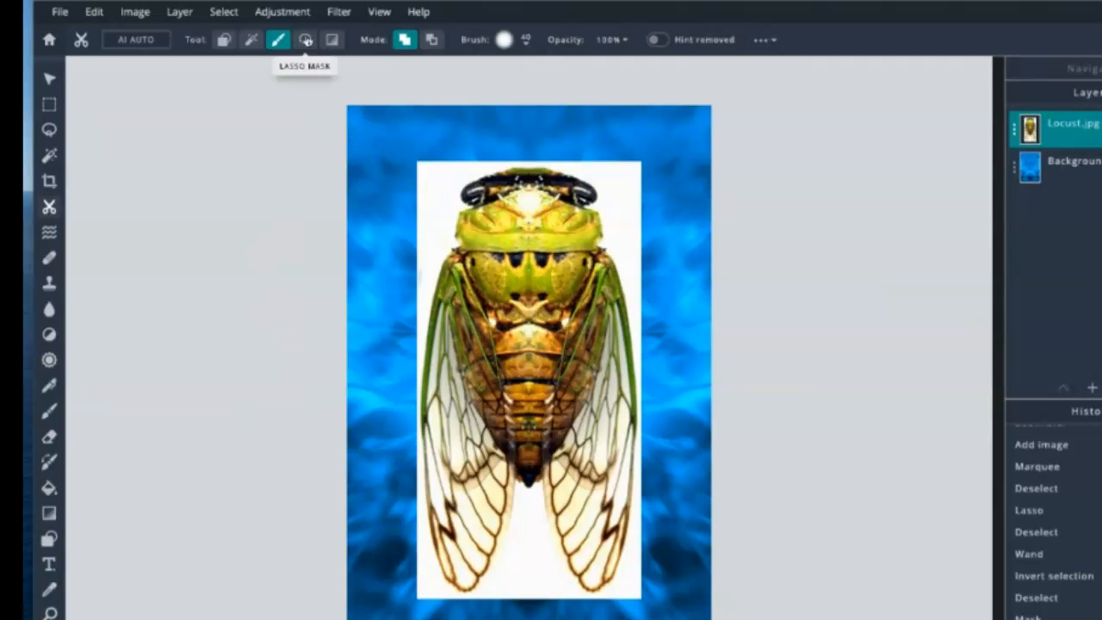
# Try a Lasso mask in Remove from mask mode around the locust's head and thorax and undo it.
pyautogui.click(305, 40)
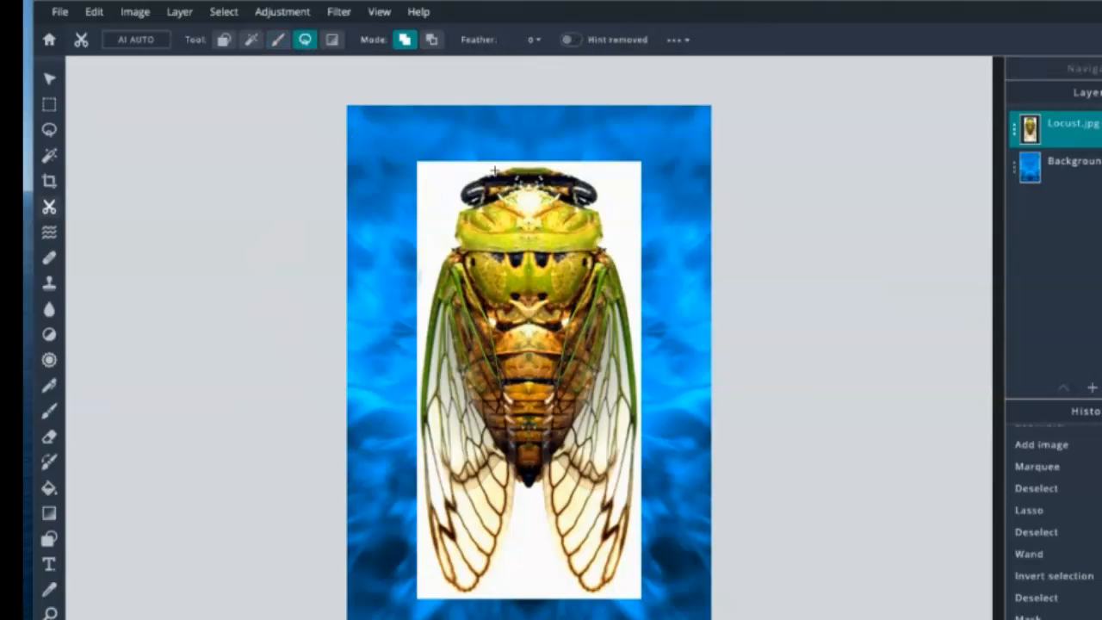
pyautogui.click(331, 40)
pyautogui.click(305, 40)
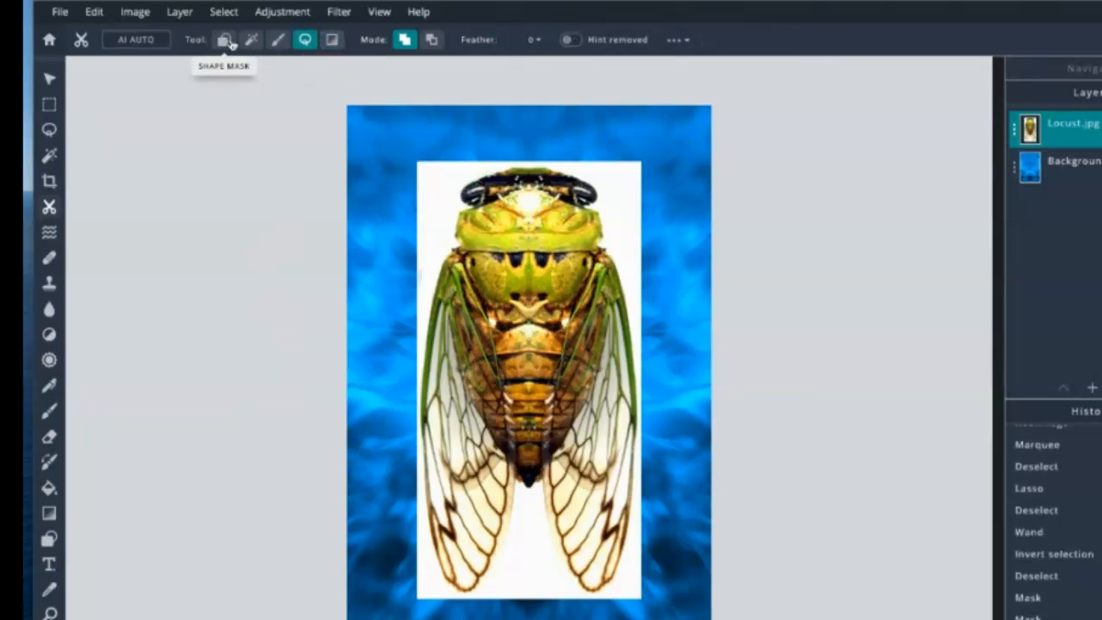
pyautogui.click(433, 41)
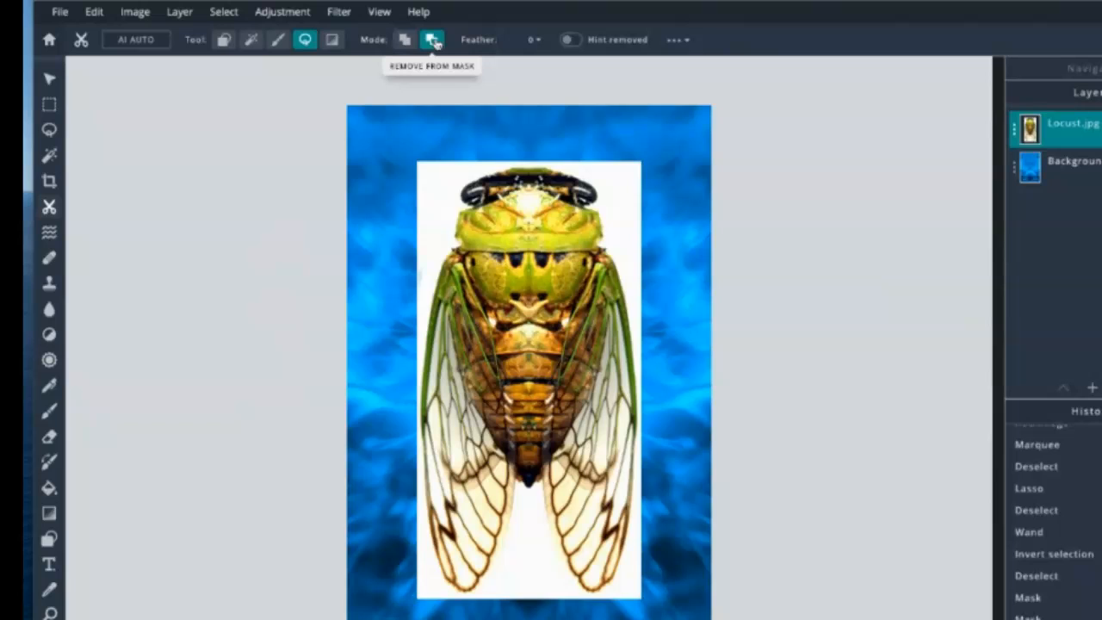
pyautogui.moveTo(511, 164)
pyautogui.mouseDown()
pyautogui.moveTo(526, 163)
pyautogui.moveTo(464, 190)
pyautogui.moveTo(470, 198)
pyautogui.moveTo(437, 274)
pyautogui.moveTo(472, 307)
pyautogui.moveTo(605, 301)
pyautogui.moveTo(615, 281)
pyautogui.moveTo(593, 197)
pyautogui.moveTo(551, 168)
pyautogui.moveTo(517, 168)
pyautogui.mouseUp()
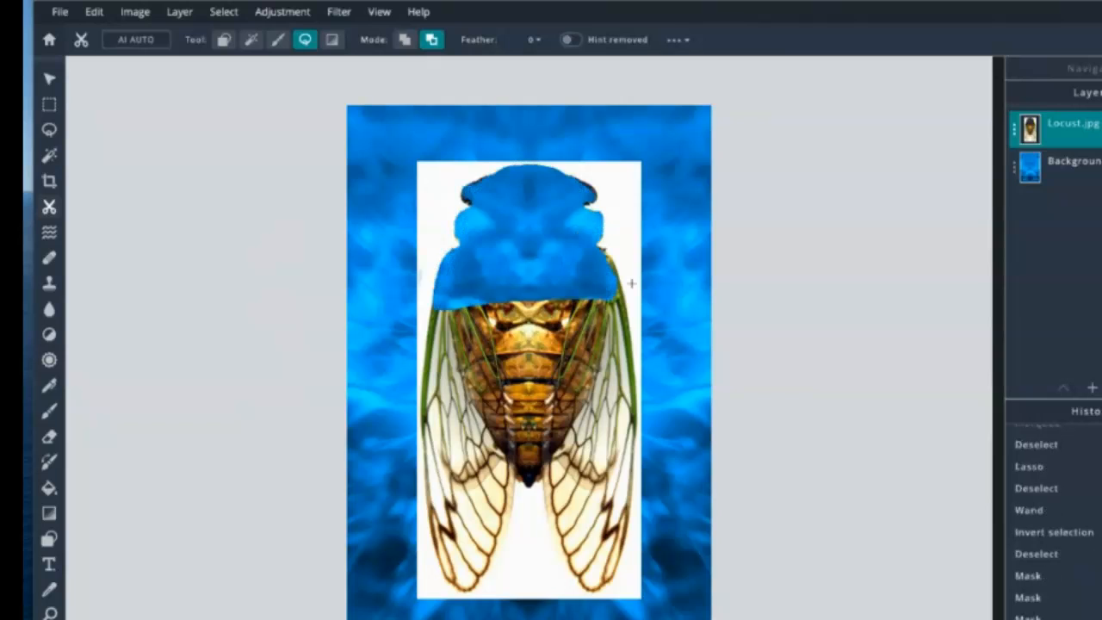
pyautogui.hotkey('ctrl', 'z')
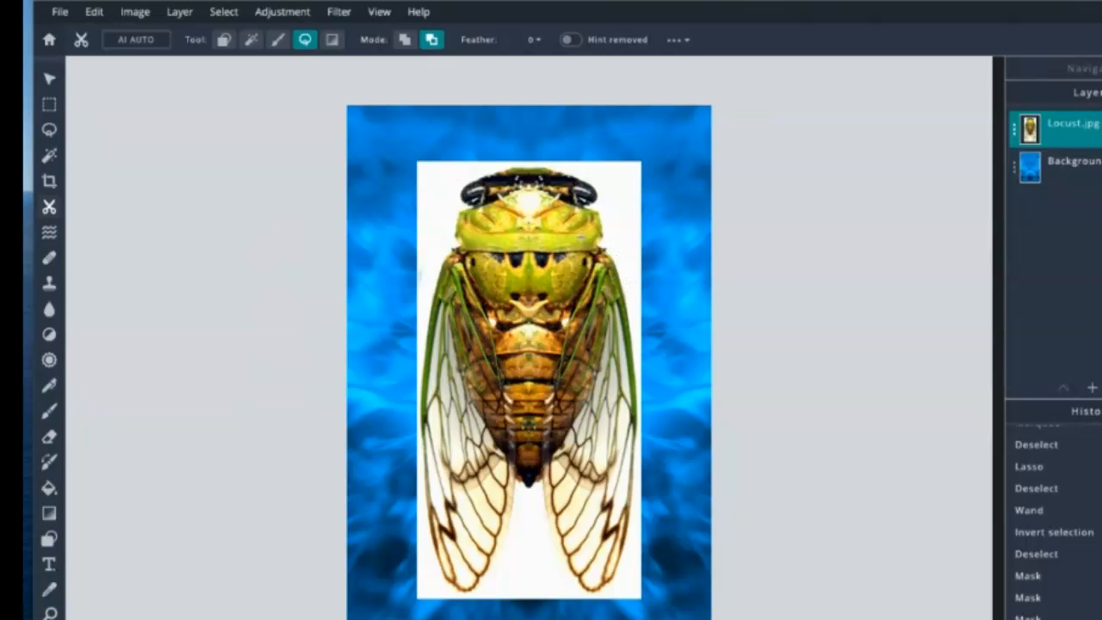
# Try a linear Gradient mask that fades the locust out toward its wing tips and undo it.
pyautogui.click(331, 41)
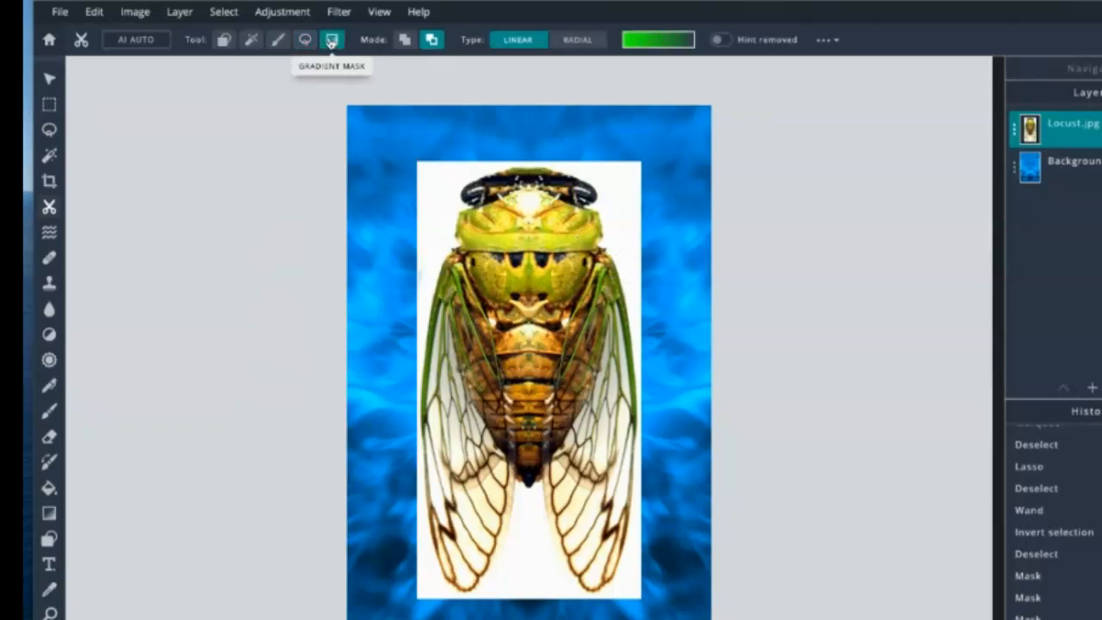
pyautogui.moveTo(530, 222); pyautogui.dragTo(530, 339)
pyautogui.moveTo(530, 383); pyautogui.dragTo(531, 556)
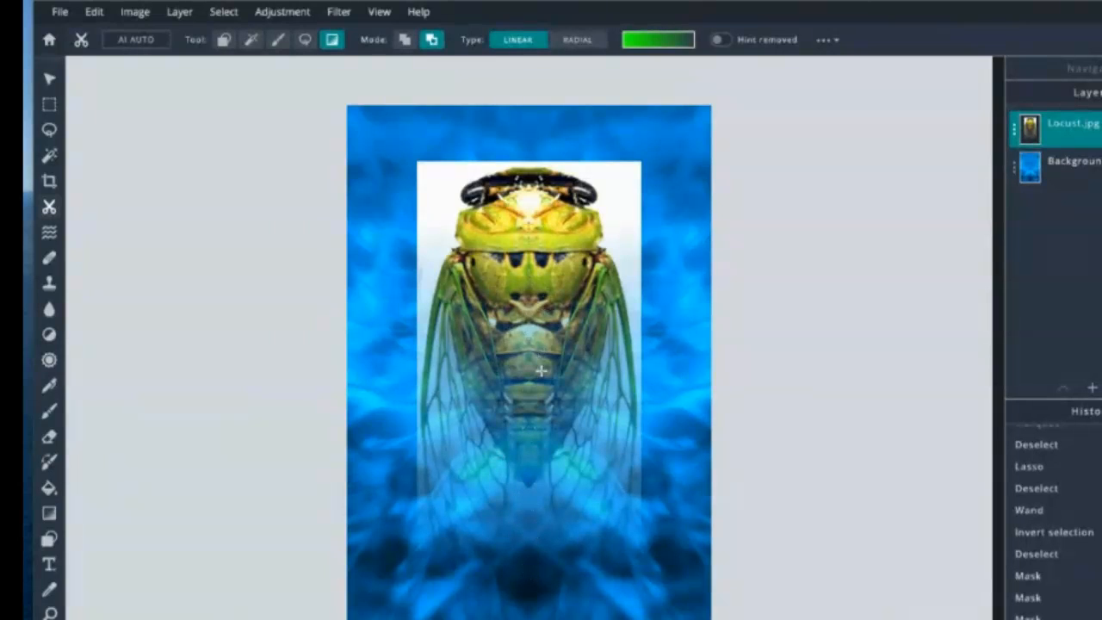
pyautogui.hotkey('ctrl', 'z')
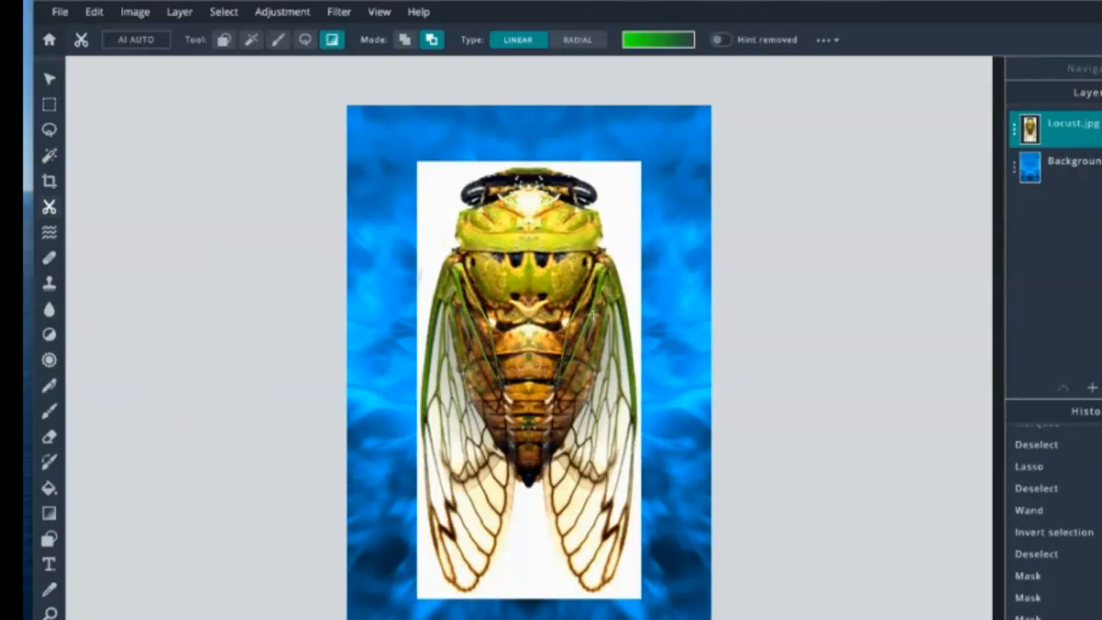
# Remove the locust's white background with the Magic mask, and arrange the 297 × 579 locust horizontally centred and slightly lower on the canvas.
pyautogui.click(250, 41)
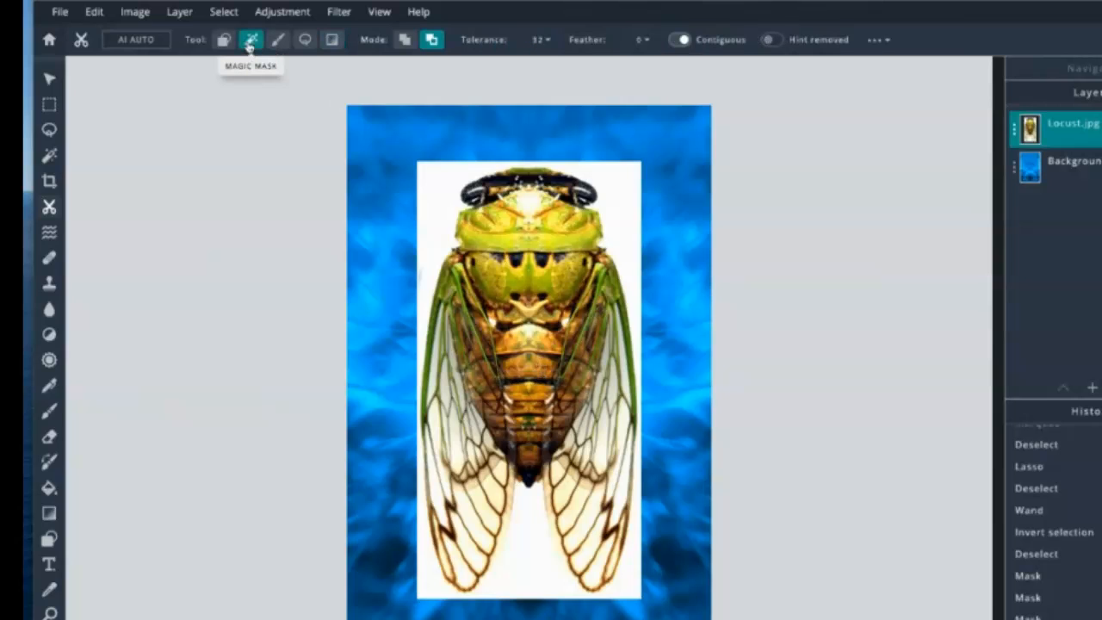
pyautogui.click(437, 187)
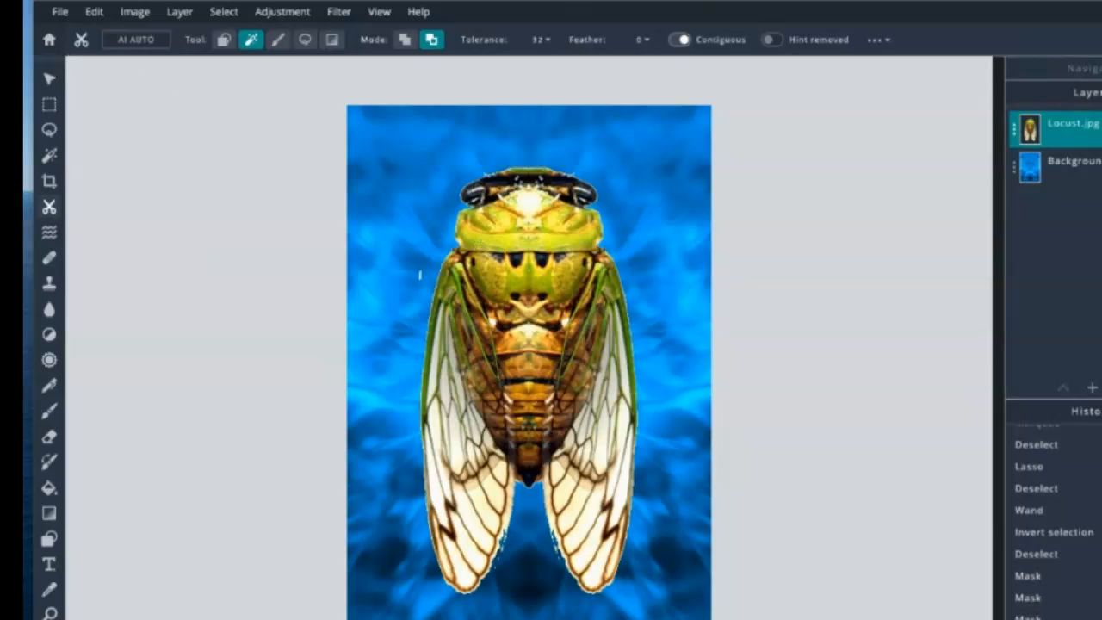
pyautogui.click(49, 80)
pyautogui.moveTo(520, 280); pyautogui.dragTo(452, 294)
pyautogui.moveTo(512, 242); pyautogui.dragTo(566, 238)
pyautogui.moveTo(642, 171)
pyautogui.mouseDown()
pyautogui.moveTo(661, 131)
pyautogui.moveTo(625, 196)
pyautogui.moveTo(635, 179)
pyautogui.mouseUp()
pyautogui.moveTo(525, 174)
pyautogui.mouseDown()
pyautogui.moveTo(564, 175)
pyautogui.moveTo(525, 173)
pyautogui.mouseUp()
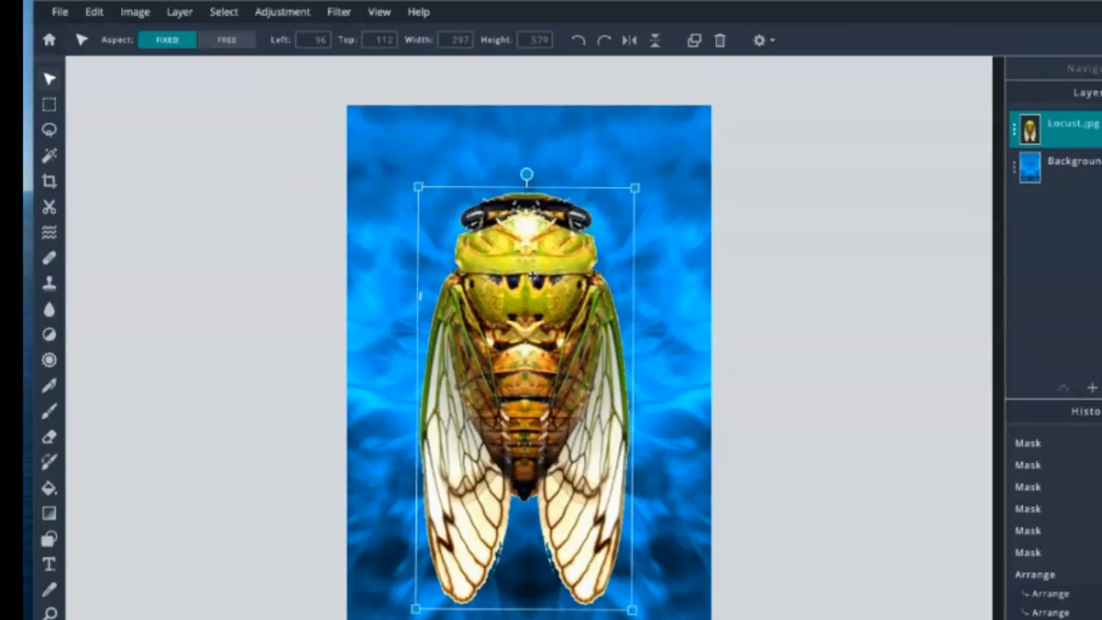
pyautogui.moveTo(532, 276)
pyautogui.mouseDown()
pyautogui.moveTo(517, 281)
pyautogui.moveTo(531, 285)
pyautogui.mouseUp()
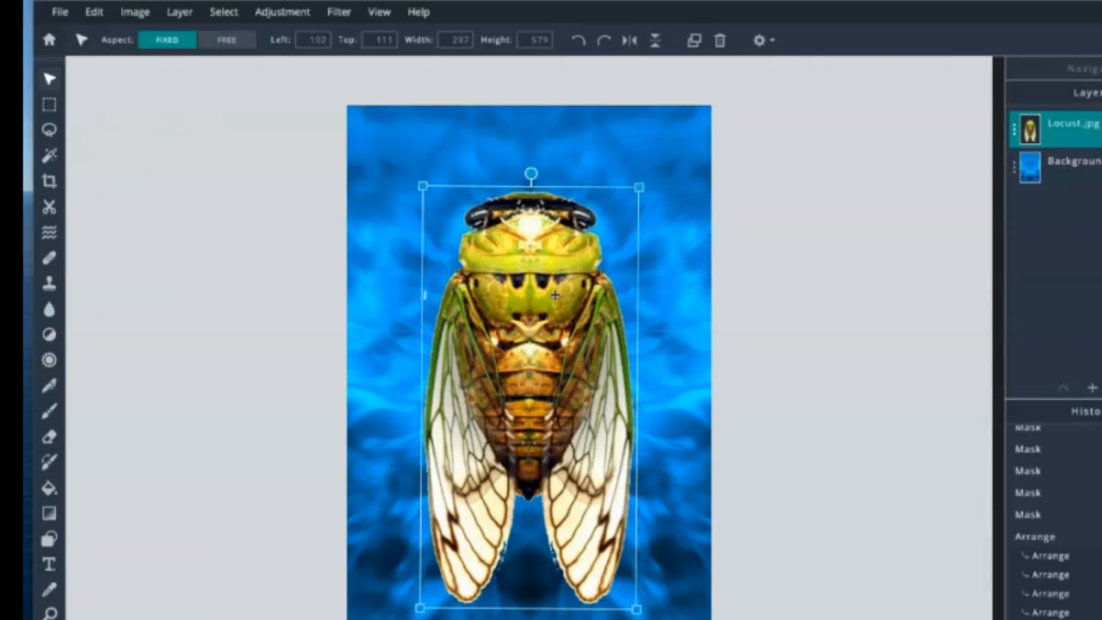
pyautogui.moveTo(557, 358); pyautogui.dragTo(555, 357)
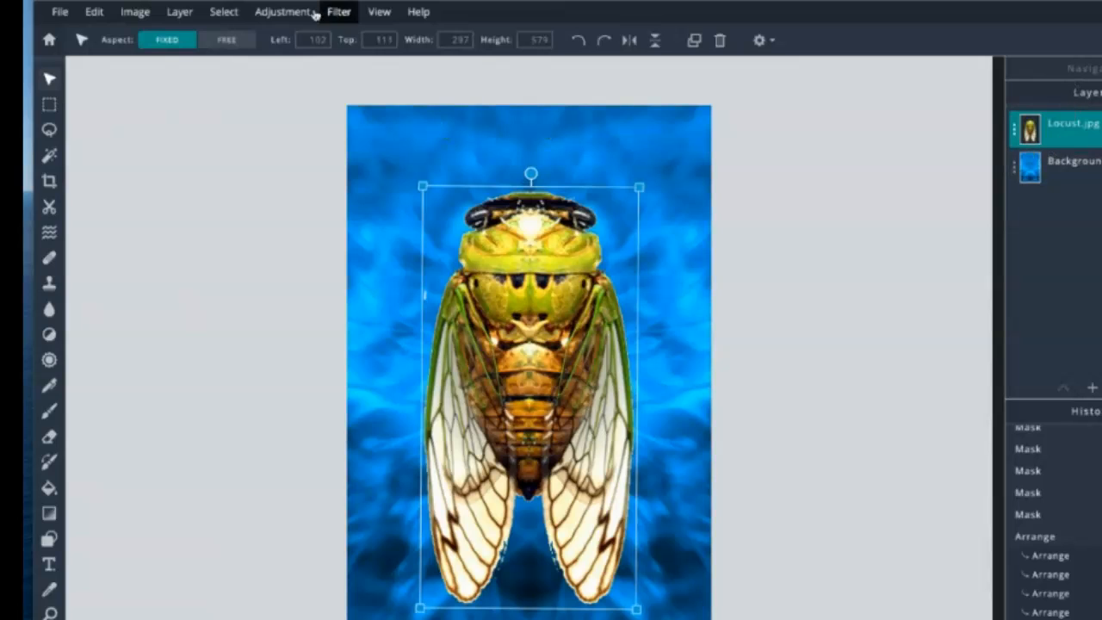
# Invert the locust layer's colours and set its blend mode to Screen with transparency kept at 100.
pyautogui.click(280, 12)
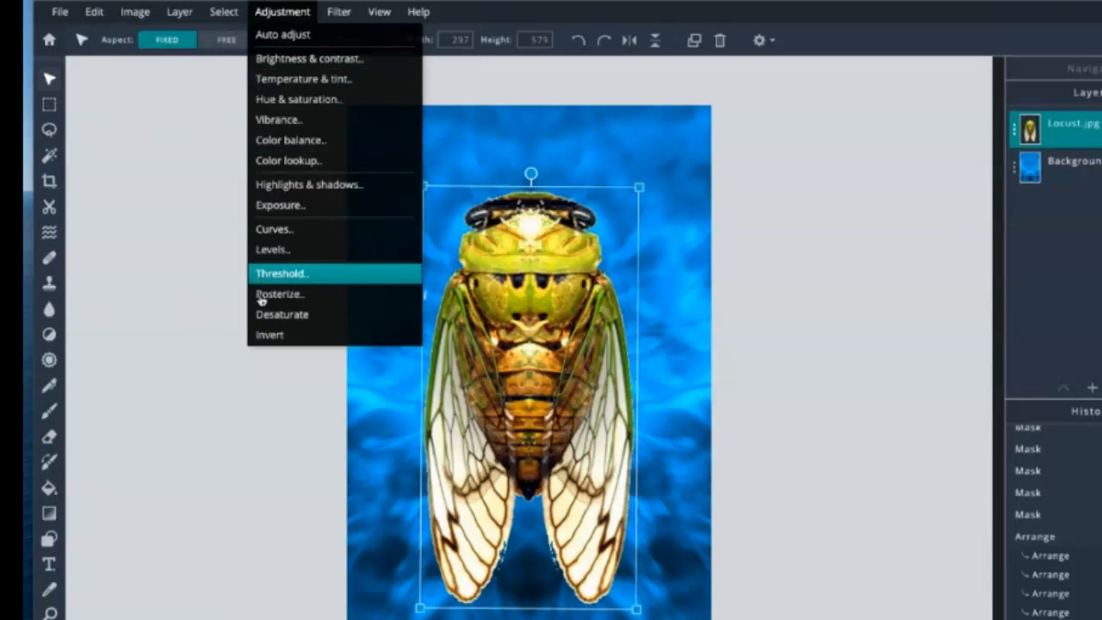
pyautogui.click(293, 339)
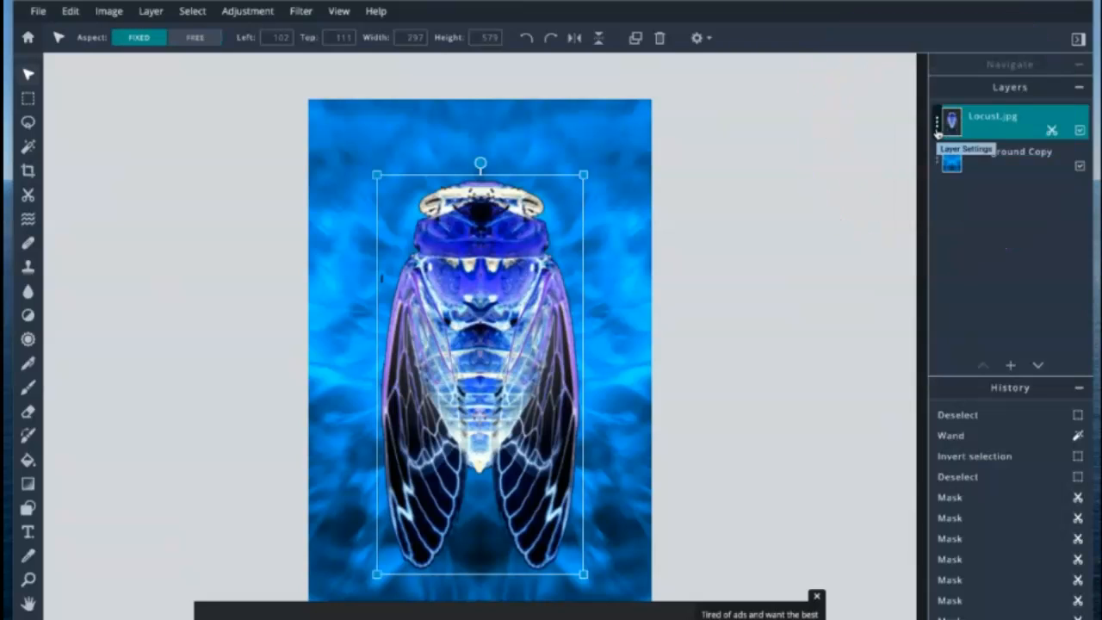
pyautogui.click(937, 130)
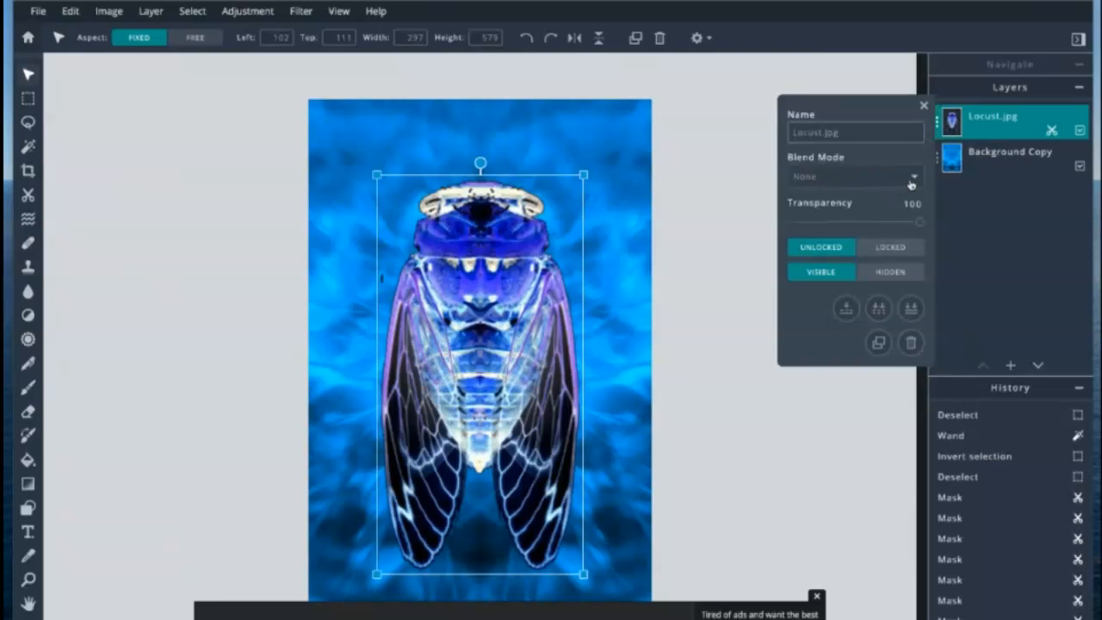
pyautogui.moveTo(920, 224); pyautogui.dragTo(944, 227)
pyautogui.click(916, 180)
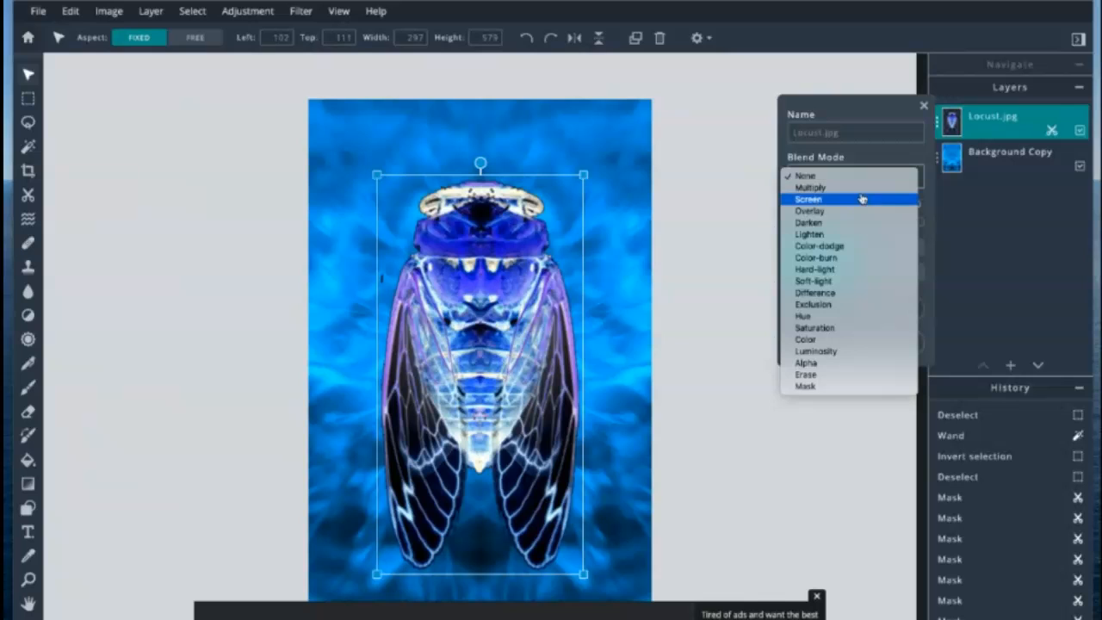
pyautogui.click(858, 199)
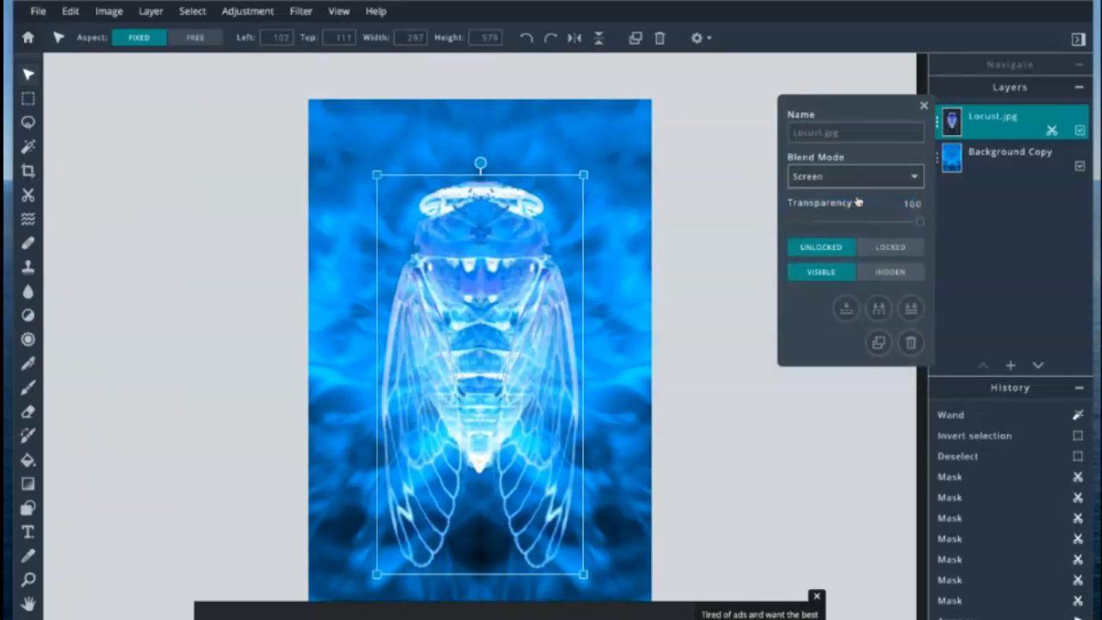
pyautogui.click(28, 100)
pyautogui.click(925, 106)
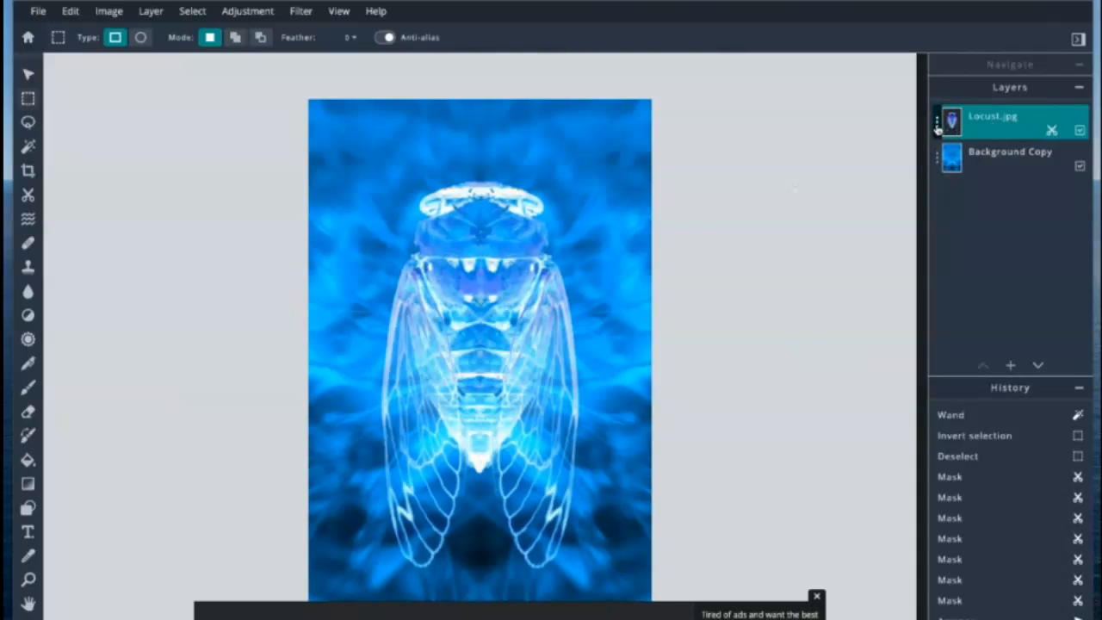
# Duplicate the locust layer, and place the copy scaled to about 236 × 472 beside the original, overlapping its right wing.
pyautogui.click(939, 129)
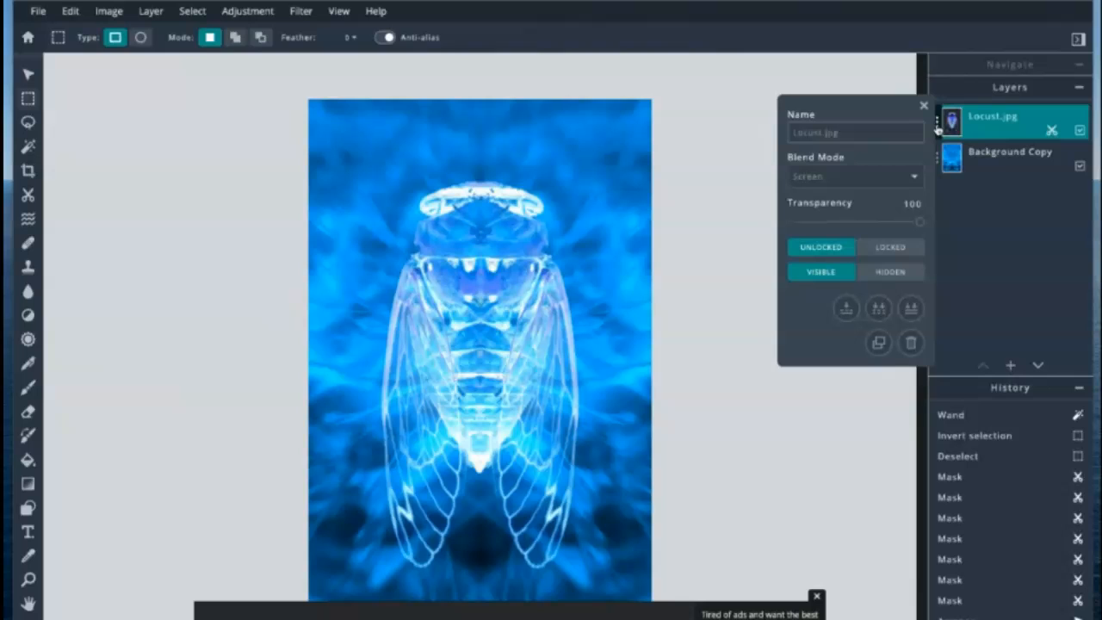
pyautogui.click(878, 345)
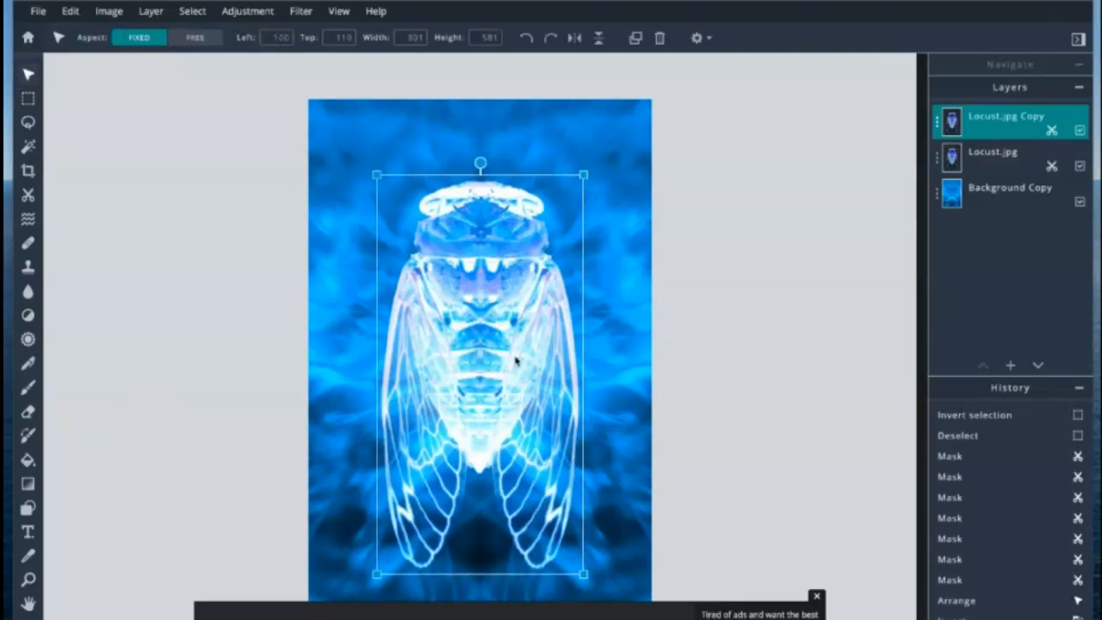
pyautogui.moveTo(498, 354); pyautogui.dragTo(626, 355)
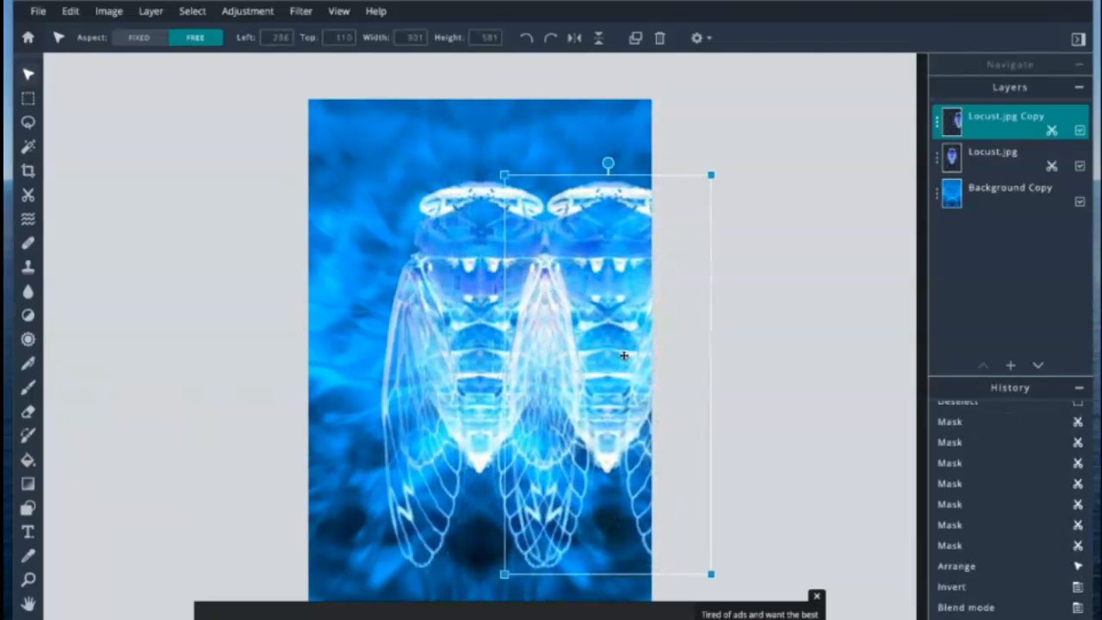
pyautogui.moveTo(713, 175); pyautogui.dragTo(668, 247)
pyautogui.moveTo(574, 360); pyautogui.dragTo(594, 320)
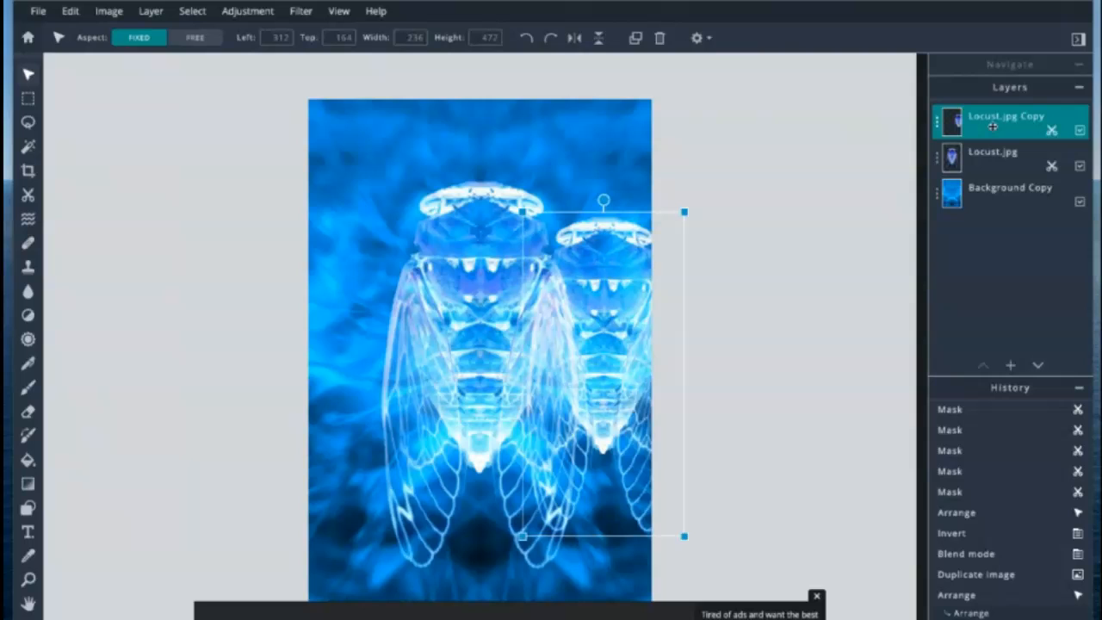
# Duplicate the smaller locust for the left side of the original, and tilt both side locusts so their heads lean inward.
pyautogui.click(982, 125)
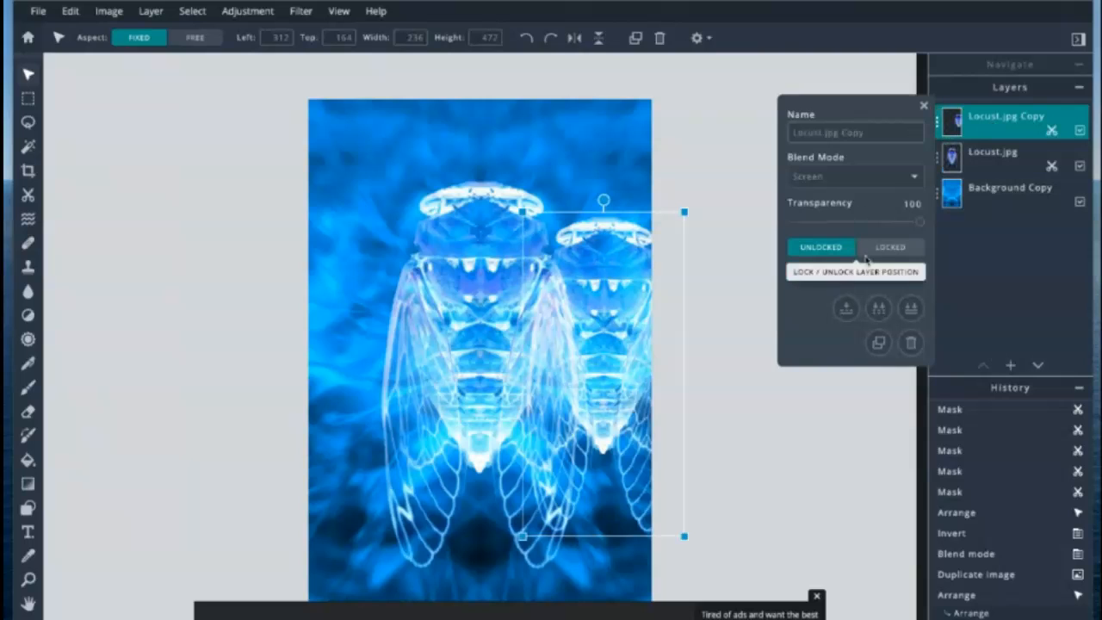
pyautogui.click(879, 343)
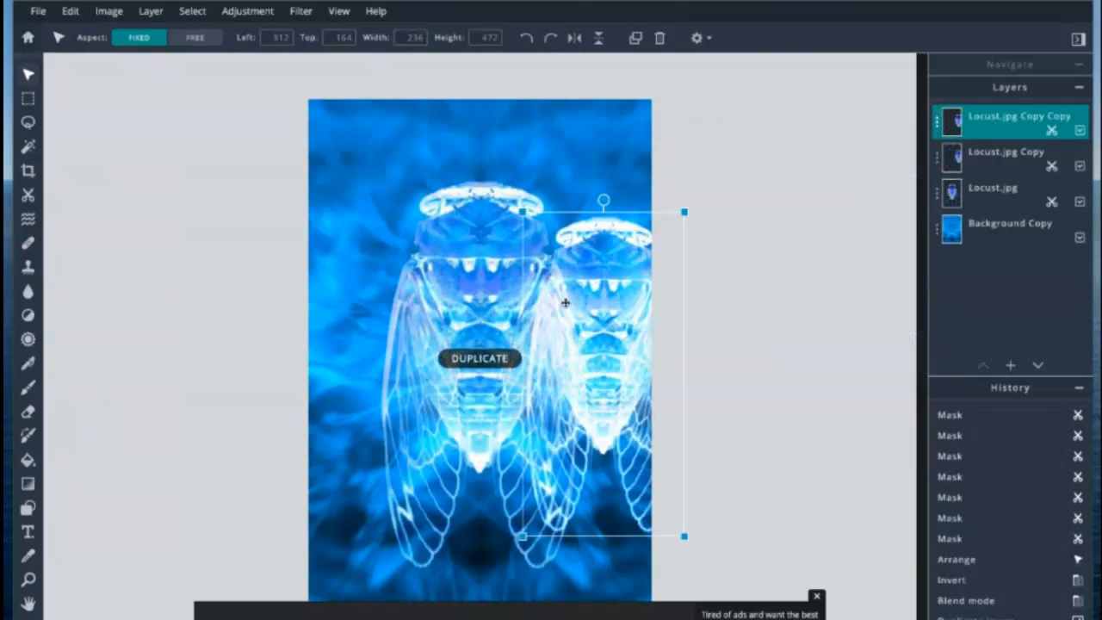
pyautogui.moveTo(598, 321); pyautogui.dragTo(350, 337)
pyautogui.moveTo(354, 199); pyautogui.dragTo(382, 201)
pyautogui.click(603, 197)
pyautogui.moveTo(603, 198); pyautogui.dragTo(568, 210)
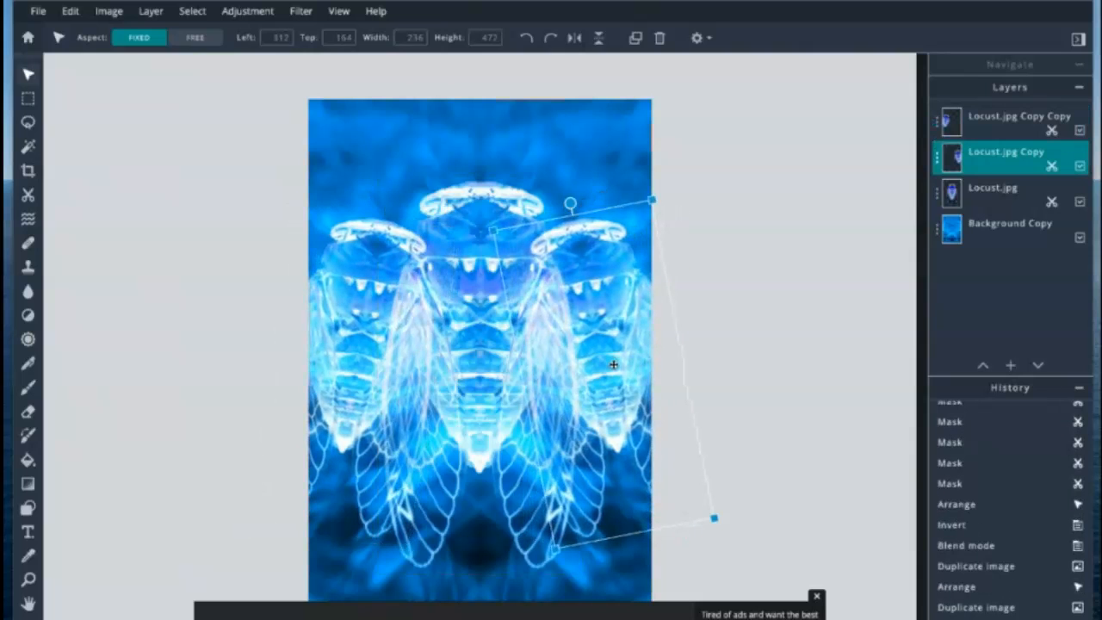
pyautogui.click(709, 333)
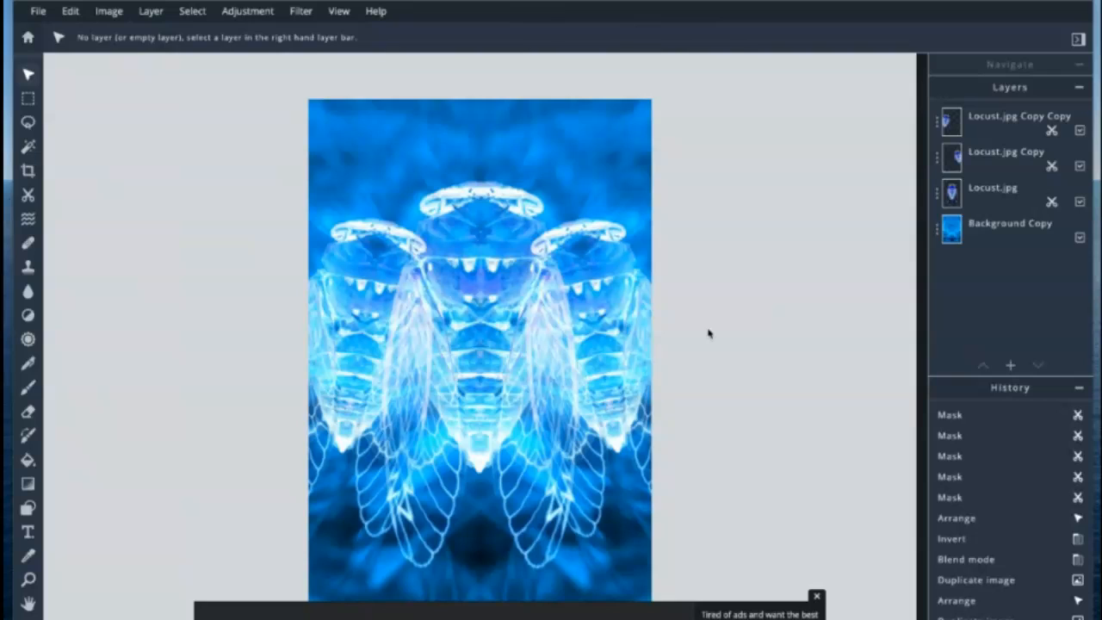
# Add LURE.JPG to the composition as a new image layer.
pyautogui.click(1012, 366)
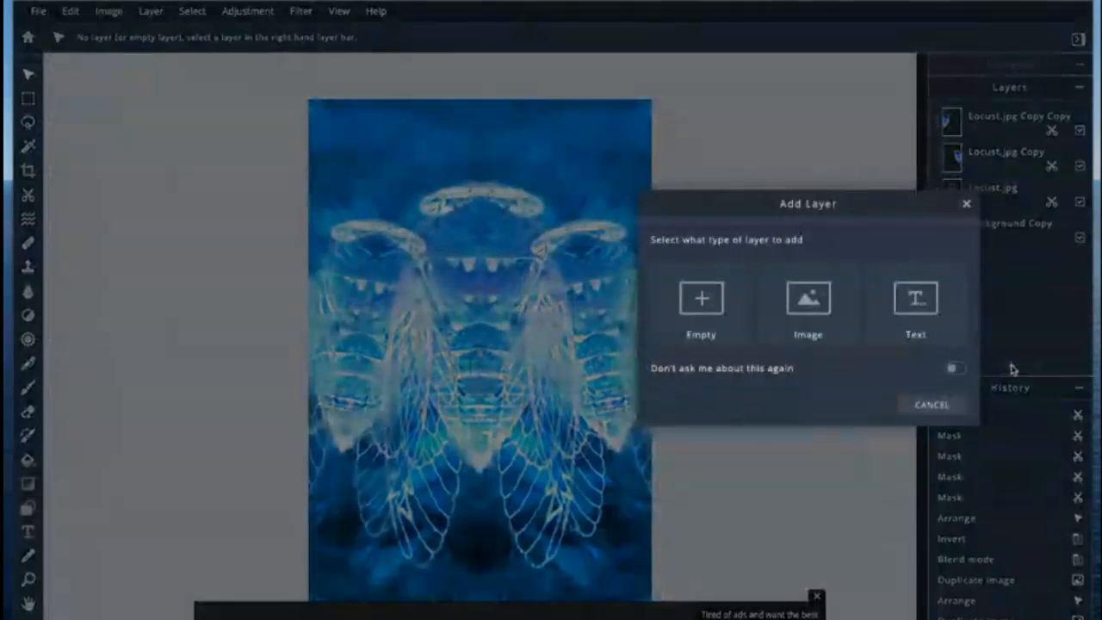
pyautogui.click(799, 318)
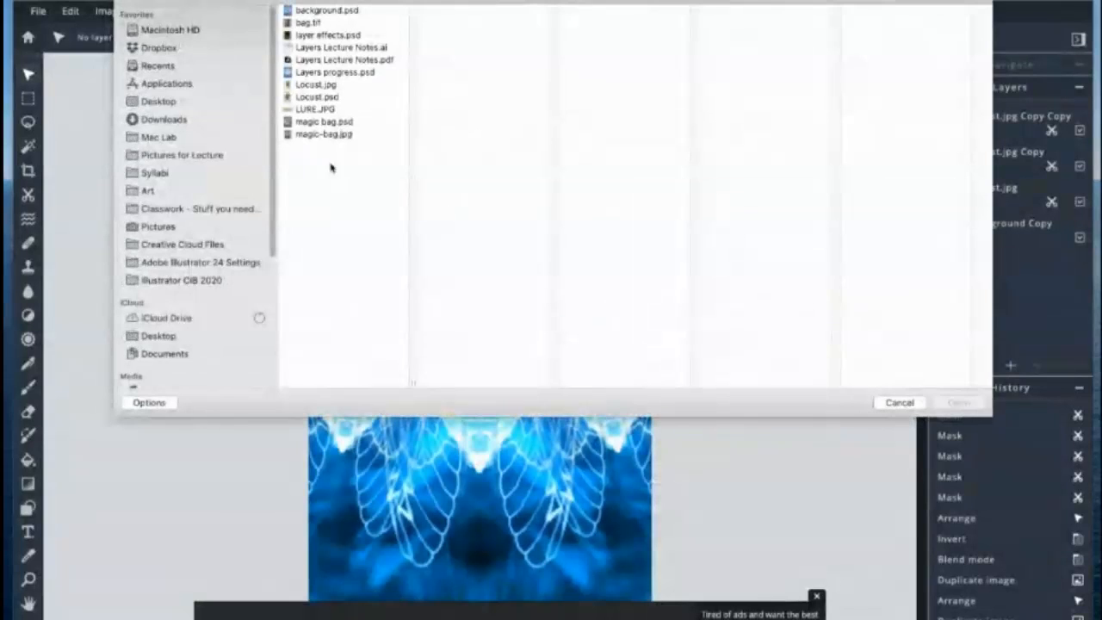
pyautogui.click(312, 109)
pyautogui.click(956, 403)
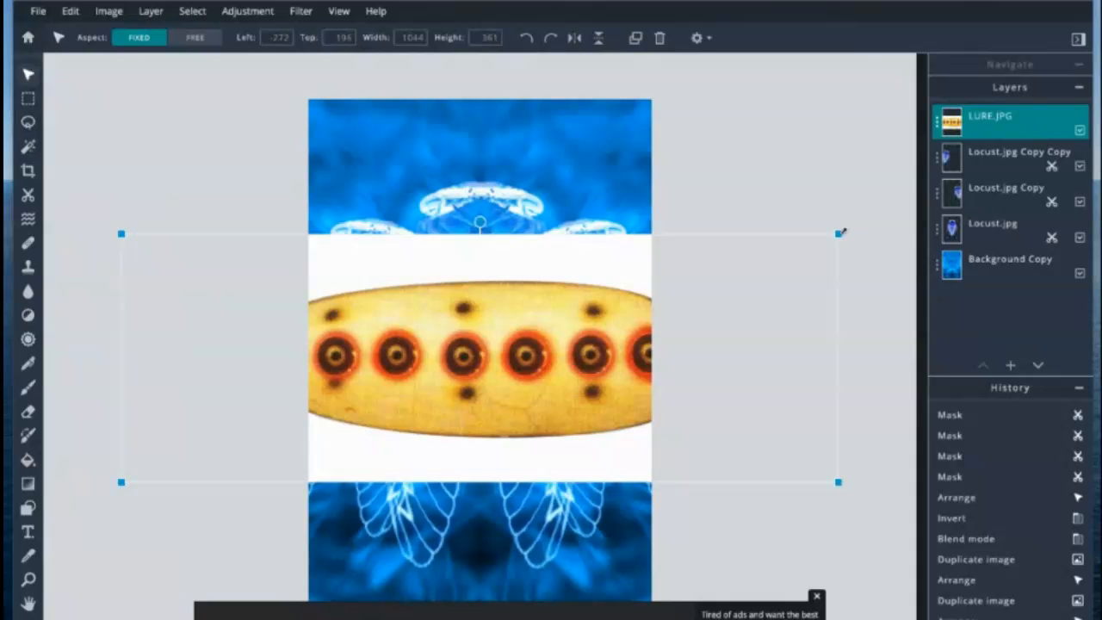
# Shrink the lure image to about 769 × 266 and rotate it 90 degrees counterclockwise so it stands upright over the central locust.
pyautogui.moveTo(840, 233); pyautogui.dragTo(677, 322)
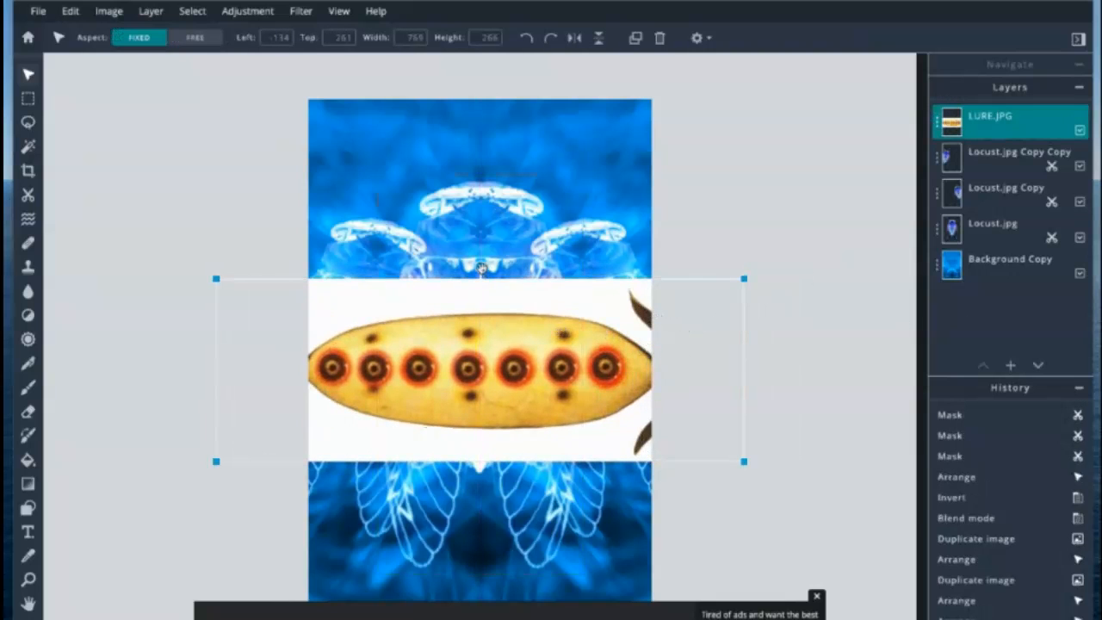
pyautogui.moveTo(536, 302); pyautogui.dragTo(490, 241)
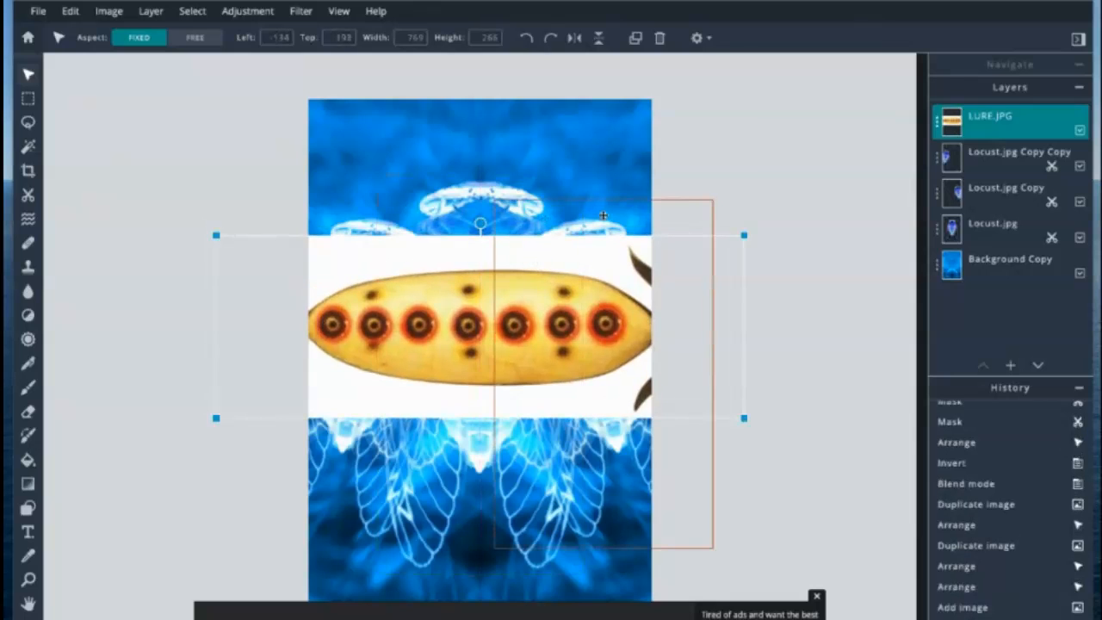
pyautogui.click(695, 180)
pyautogui.click(551, 262)
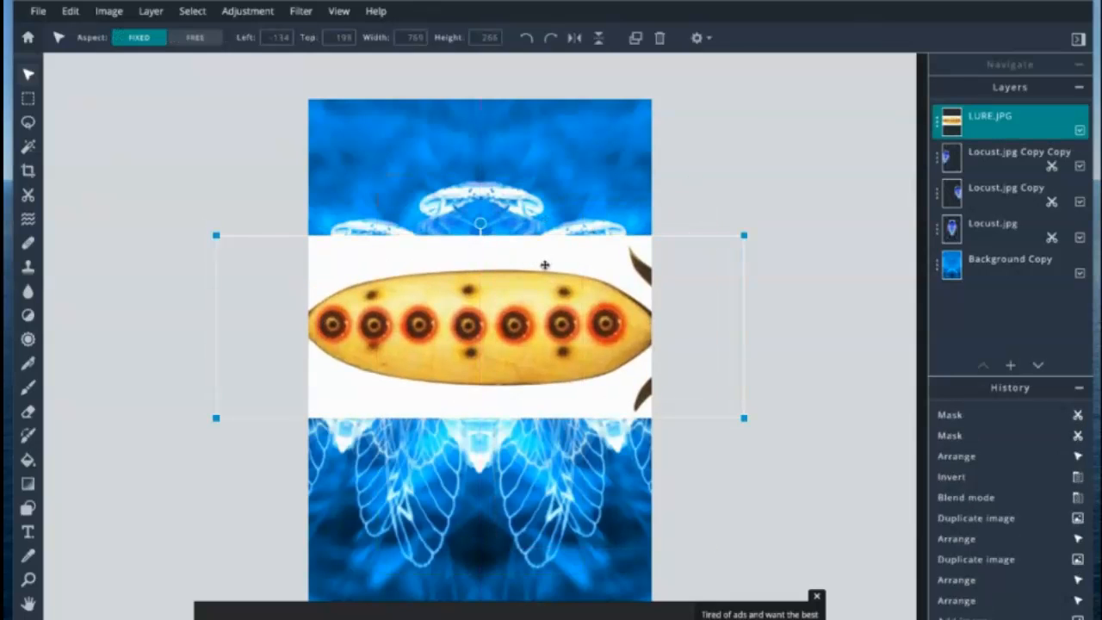
pyautogui.moveTo(480, 223); pyautogui.dragTo(402, 331)
pyautogui.press('shift')
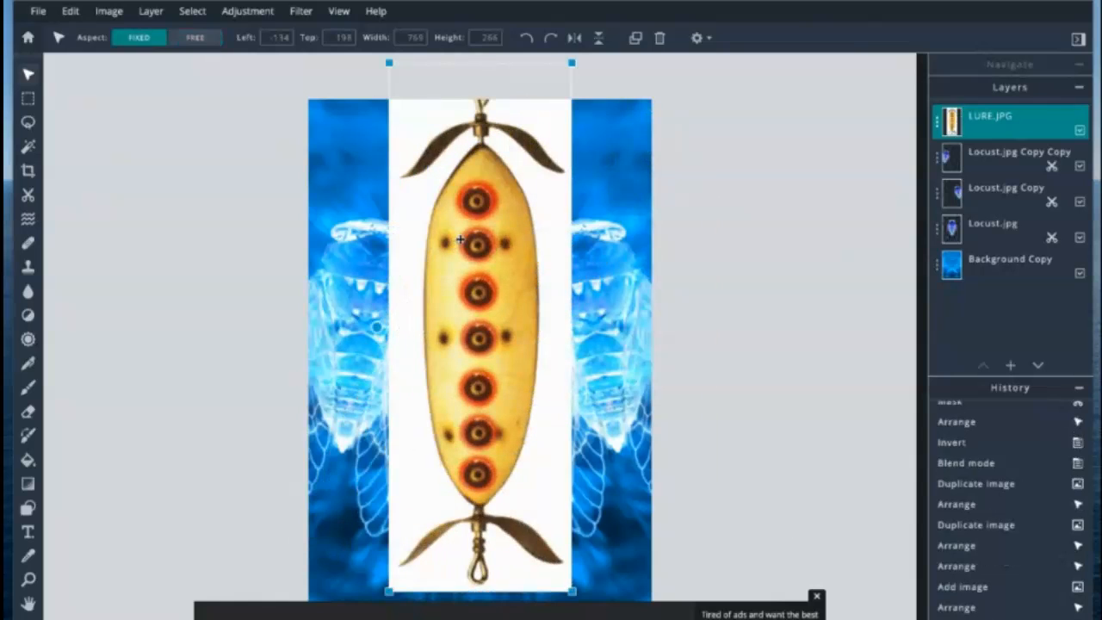
# Dismiss the advertisement, shrink the upright lure to about 695 × 240, and position it fully inside the canvas along the vertical centreline.
pyautogui.click(818, 598)
pyautogui.moveTo(572, 592); pyautogui.dragTo(562, 560)
pyautogui.moveTo(517, 436); pyautogui.dragTo(522, 477)
pyautogui.moveTo(567, 598); pyautogui.dragTo(561, 579)
pyautogui.moveTo(539, 445); pyautogui.dragTo(540, 462)
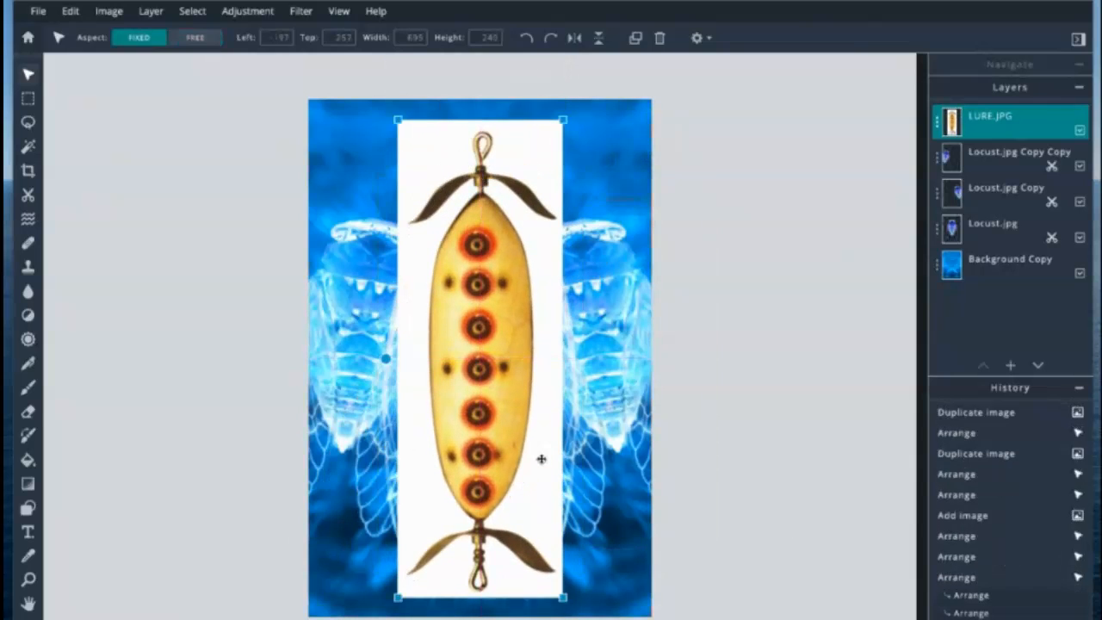
# Try a rectangular marquee selection around the whole lure and clear it.
pyautogui.click(29, 103)
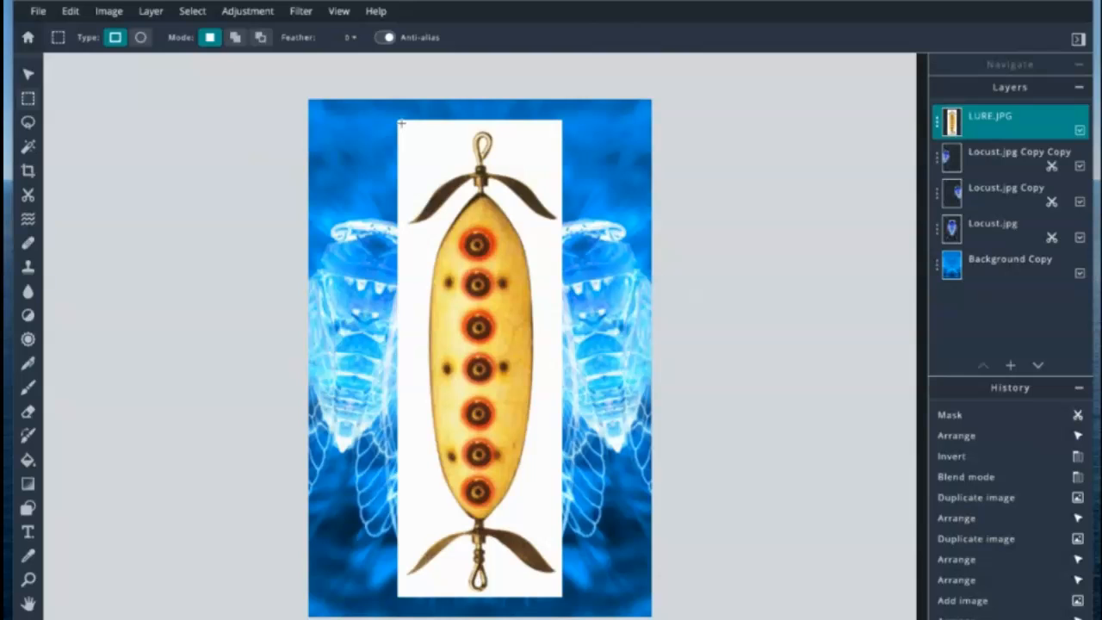
pyautogui.moveTo(400, 122); pyautogui.dragTo(561, 592)
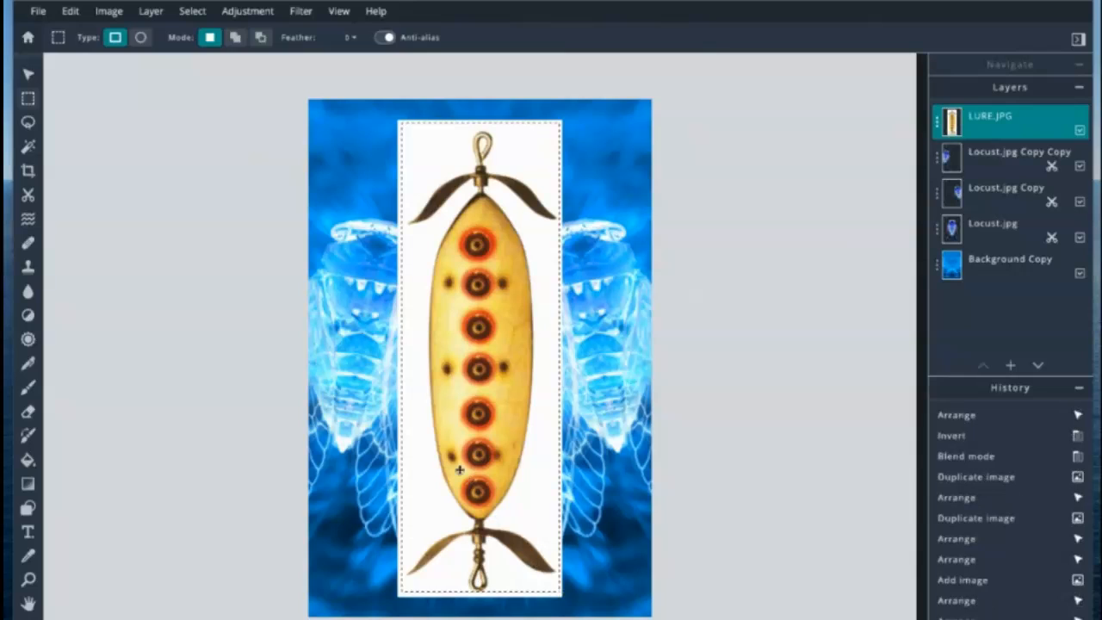
pyautogui.click(140, 37)
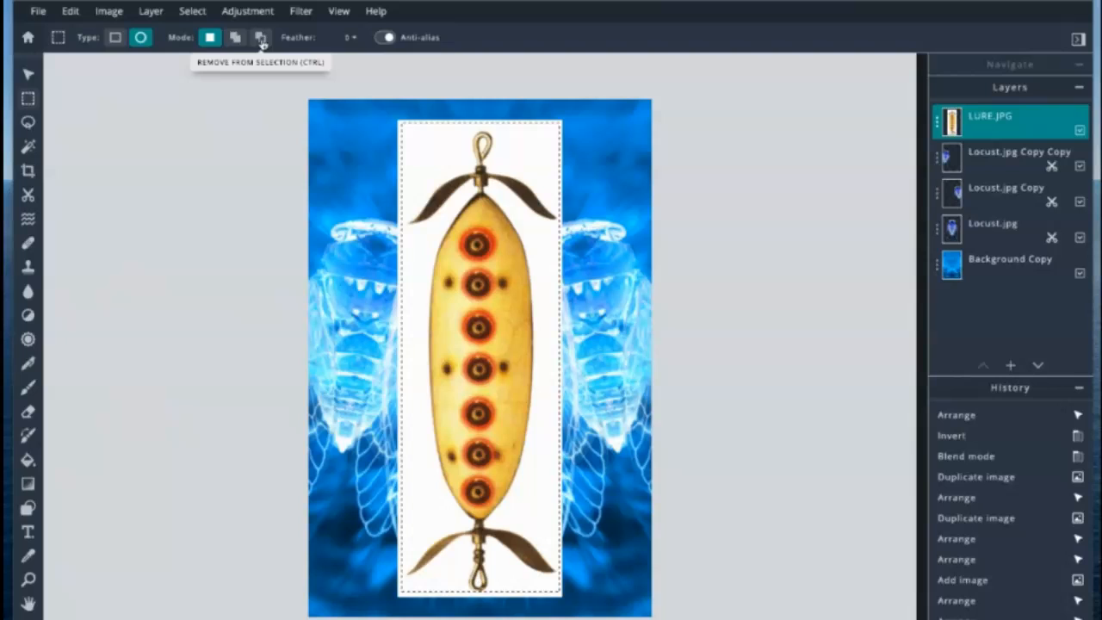
pyautogui.click(115, 38)
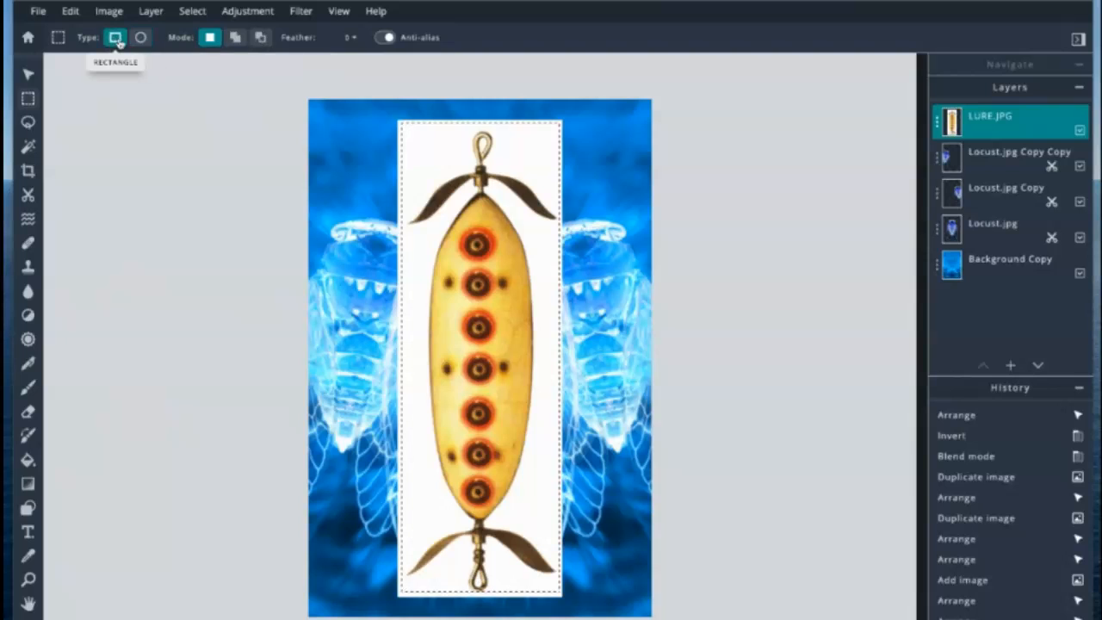
pyautogui.click(390, 117)
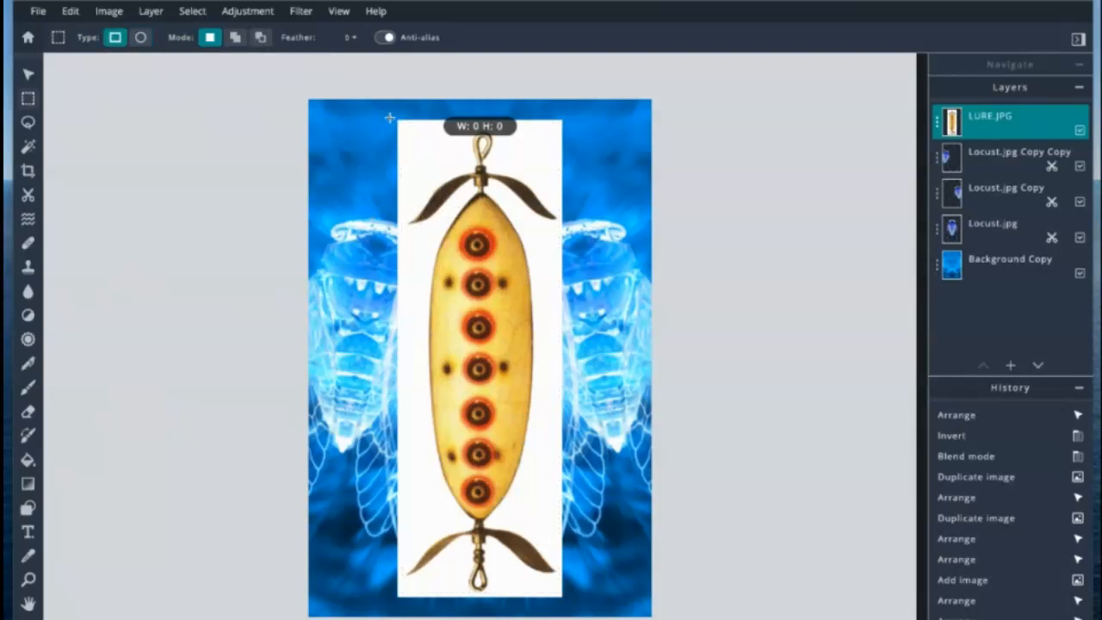
# Try a rectangular marquee around the lure's upper half and extend it over the lower half in add-to-selection mode.
pyautogui.moveTo(399, 122); pyautogui.dragTo(559, 357)
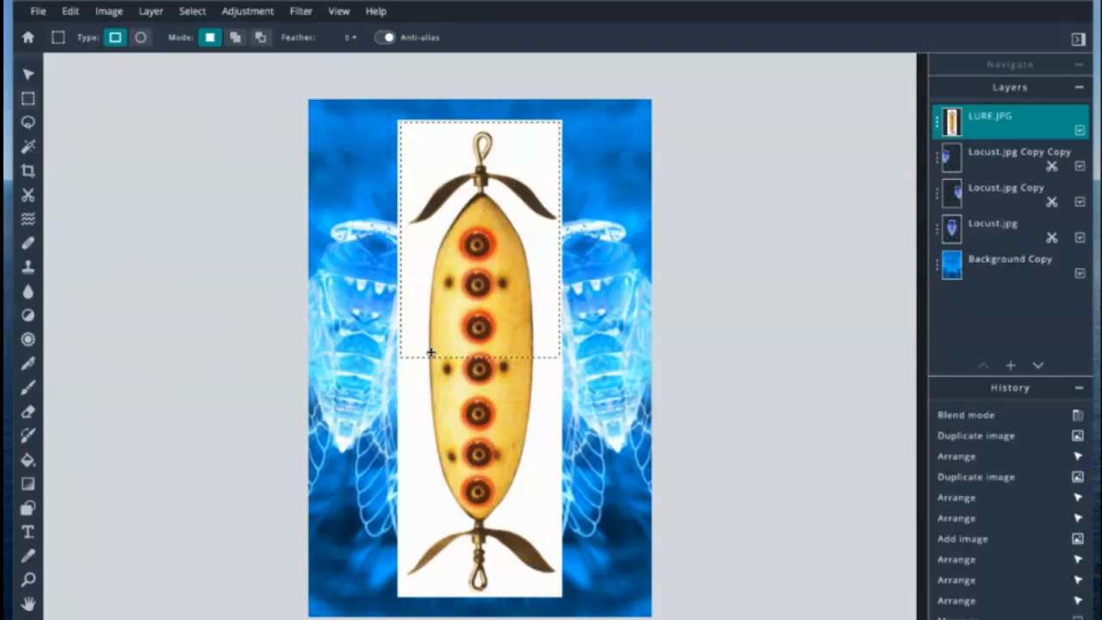
pyautogui.press('shift')
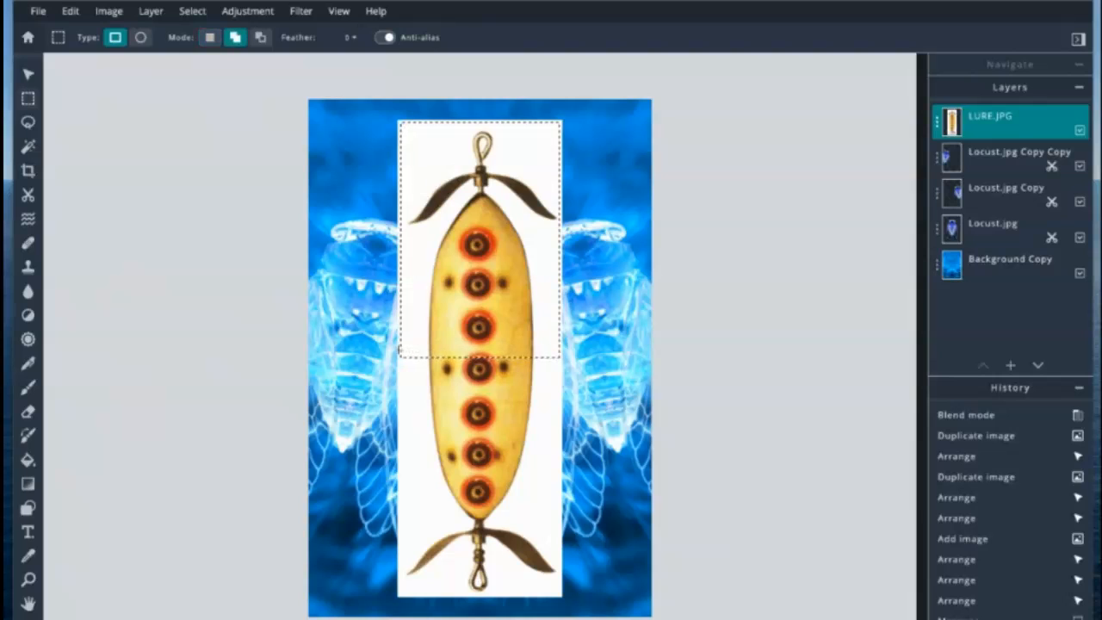
pyautogui.click(233, 41)
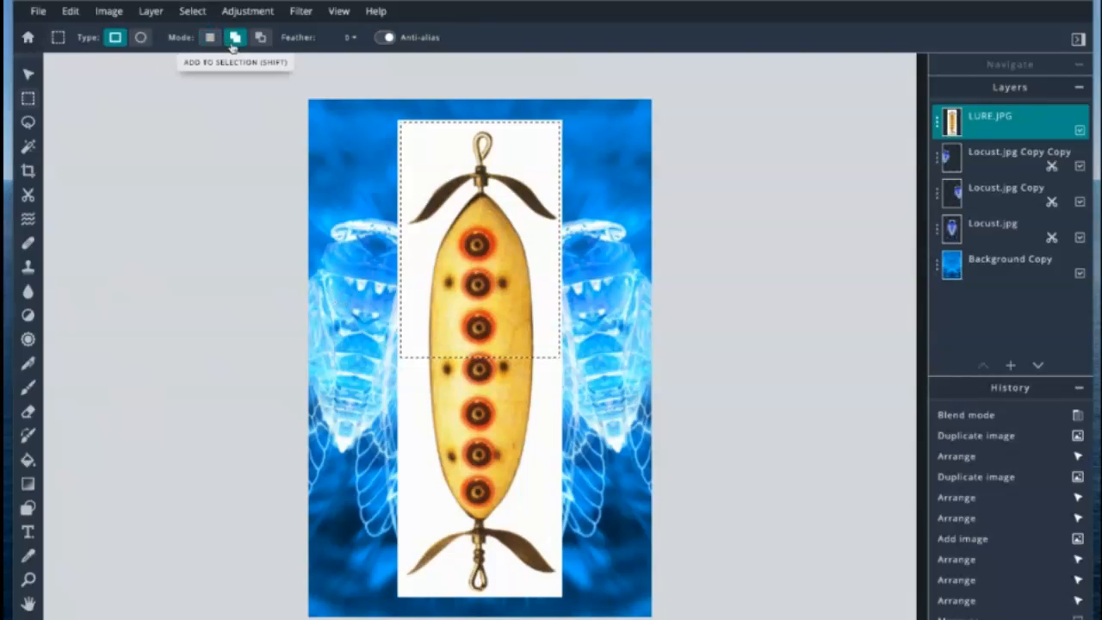
pyautogui.click(214, 43)
pyautogui.click(232, 44)
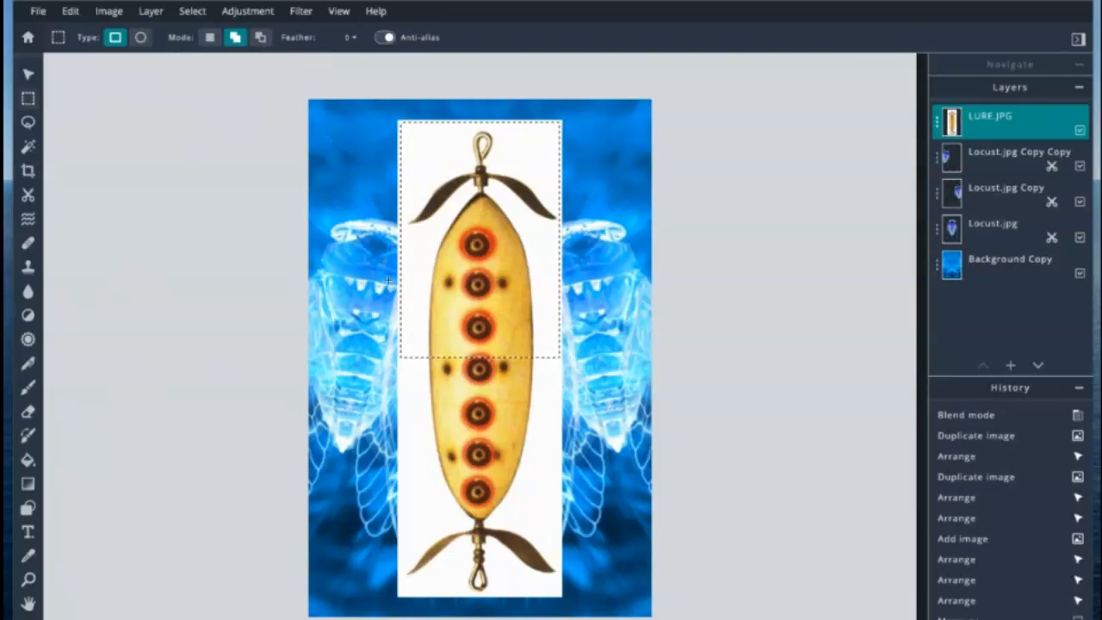
pyautogui.moveTo(477, 415); pyautogui.dragTo(562, 595)
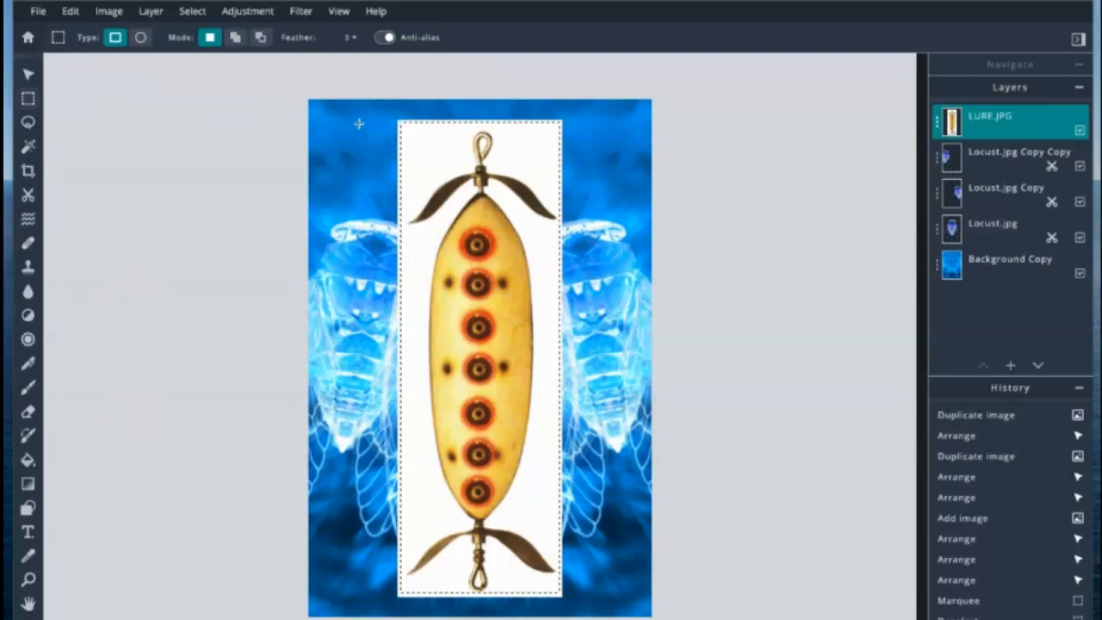
# Subtract three rectangular portions from the lower part of the lure selection and add the lower half back with another rectangle.
pyautogui.press('alt')
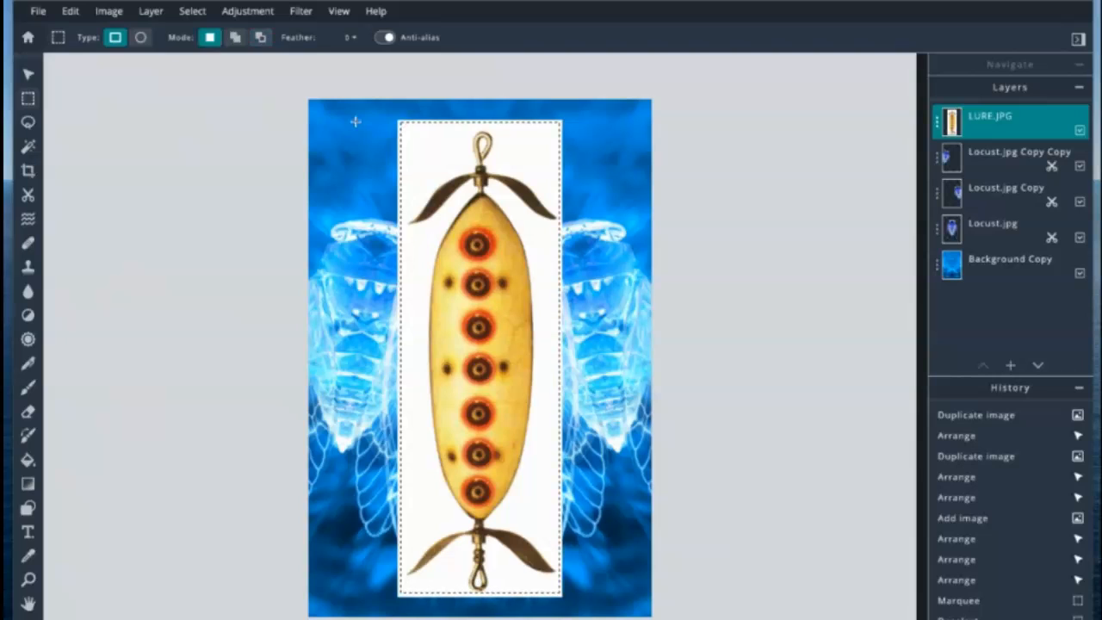
pyautogui.press('alt')
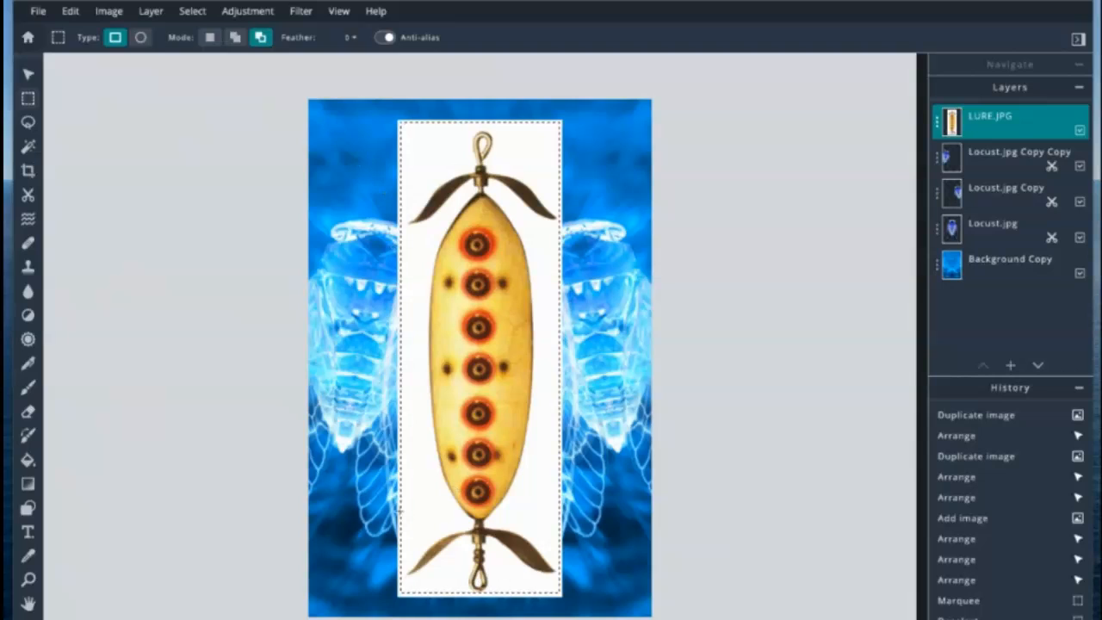
pyautogui.moveTo(394, 500); pyautogui.dragTo(571, 605)
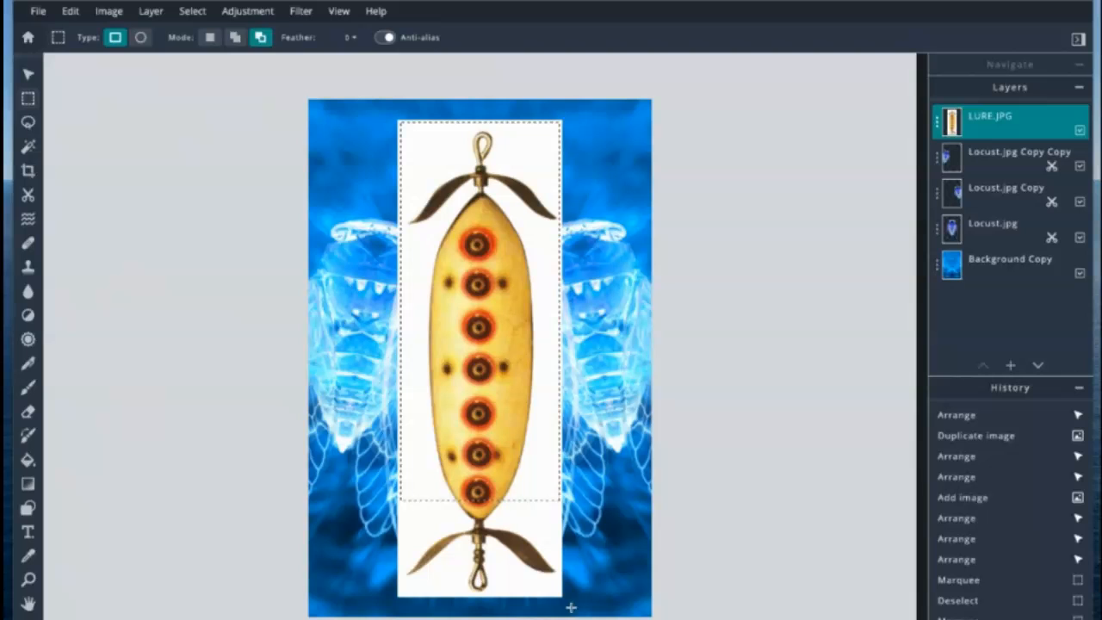
pyautogui.moveTo(366, 390); pyautogui.dragTo(598, 539)
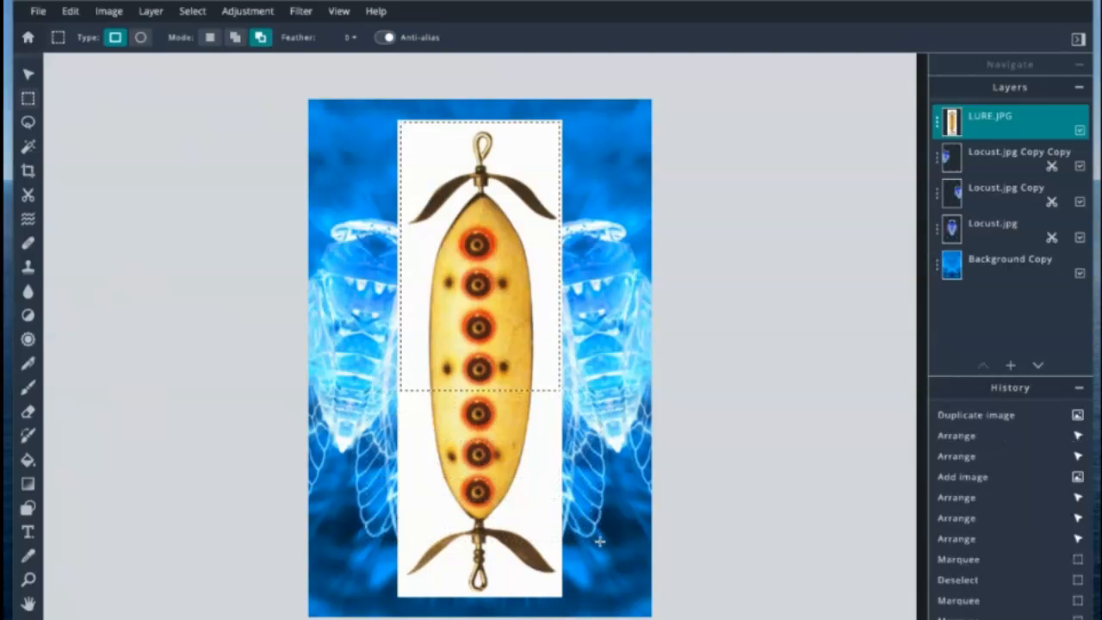
pyautogui.moveTo(388, 347); pyautogui.dragTo(589, 468)
pyautogui.press('shift')
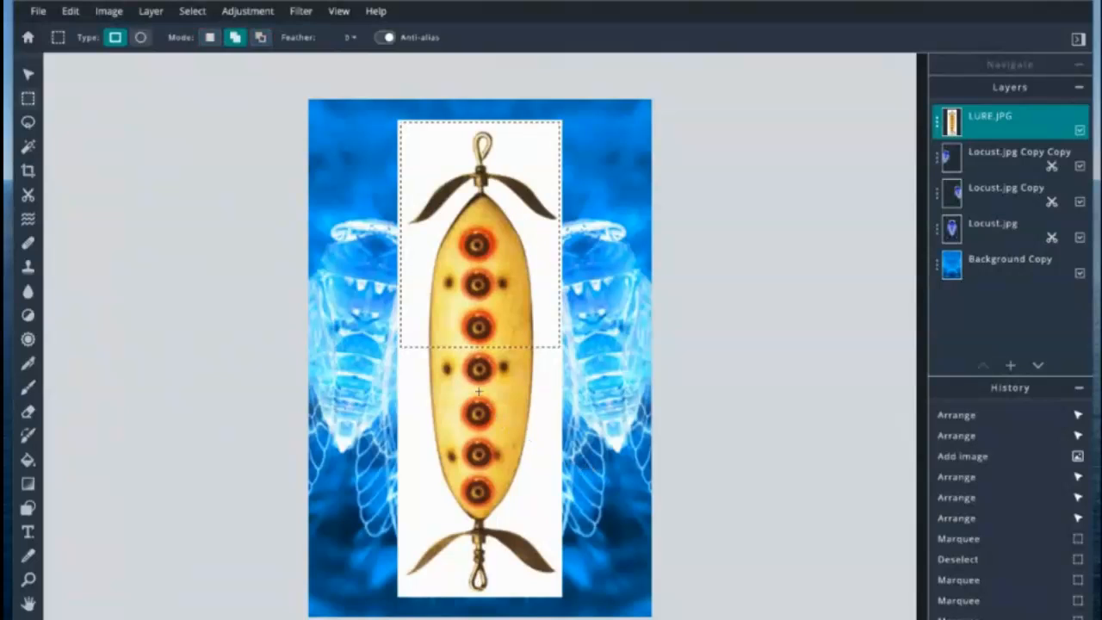
pyautogui.moveTo(399, 334); pyautogui.dragTo(561, 594)
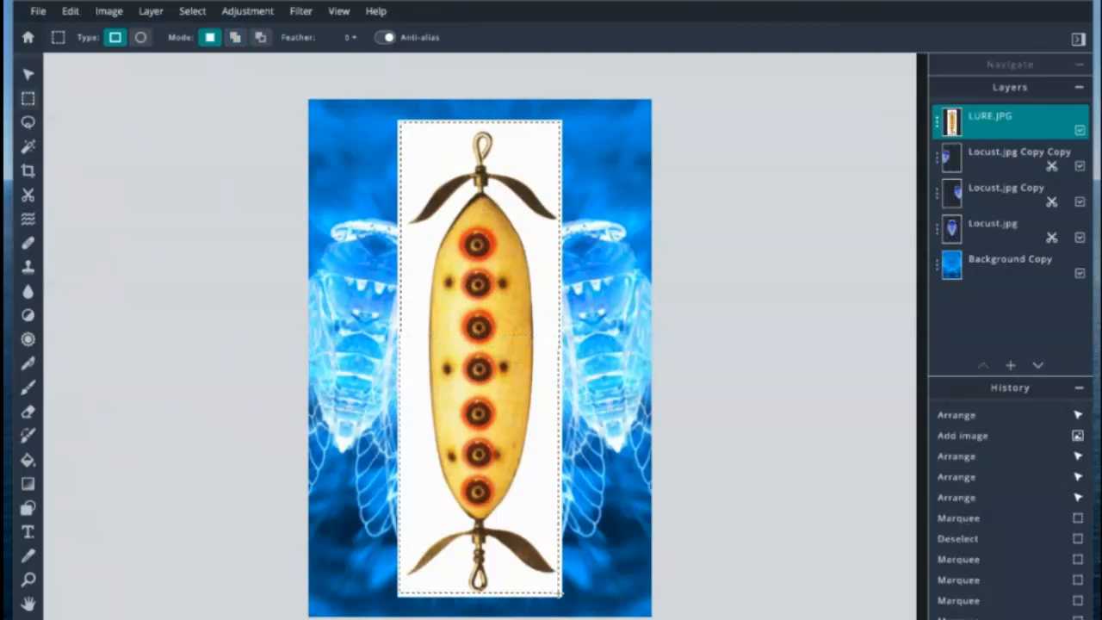
# Try subtracting an elliptical area around the row of red spots from the lure selection, and clear the selection.
pyautogui.click(234, 40)
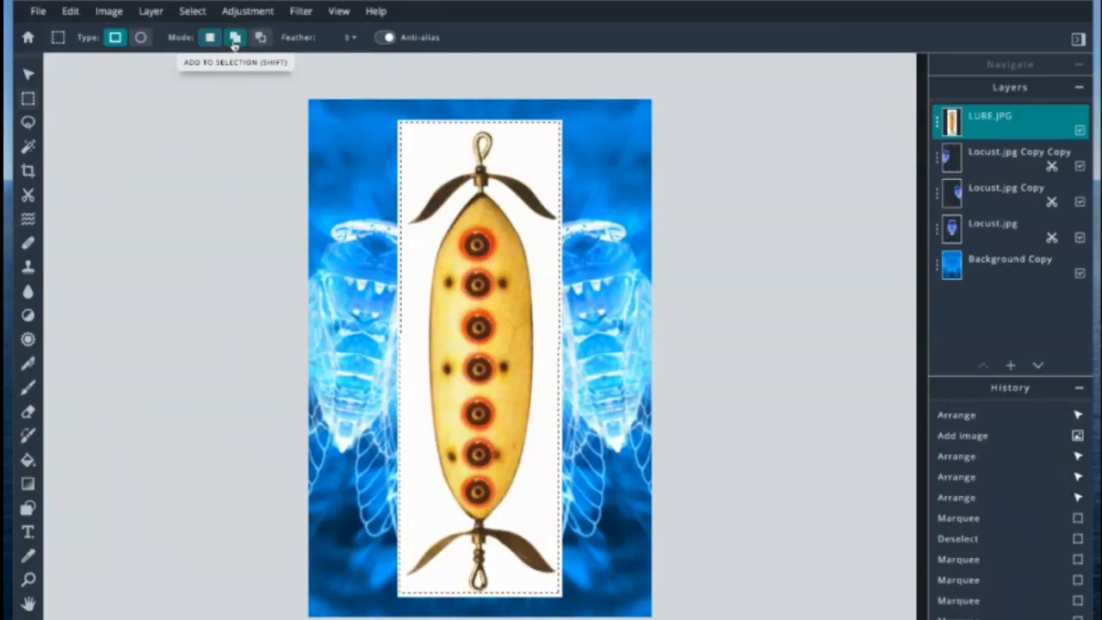
pyautogui.click(260, 38)
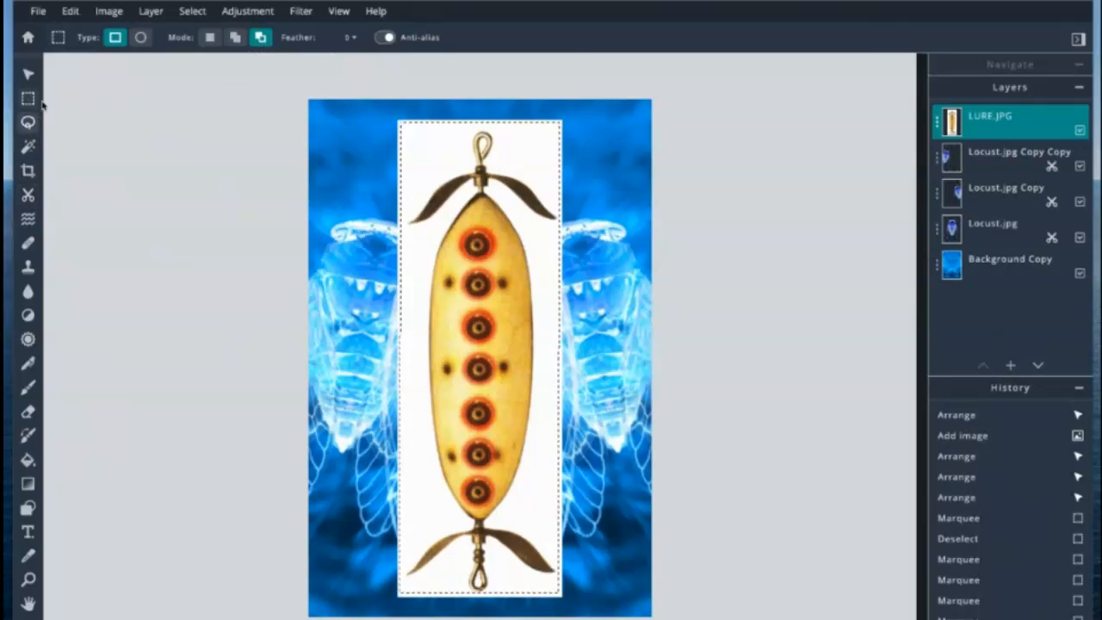
pyautogui.click(140, 37)
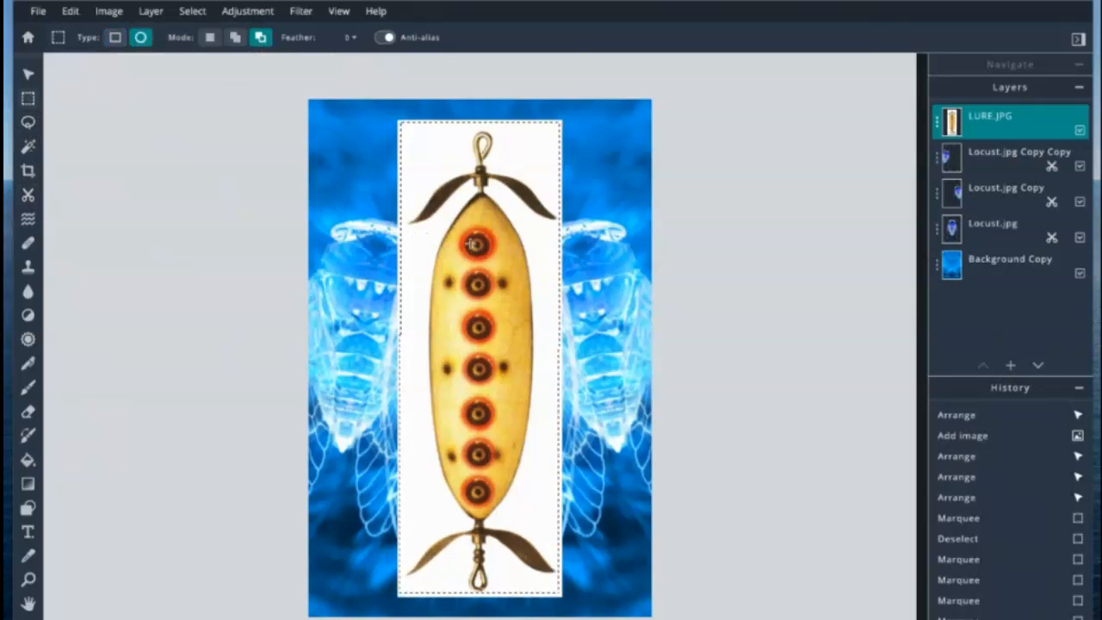
pyautogui.moveTo(459, 268); pyautogui.dragTo(499, 511)
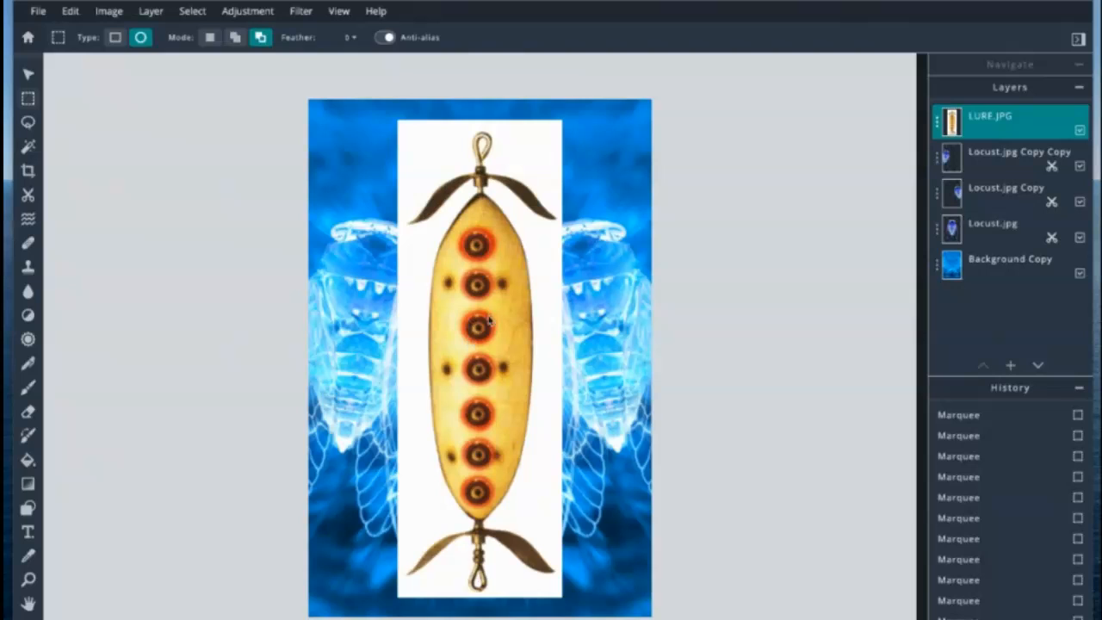
# Cut out the lure with the magic cutout in remove mode at tolerance 32, removing the surrounding white and the white inside both end loops.
pyautogui.click(29, 197)
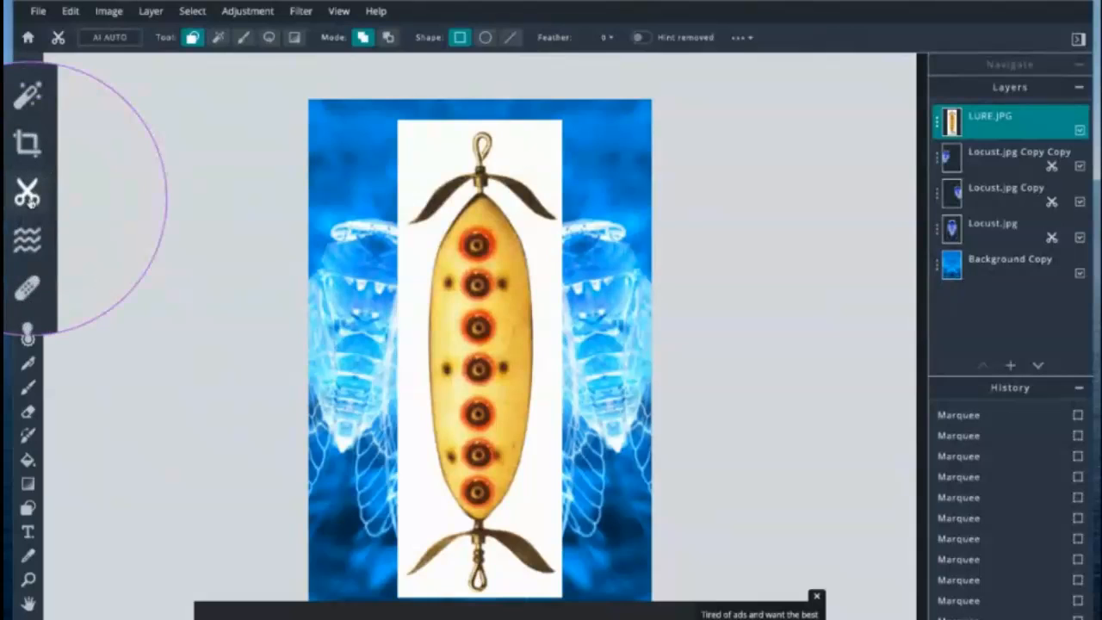
pyautogui.click(217, 40)
pyautogui.click(430, 150)
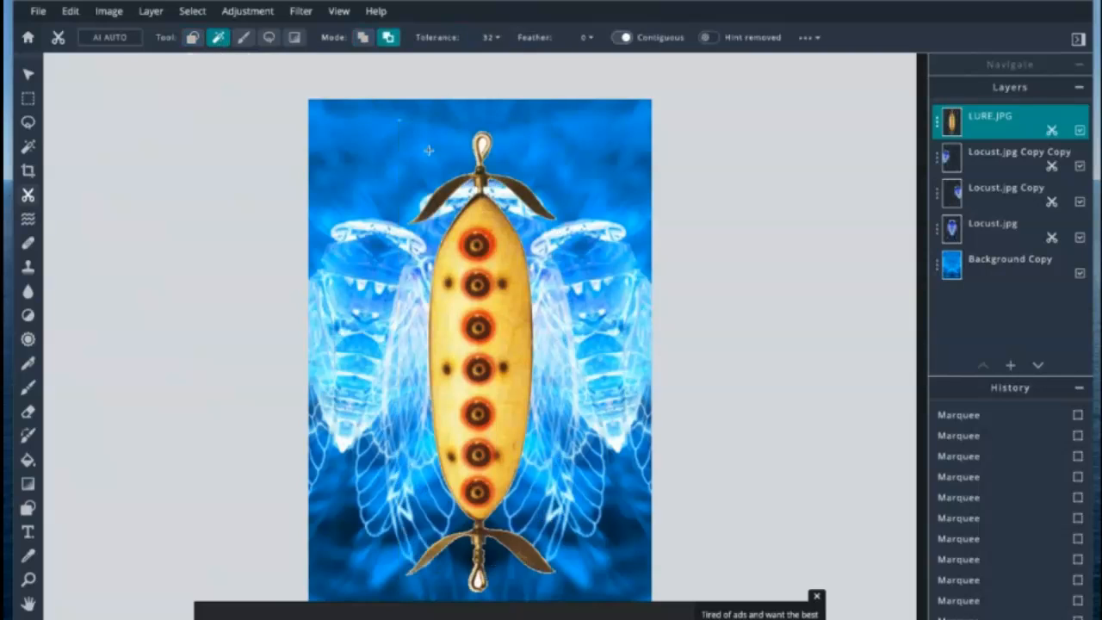
pyautogui.click(482, 148)
pyautogui.click(478, 582)
# Rotate the cut-out lure 90 degrees clockwise and move it partly off the canvas so it enters from the lower left side.
pyautogui.press('v')
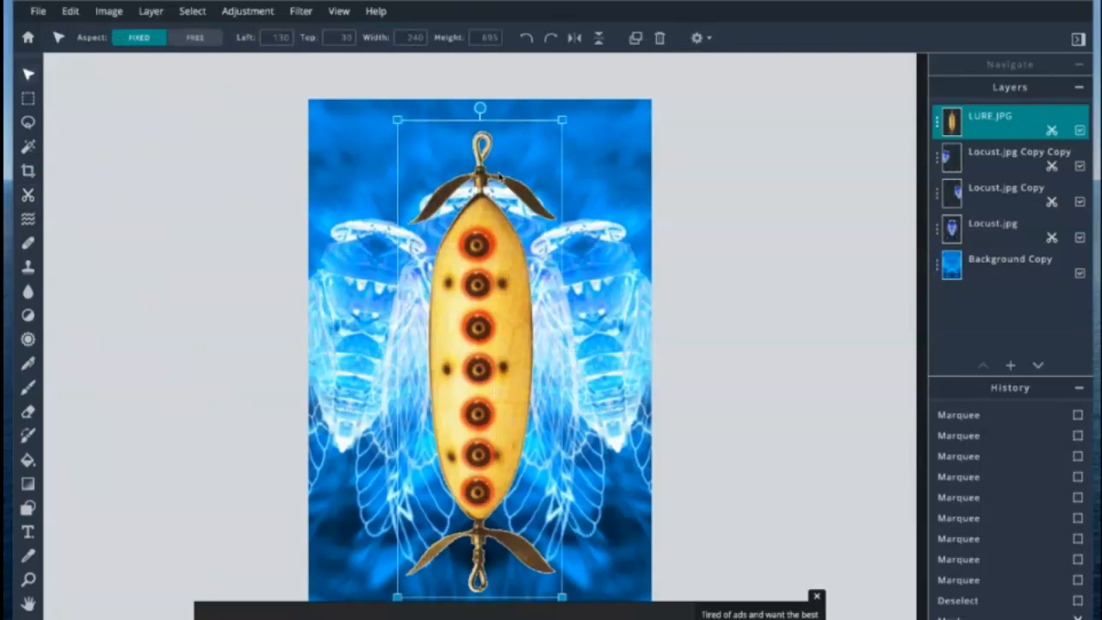
pyautogui.moveTo(453, 107); pyautogui.dragTo(650, 358)
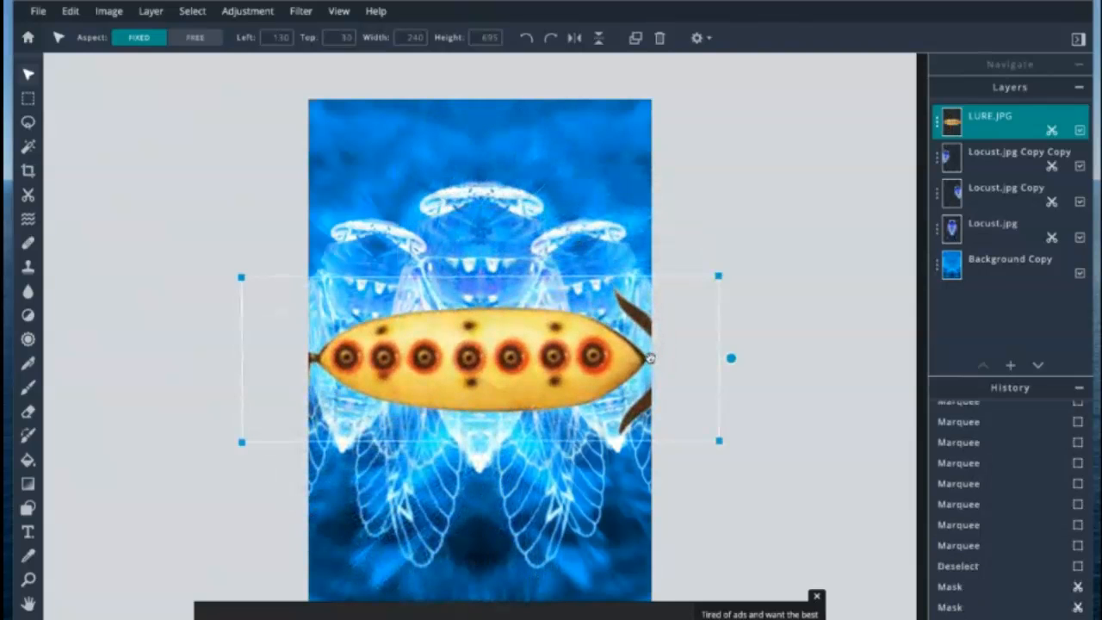
pyautogui.moveTo(583, 365); pyautogui.dragTo(357, 452)
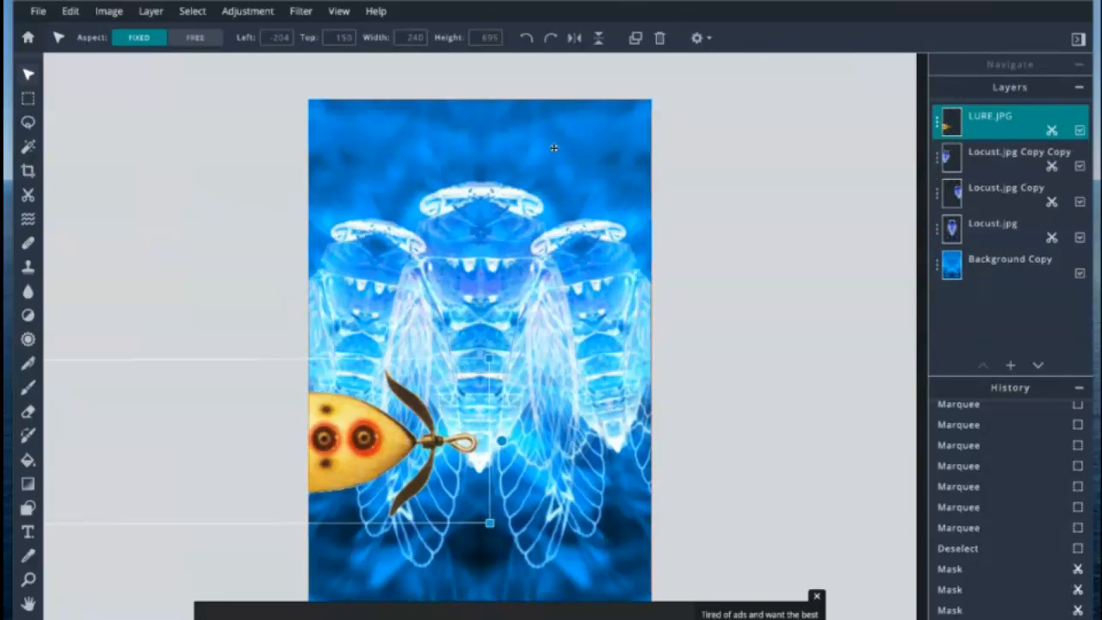
# Try a hue shift of 83 and a colorized hue of about -76 on the lure in Hue & saturation, and discard the adjustment.
pyautogui.click(249, 15)
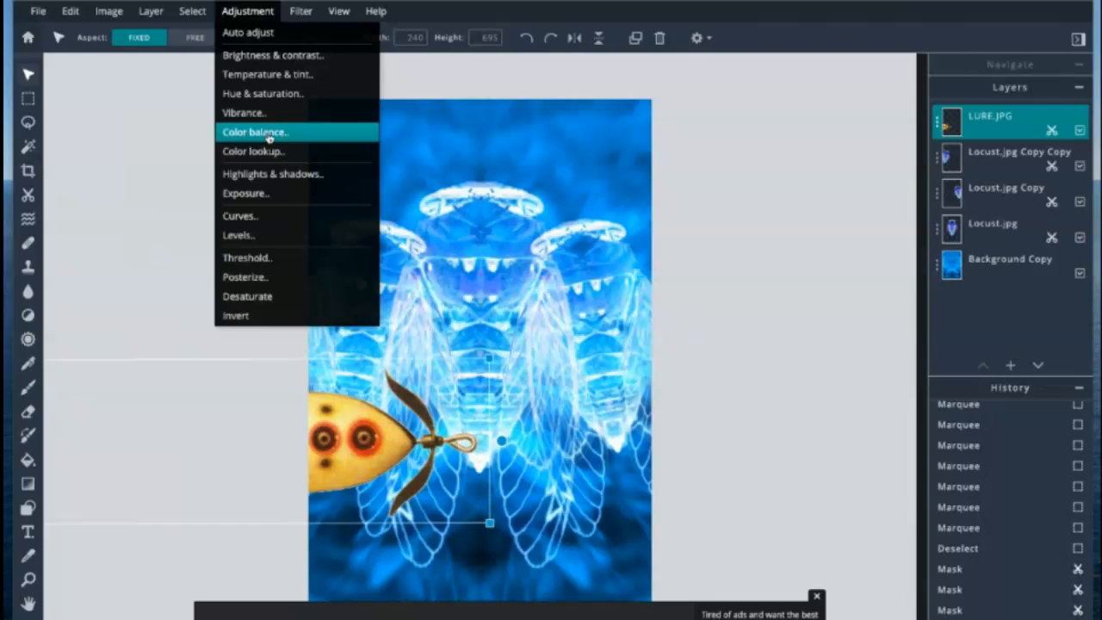
pyautogui.click(304, 96)
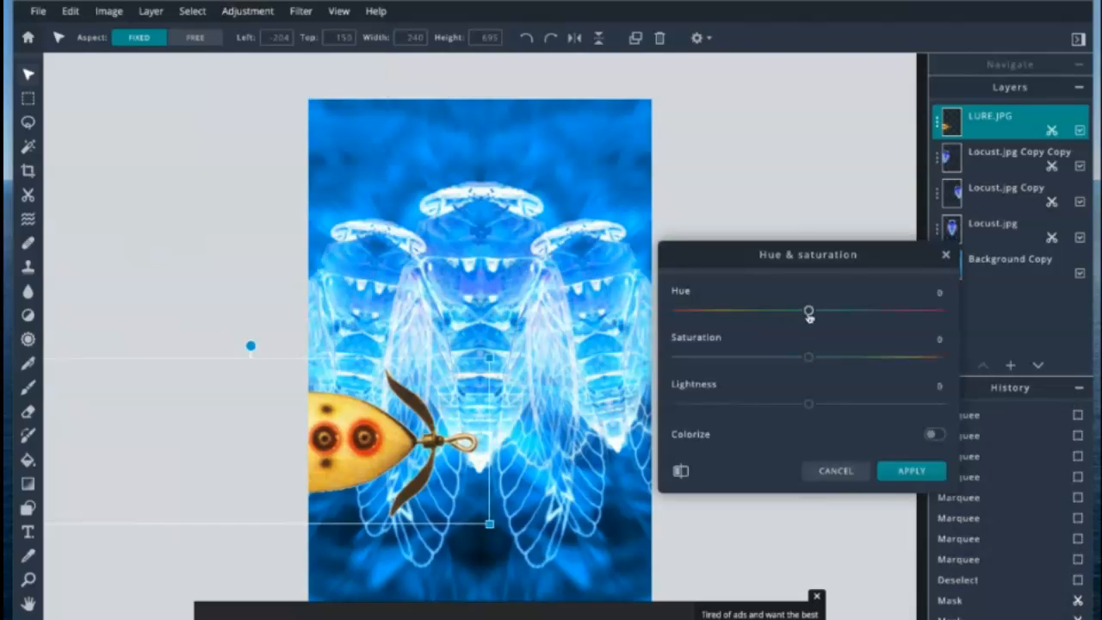
pyautogui.moveTo(809, 314)
pyautogui.mouseDown()
pyautogui.moveTo(882, 315)
pyautogui.moveTo(812, 314)
pyautogui.mouseUp()
pyautogui.moveTo(812, 310); pyautogui.dragTo(872, 324)
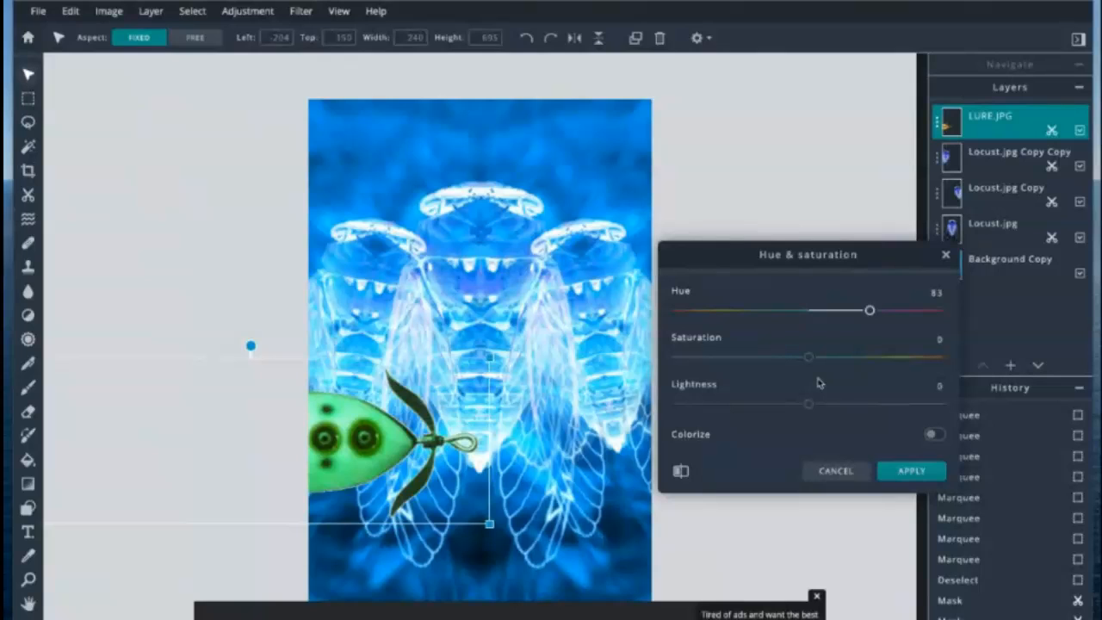
pyautogui.click(934, 436)
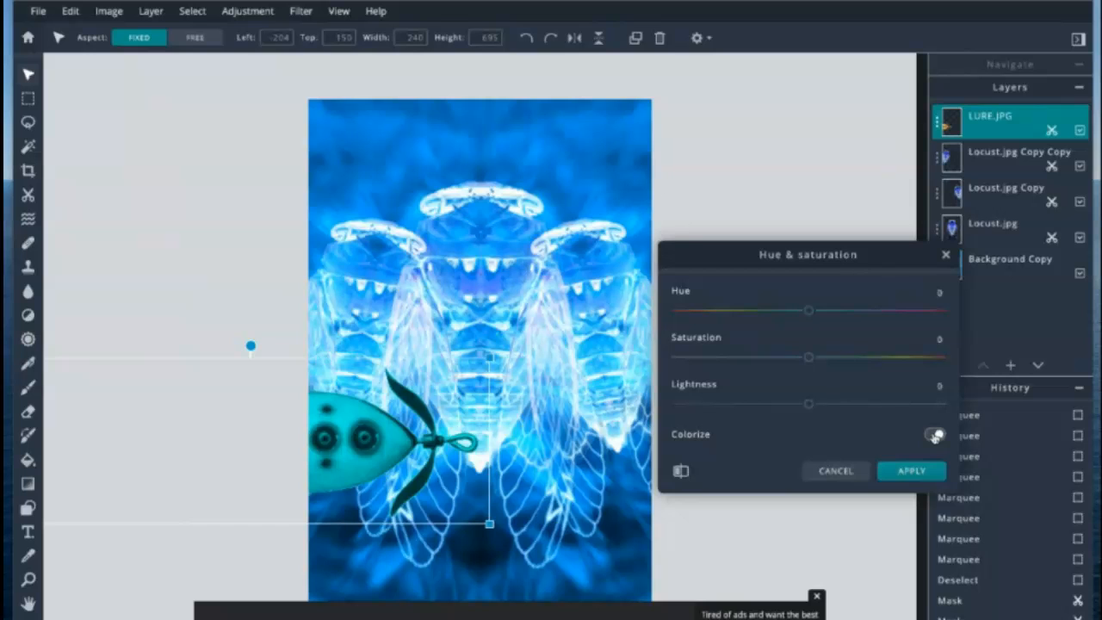
pyautogui.moveTo(808, 312); pyautogui.dragTo(753, 313)
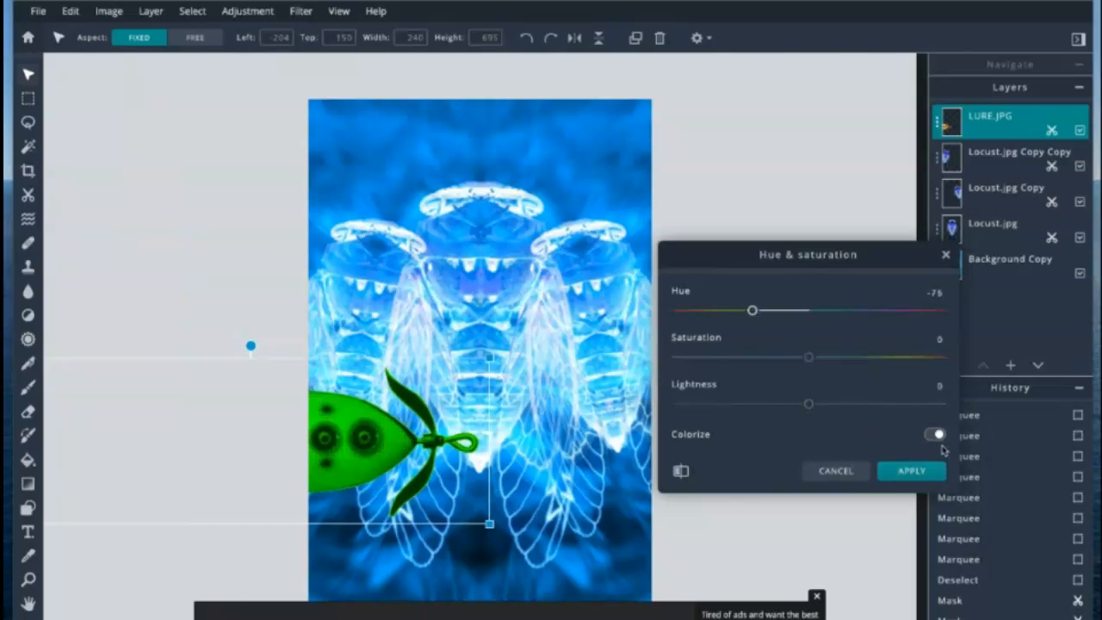
pyautogui.click(835, 472)
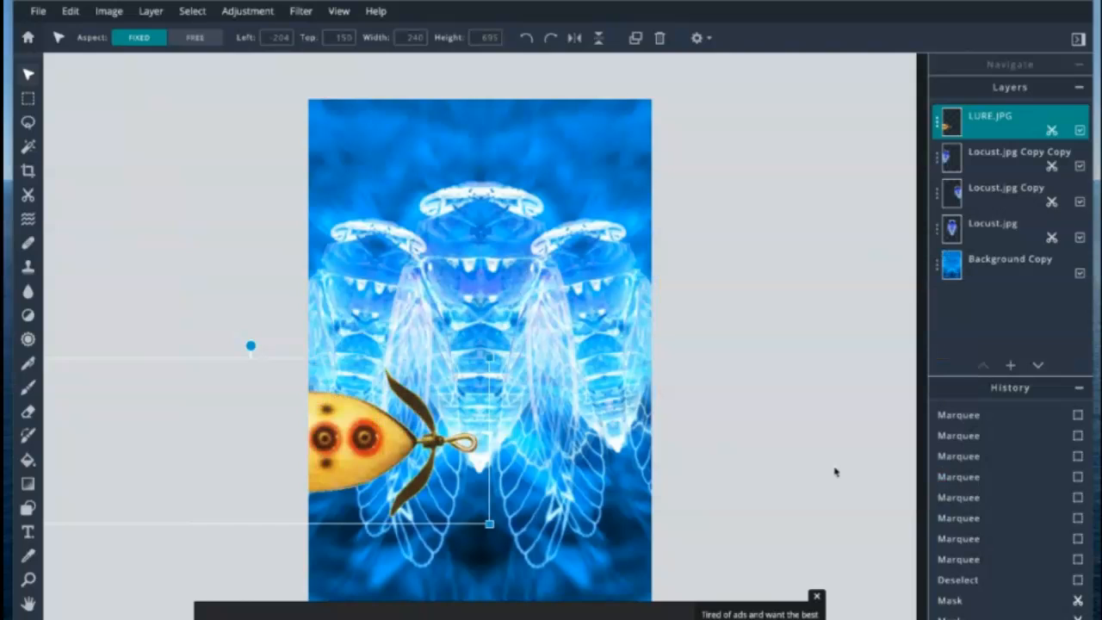
# Nudge the lure slightly inward and place a horizontally flipped duplicate opposite it, entering from the right side with the end loops meeting.
pyautogui.moveTo(377, 459)
pyautogui.mouseDown()
pyautogui.moveTo(376, 389)
pyautogui.moveTo(373, 452)
pyautogui.moveTo(379, 445)
pyautogui.mouseUp()
pyautogui.click(816, 597)
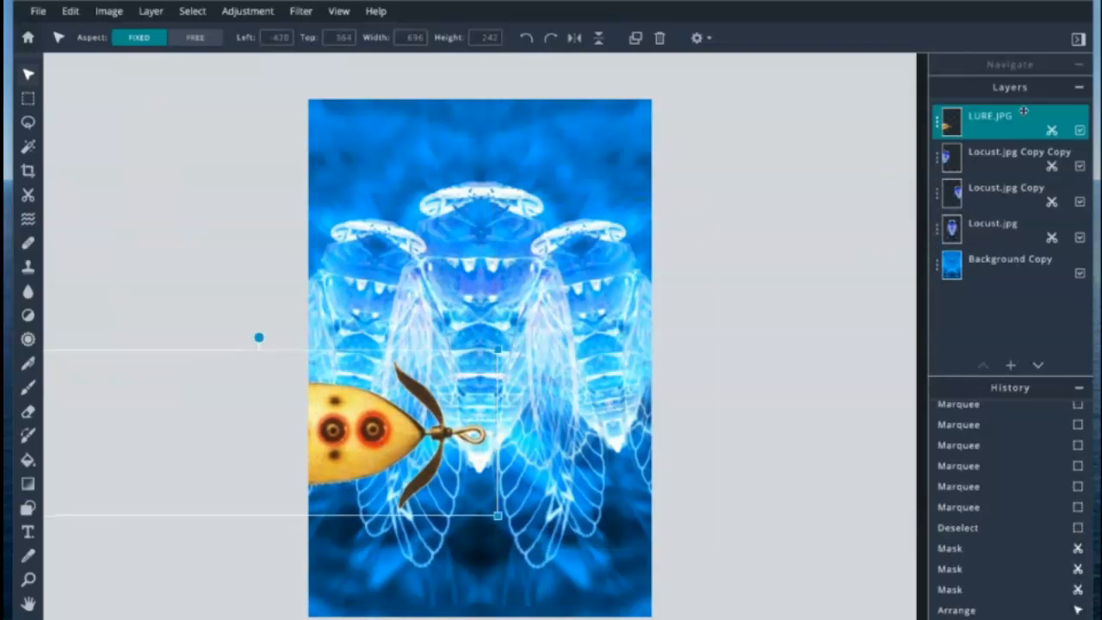
pyautogui.click(939, 122)
pyautogui.click(879, 342)
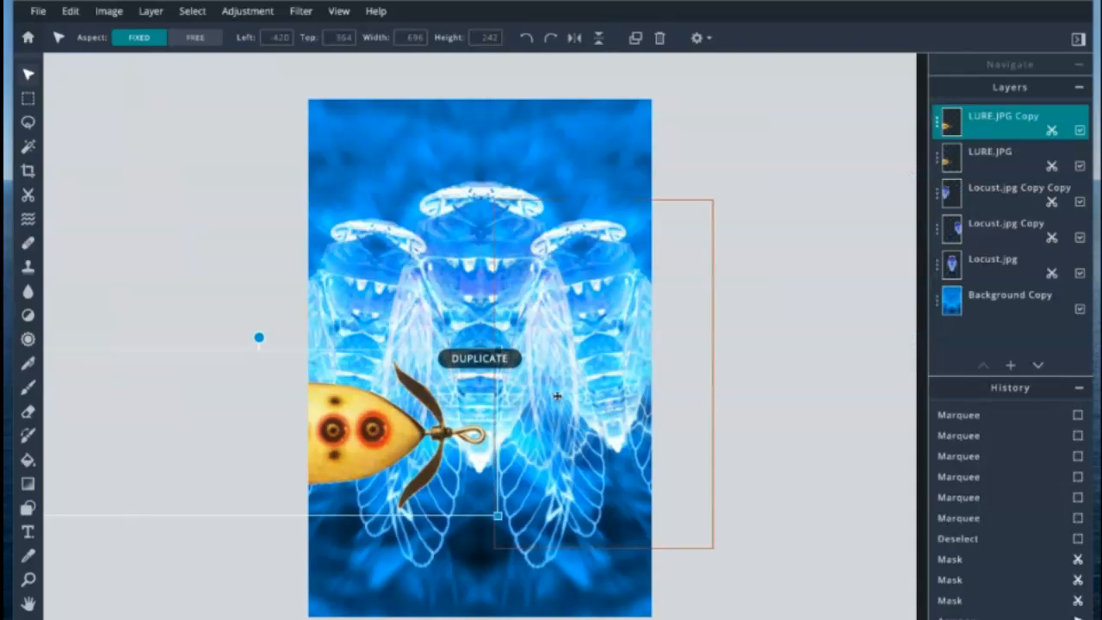
pyautogui.moveTo(368, 441); pyautogui.dragTo(609, 435)
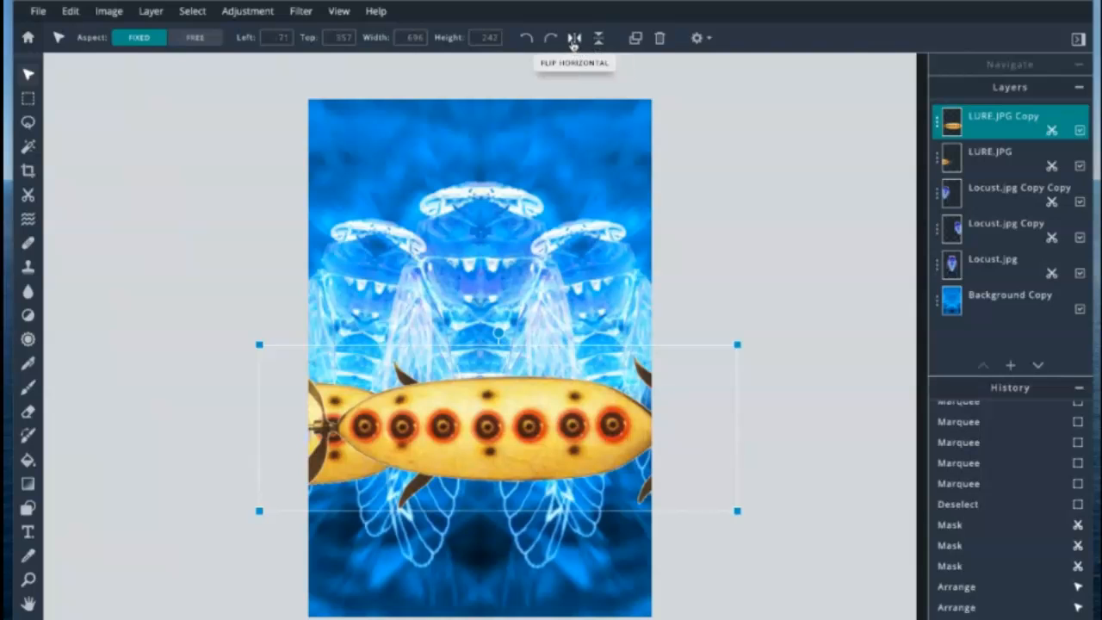
pyautogui.click(574, 38)
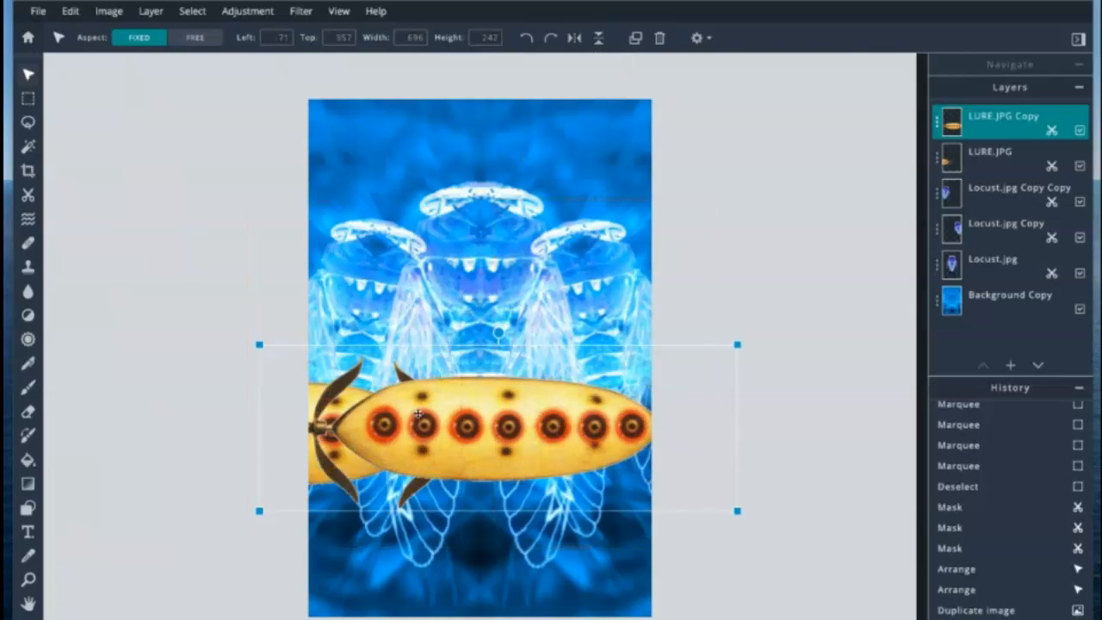
pyautogui.moveTo(407, 410); pyautogui.dragTo(602, 446)
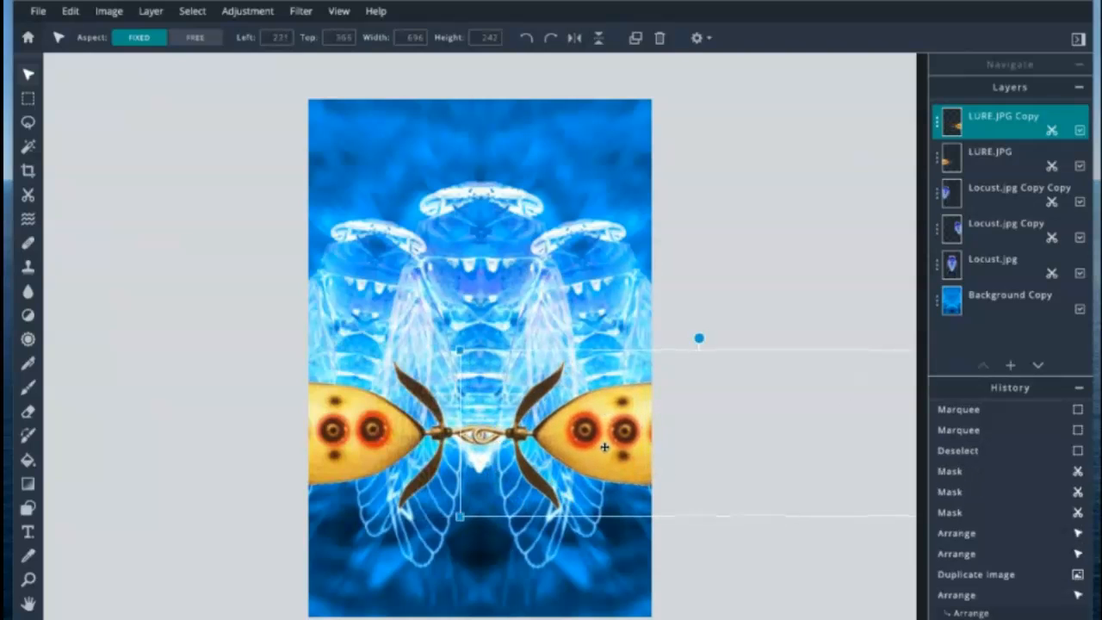
# Duplicate the flipped lure, rotate the copy 90 degrees clockwise, and place it rising from the bottom edge between the other two.
pyautogui.click(937, 125)
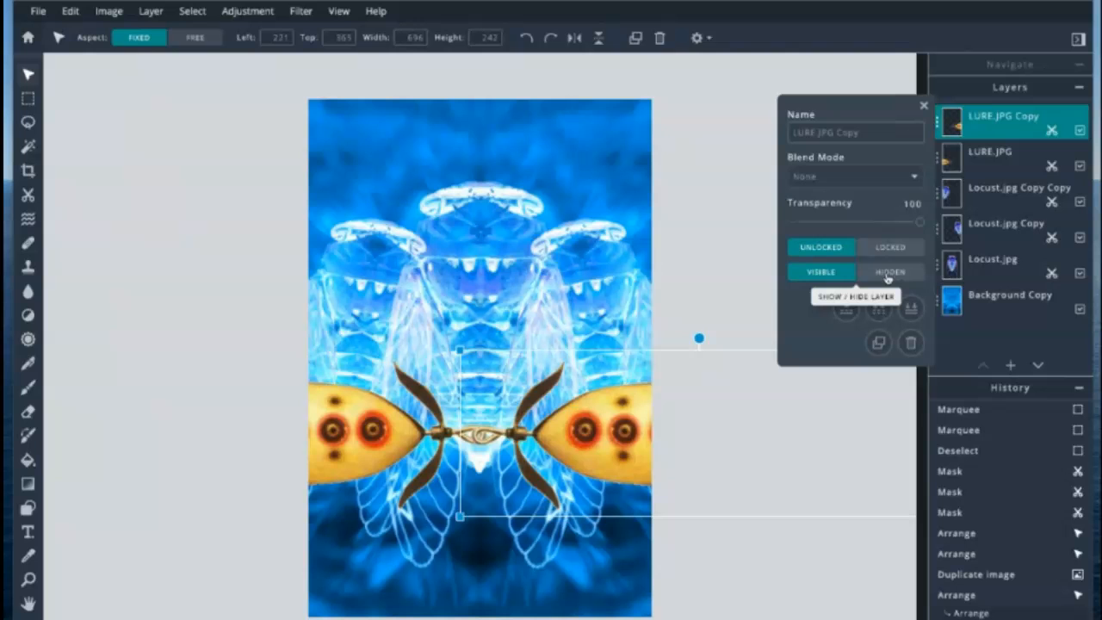
pyautogui.click(879, 344)
pyautogui.moveTo(705, 342); pyautogui.dragTo(661, 493)
pyautogui.moveTo(499, 365); pyautogui.dragTo(483, 520)
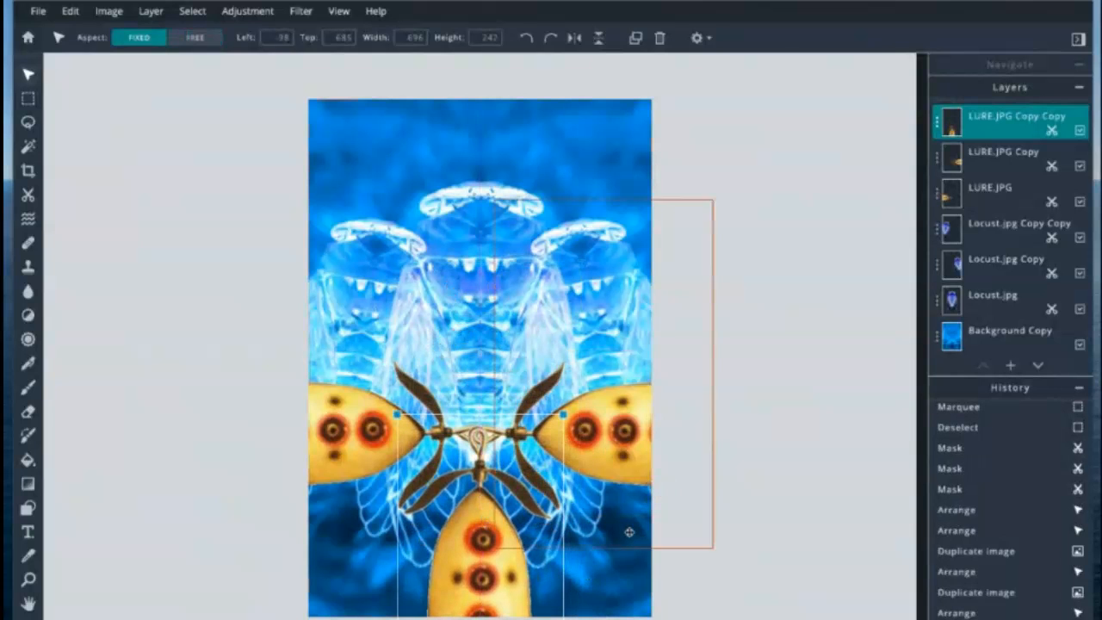
# Set the blend mode of the lure copy rising from the bottom edge to Hard-light.
pyautogui.click(941, 125)
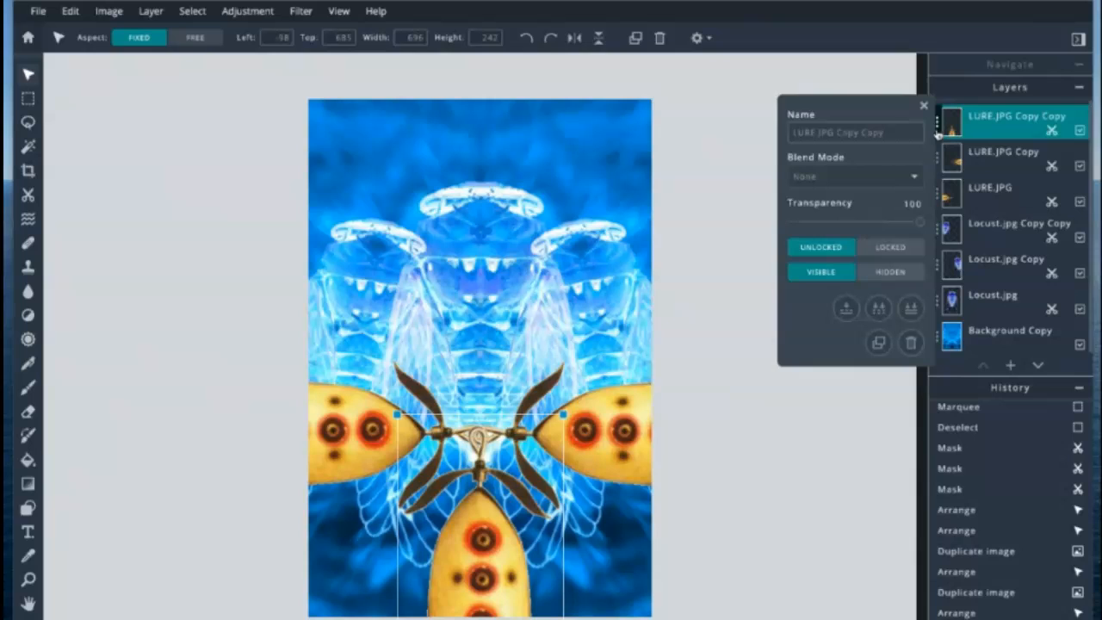
pyautogui.click(910, 180)
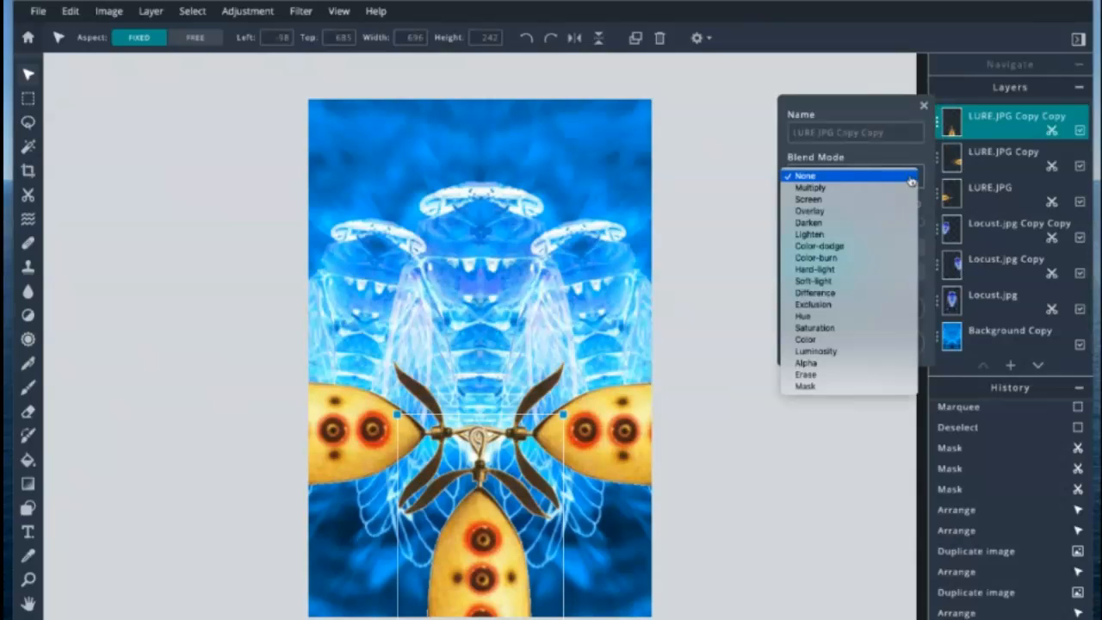
pyautogui.click(815, 269)
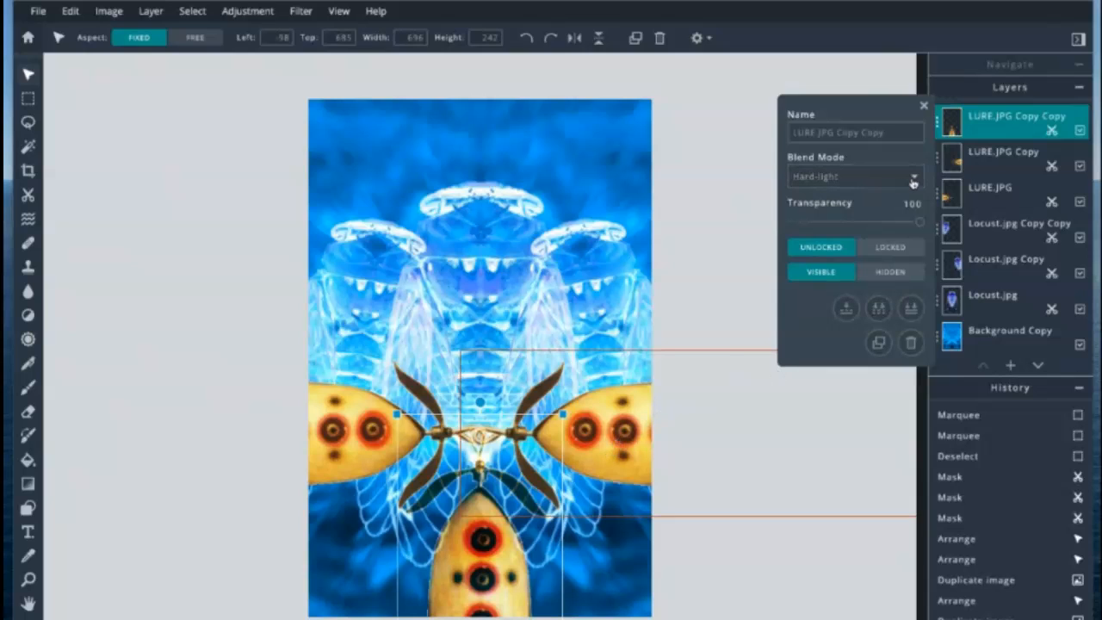
# Apply the Hard-light blend mode to the flipped lure copy entering from the right side.
pyautogui.click(609, 417)
pyautogui.click(938, 159)
pyautogui.click(916, 213)
pyautogui.click(815, 305)
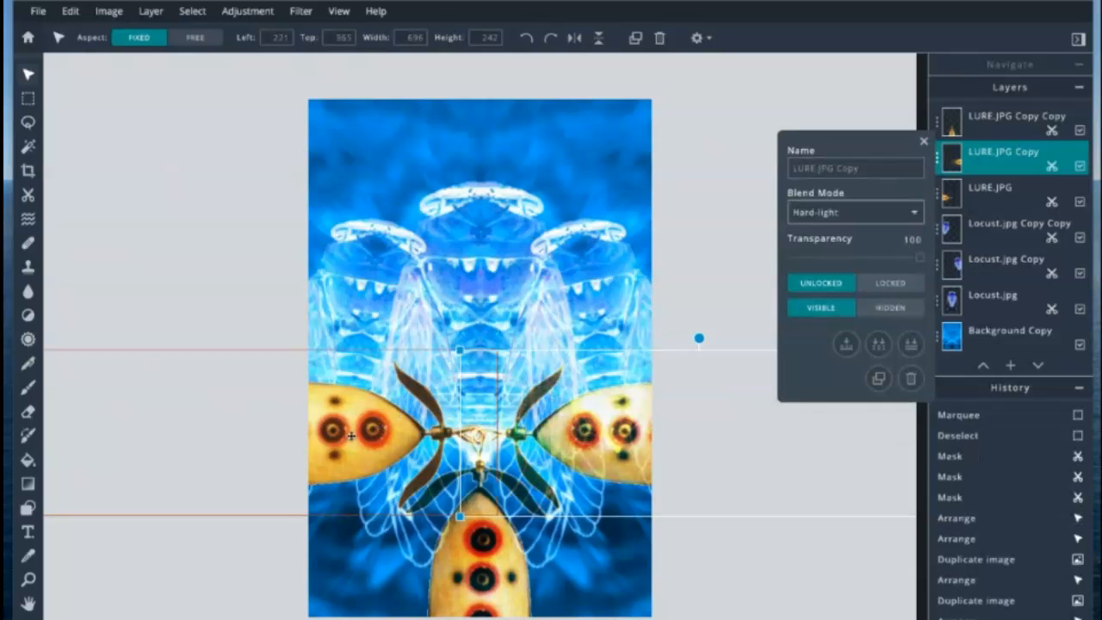
# Try the Difference and Color blend modes on the original lure entering from the left side.
pyautogui.click(336, 424)
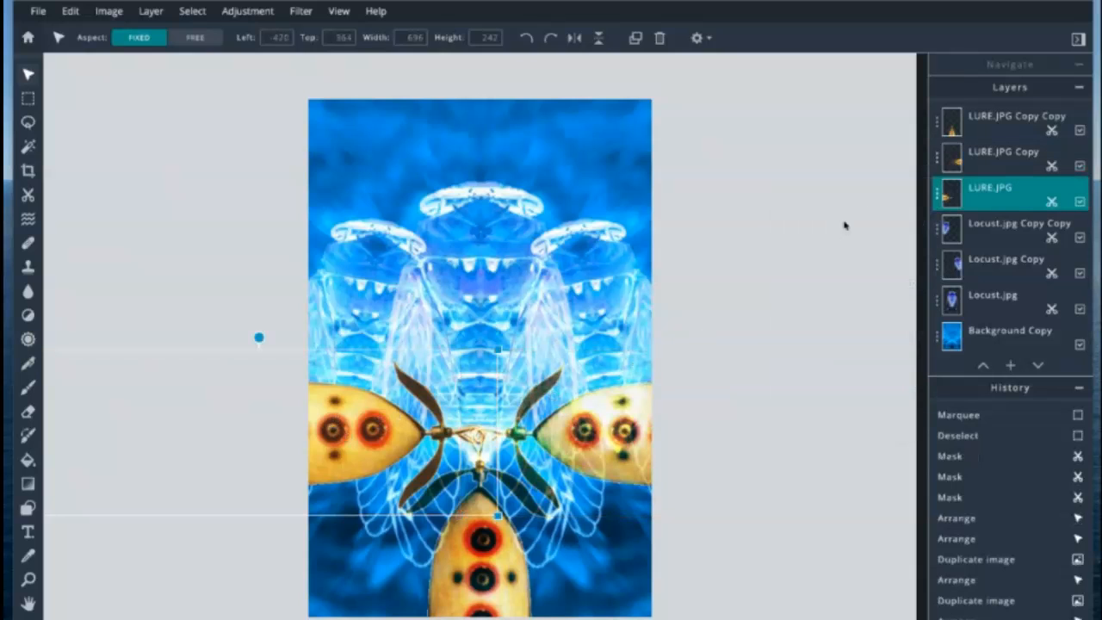
pyautogui.click(940, 196)
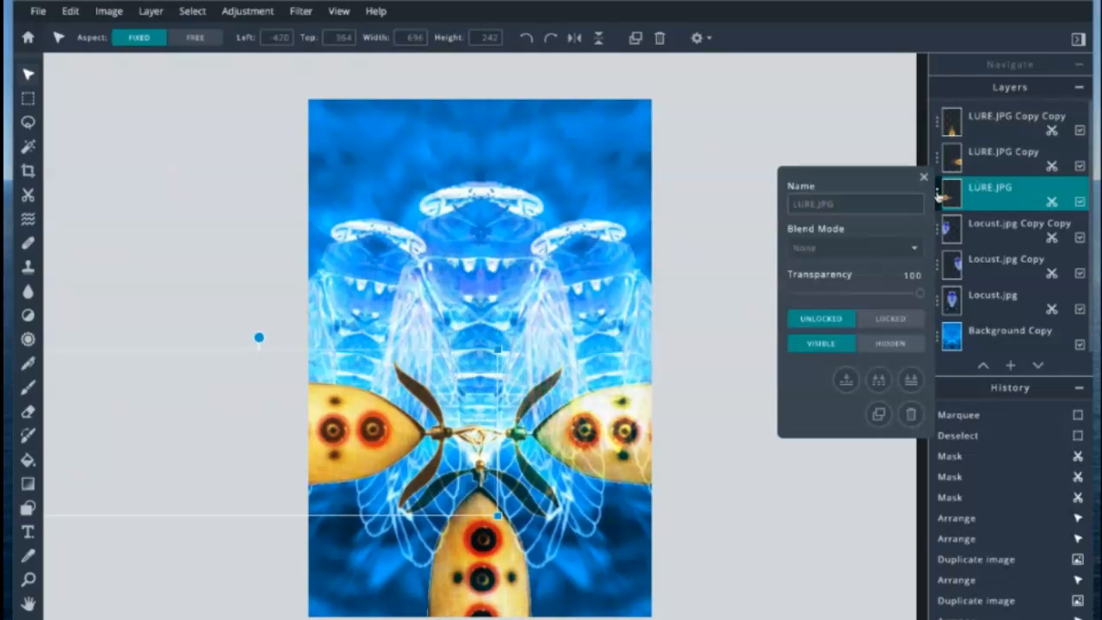
pyautogui.click(918, 251)
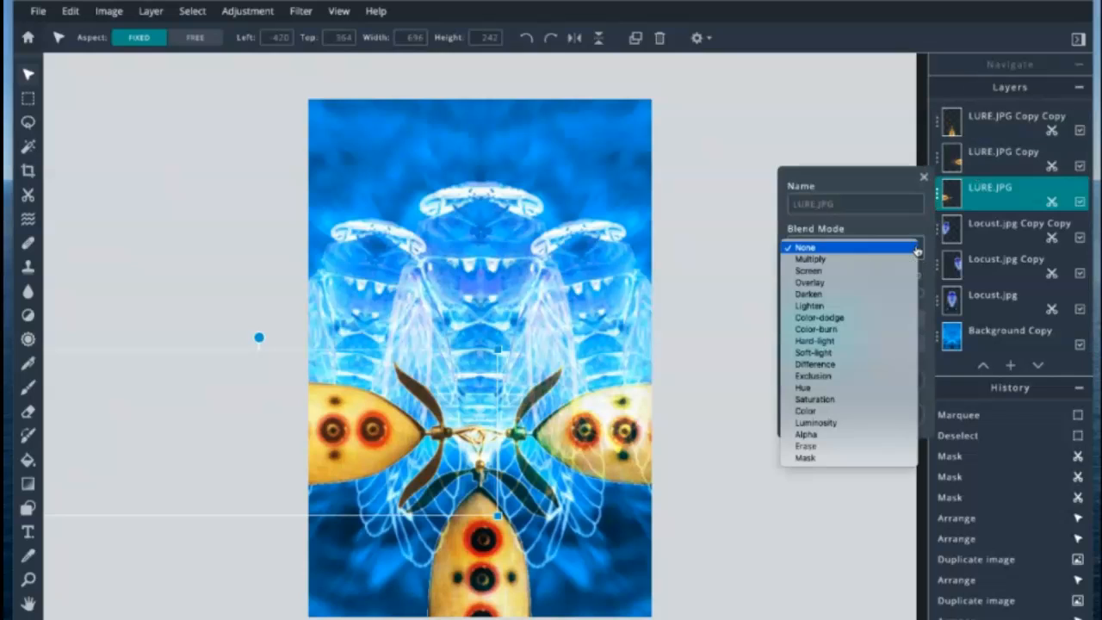
pyautogui.click(836, 366)
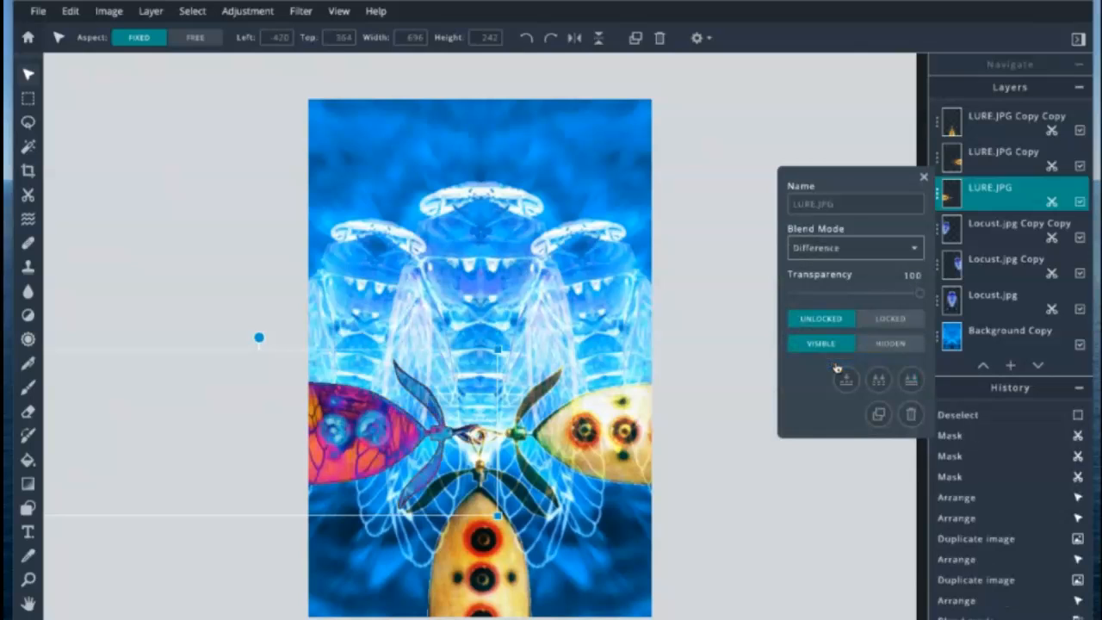
pyautogui.click(914, 248)
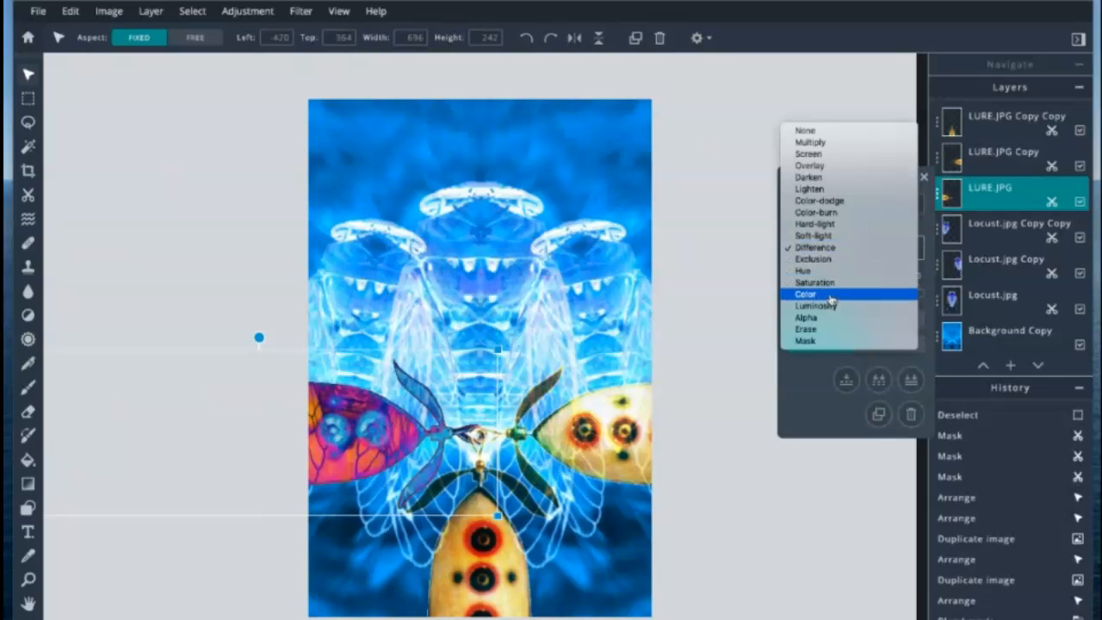
pyautogui.click(831, 294)
# Switch the left lure's blend mode to Hard-light to match the other two lures, and deselect the layer.
pyautogui.click(915, 251)
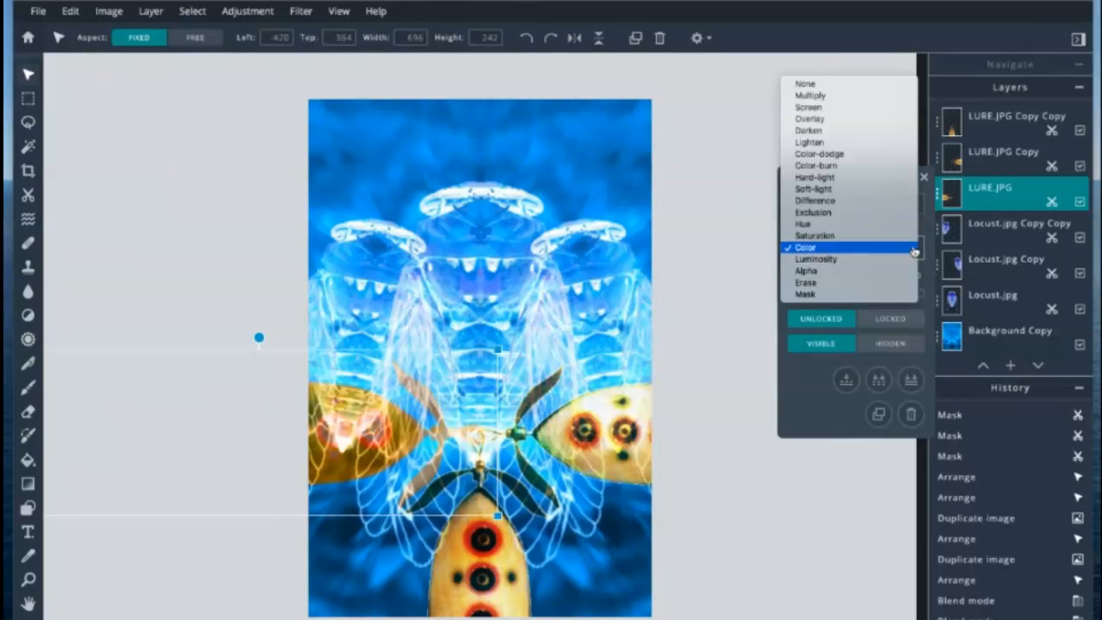
pyautogui.click(834, 179)
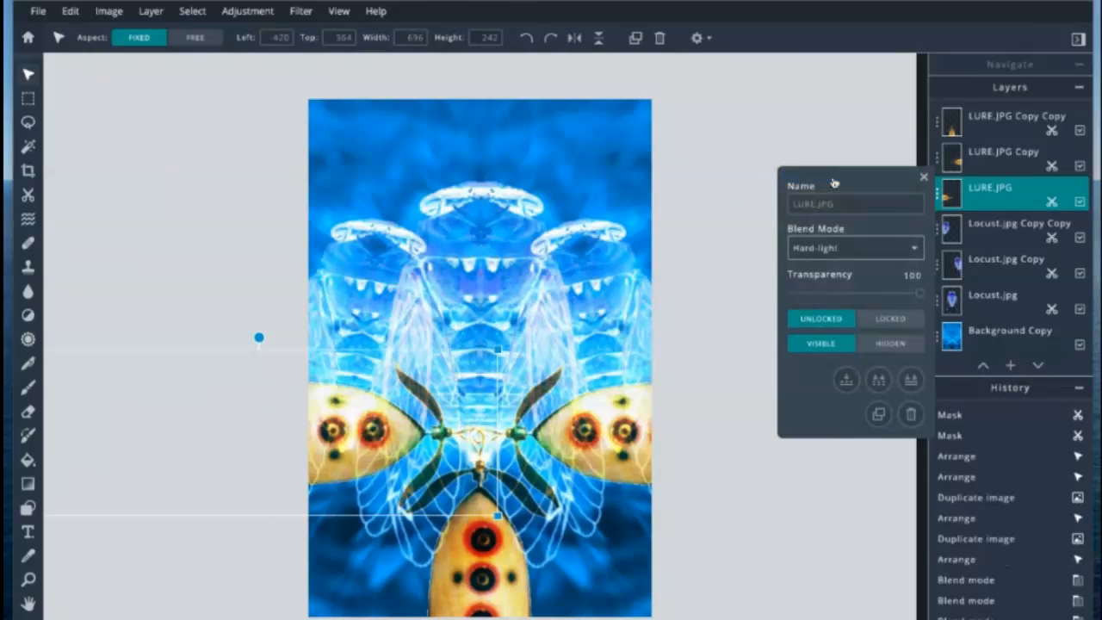
pyautogui.click(924, 178)
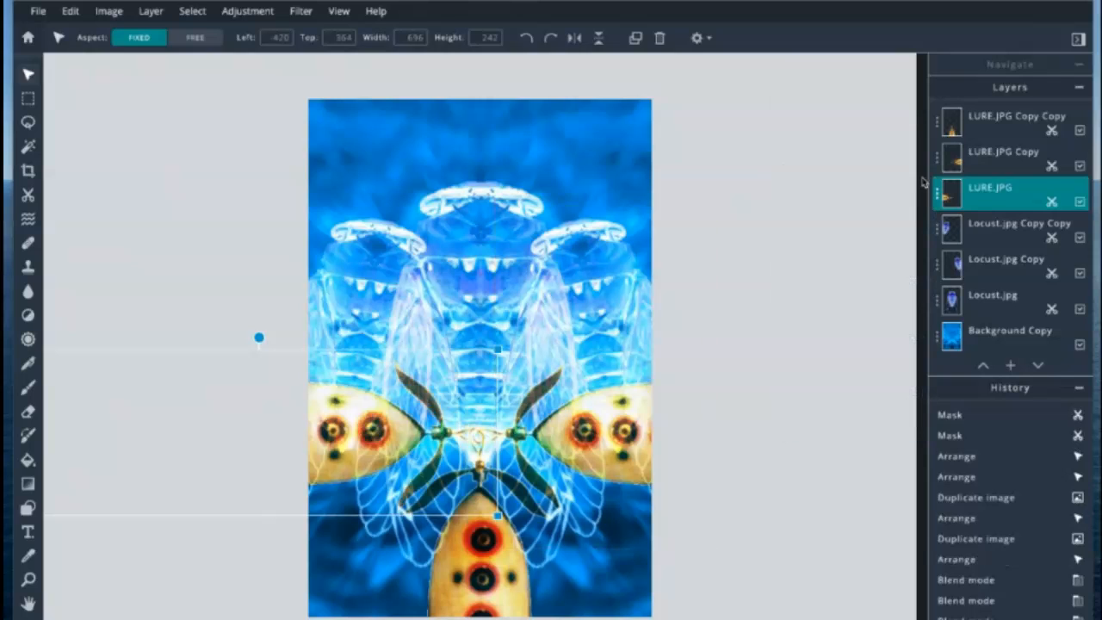
pyautogui.click(734, 304)
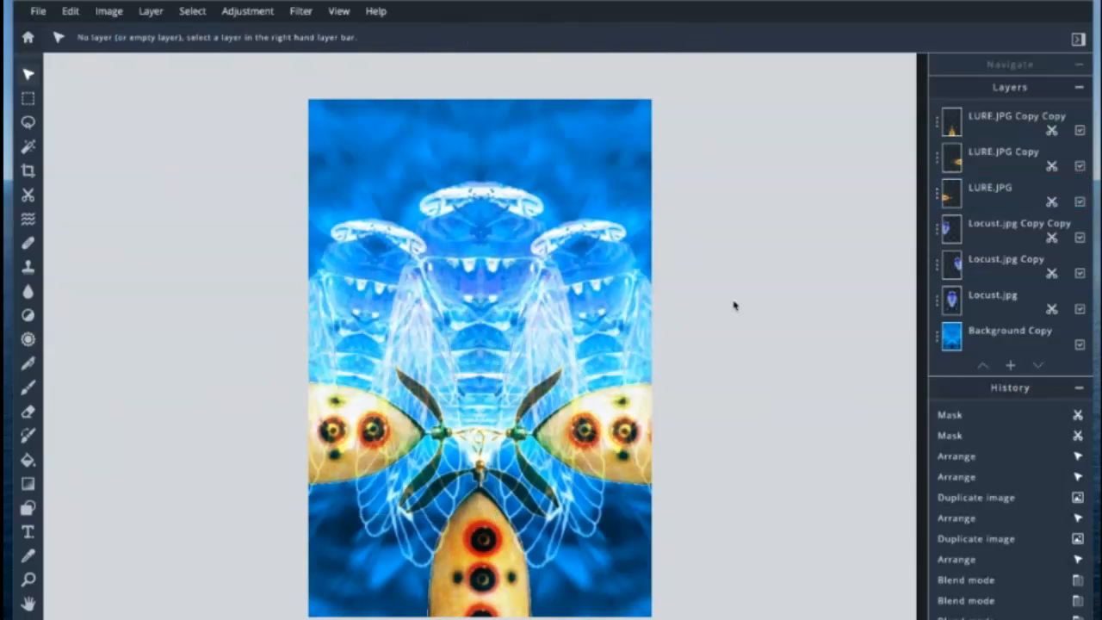